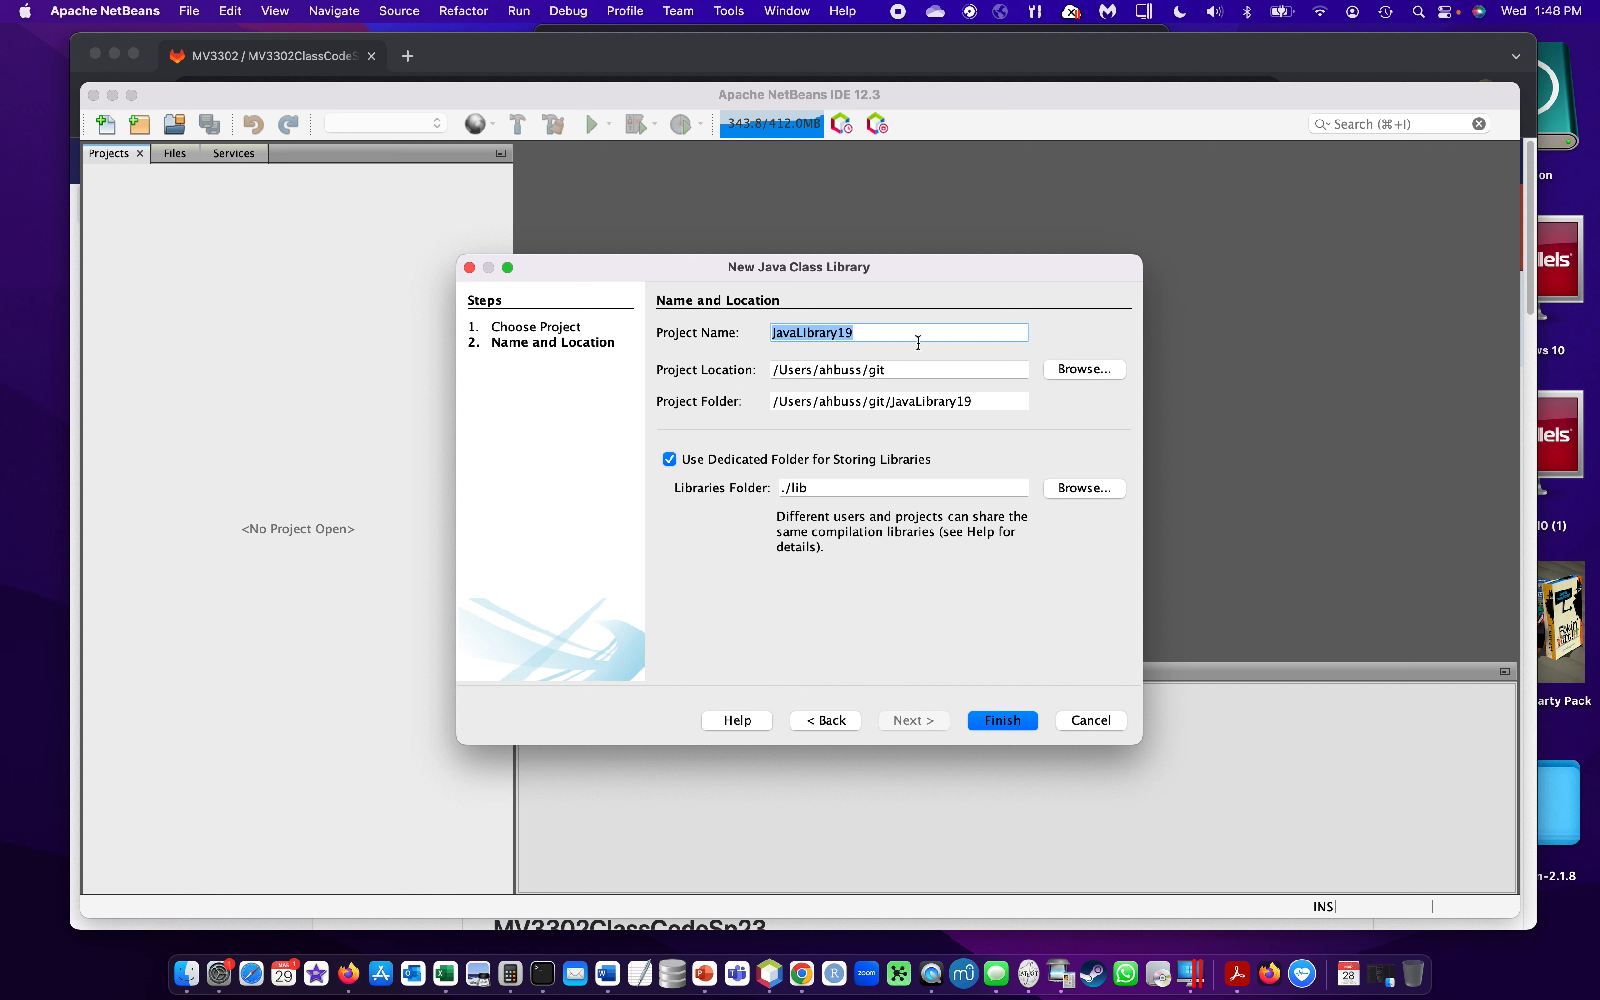
- Name the new Java class library project MV3302ClassCode and finish creating it
type("MV3302")
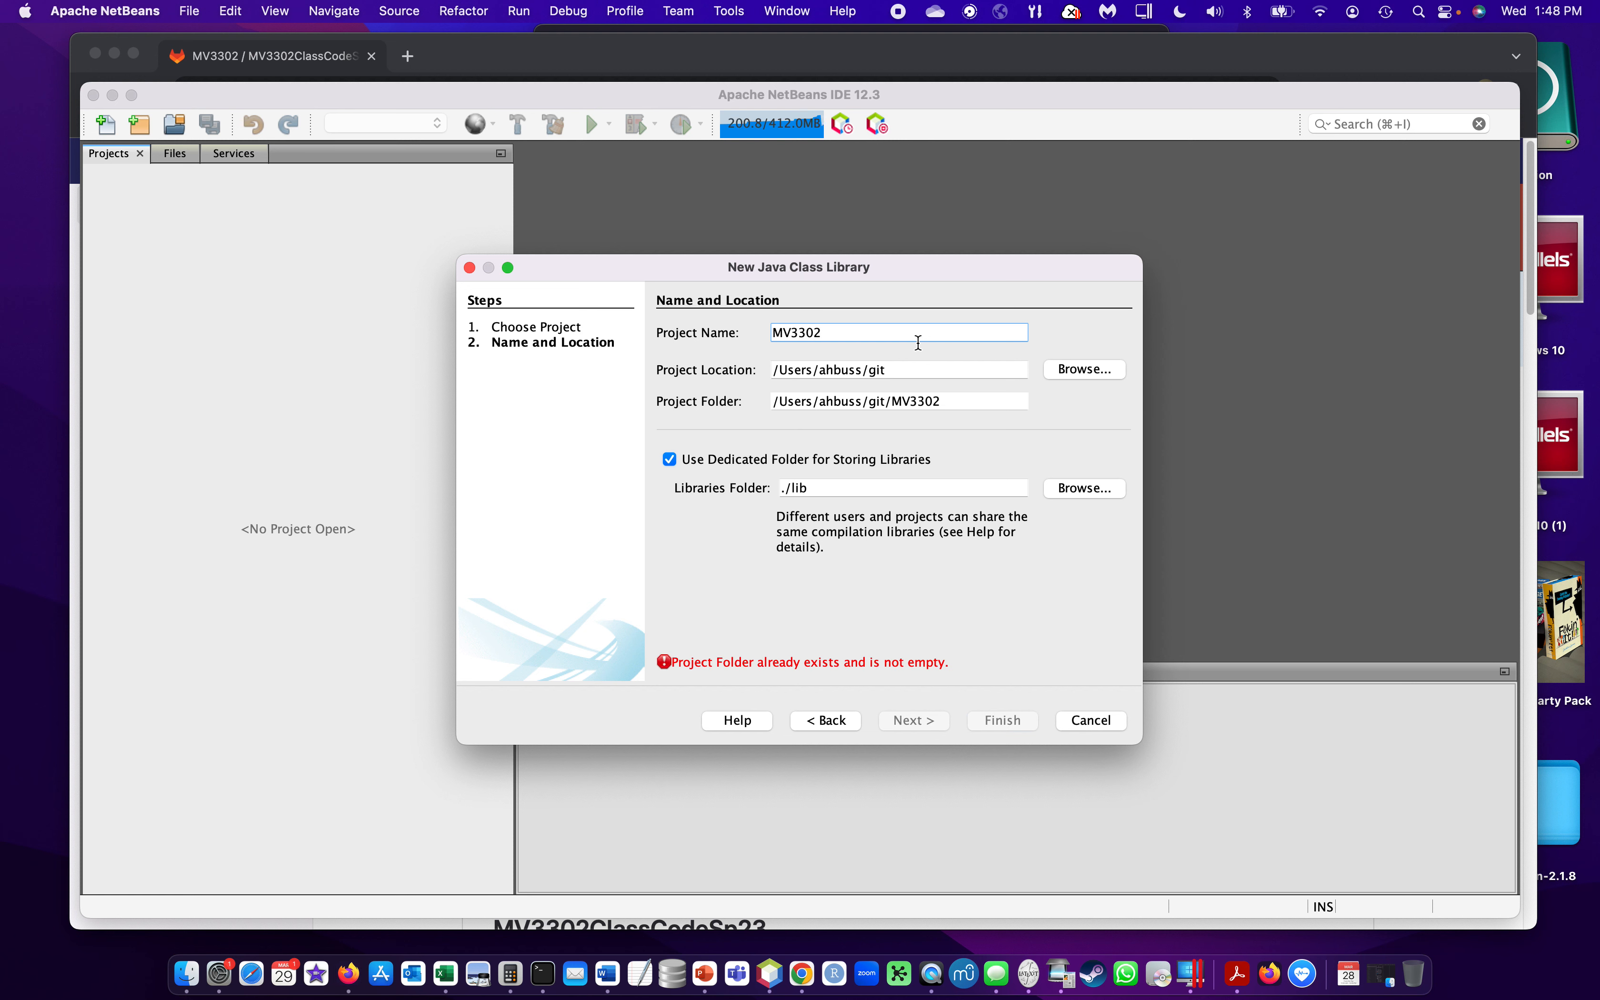
type("C")
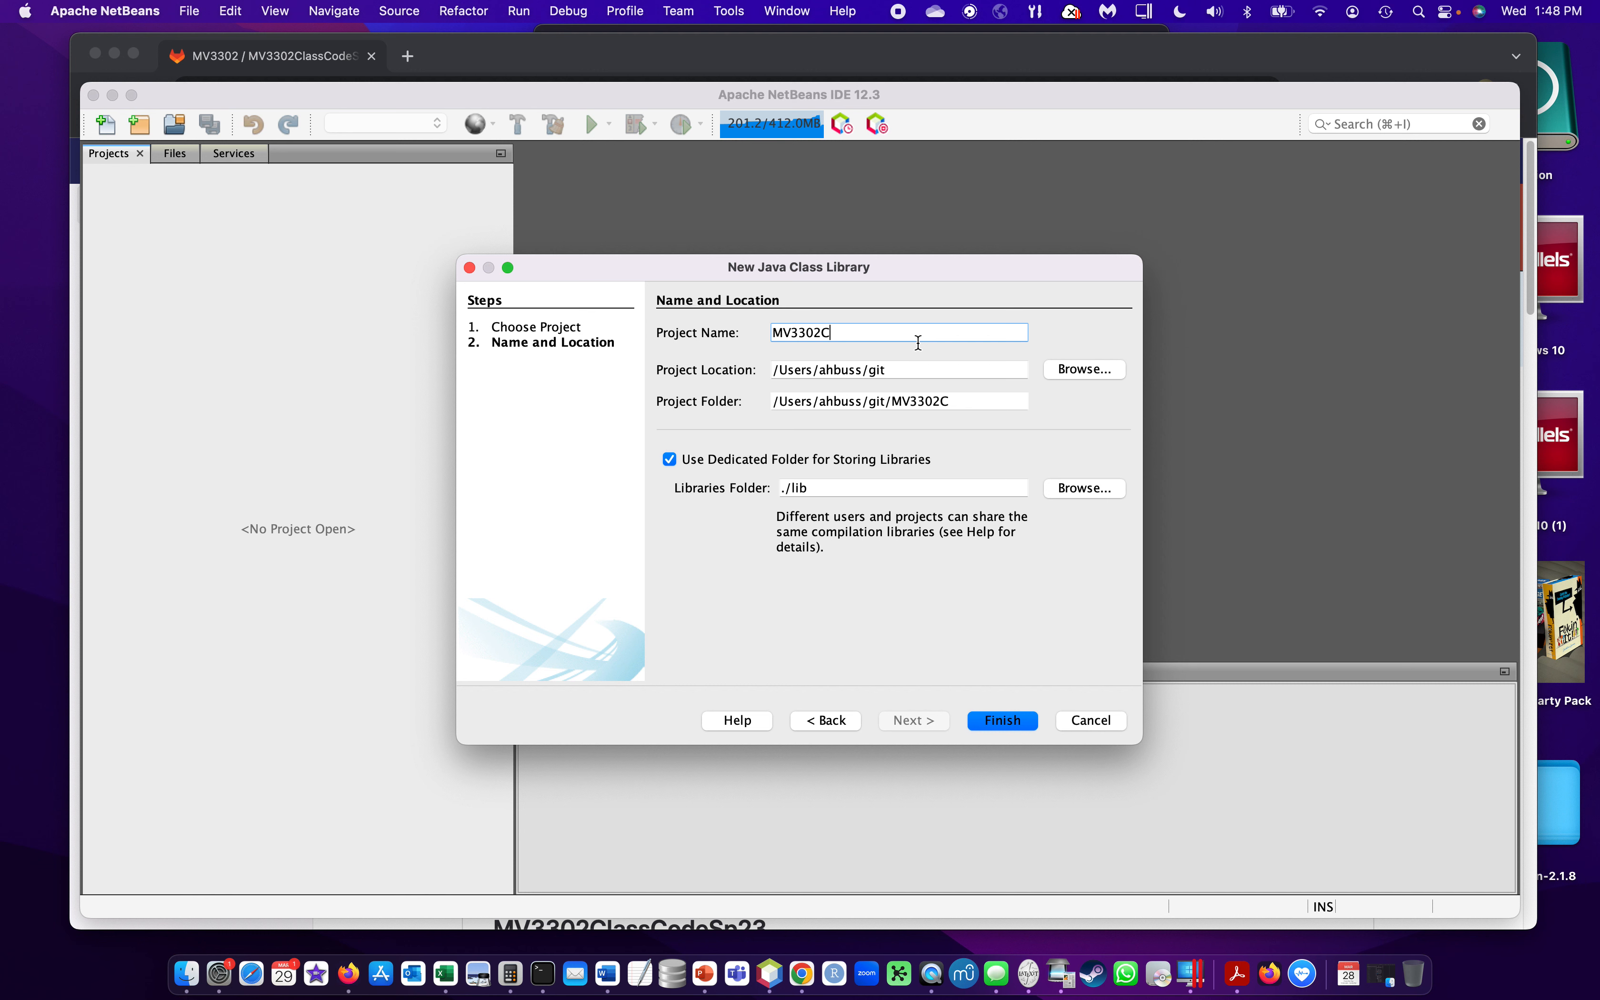
type("lassCode")
left_click(1023, 721)
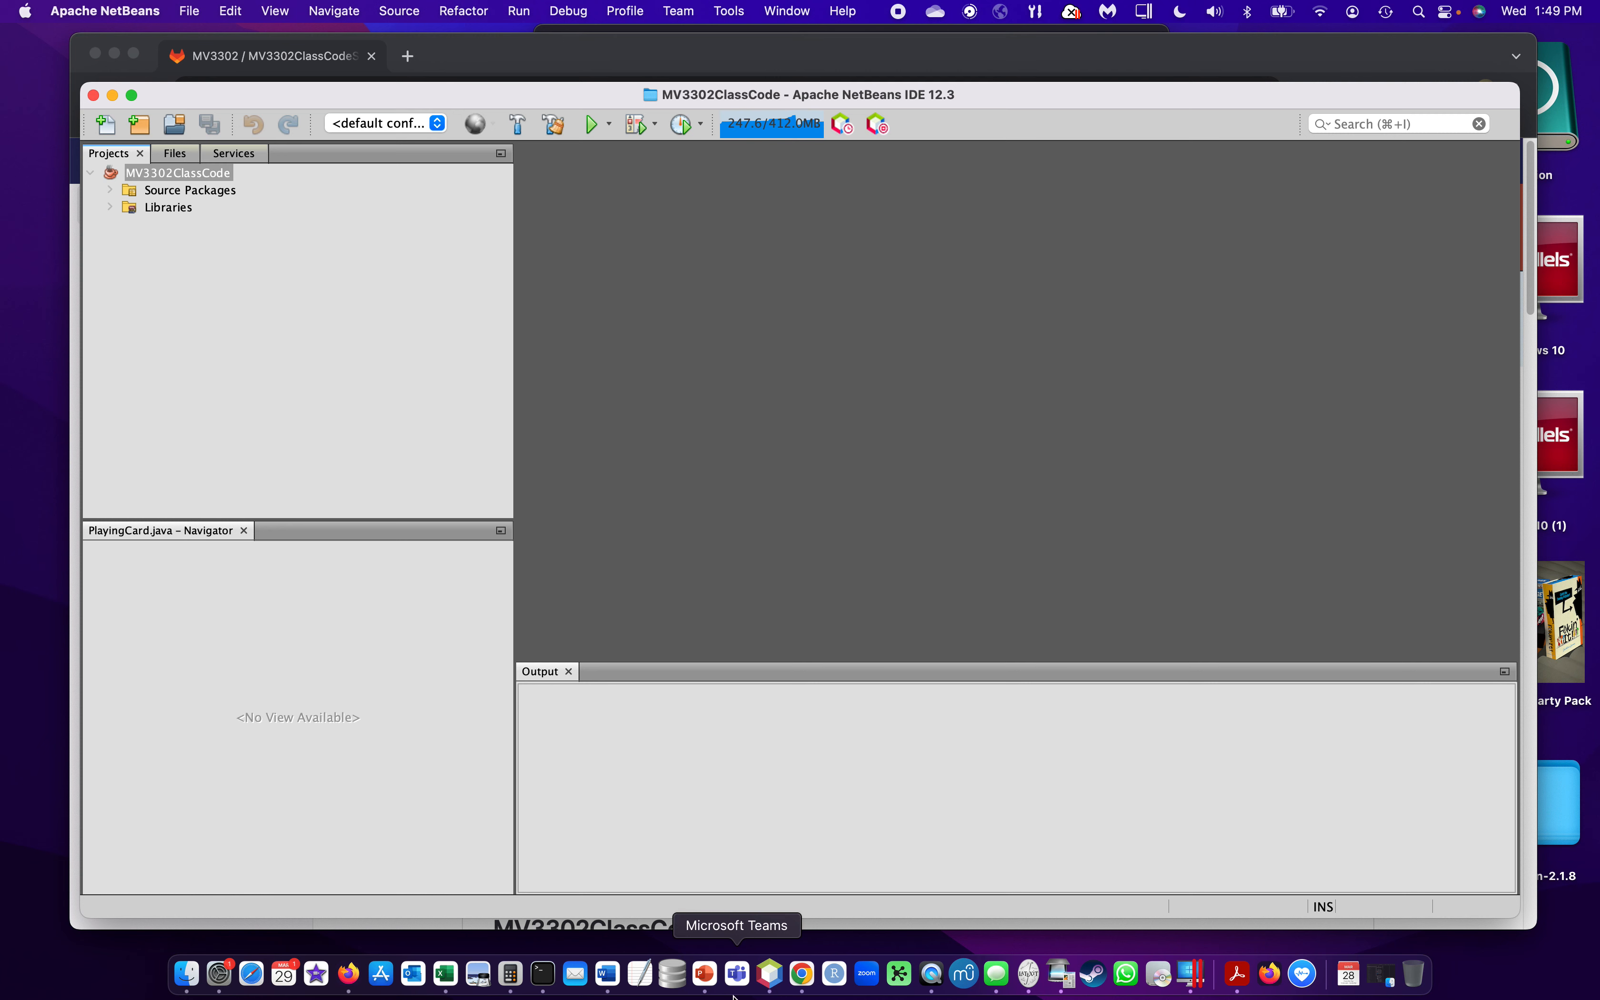
- Switch to Chrome, sign in to the Naval Postgraduate School portal in a new tab, and enter Sakai as an NPS user
left_click(802, 975)
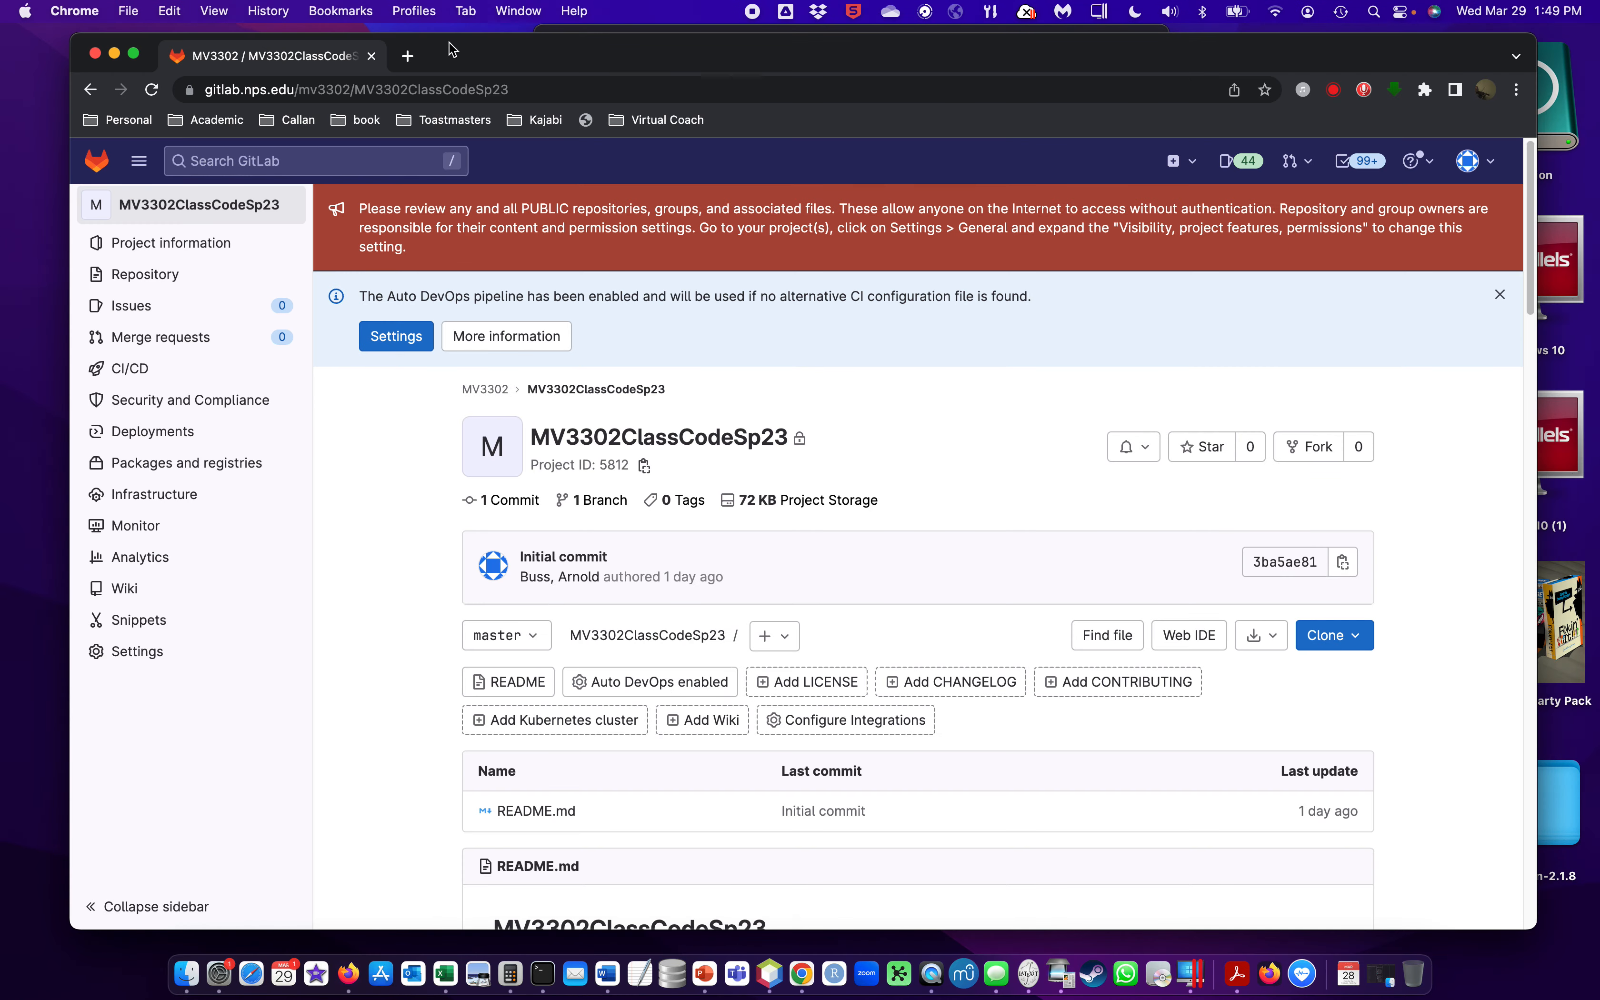
left_click(408, 56)
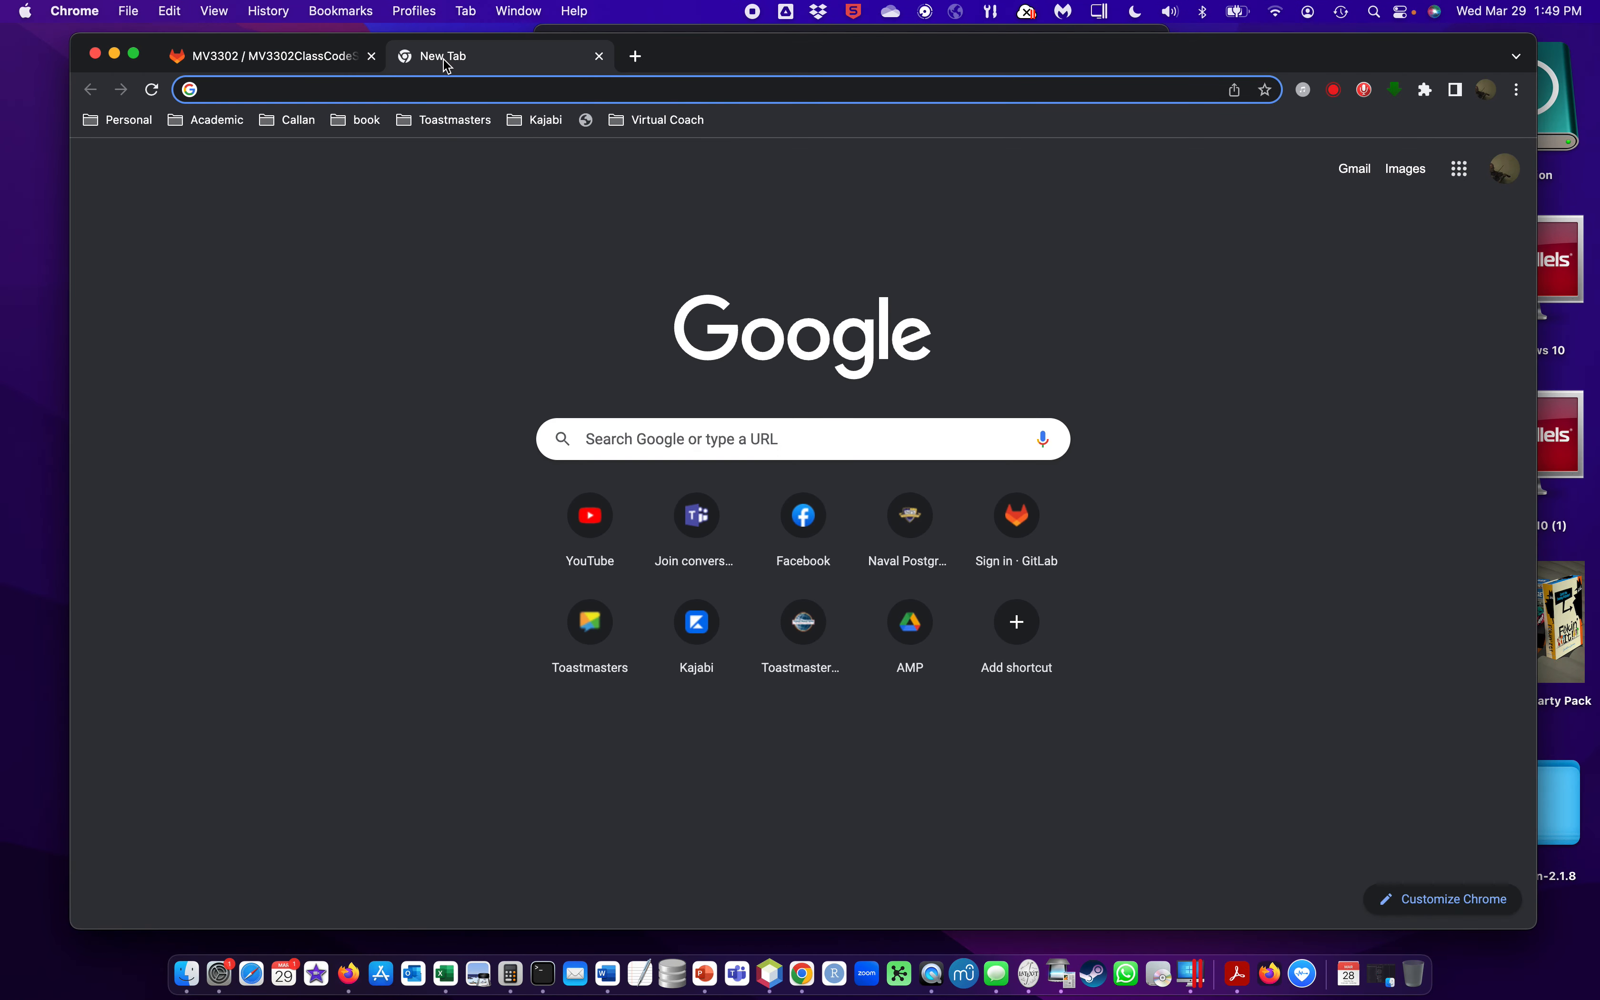
left_click(919, 519)
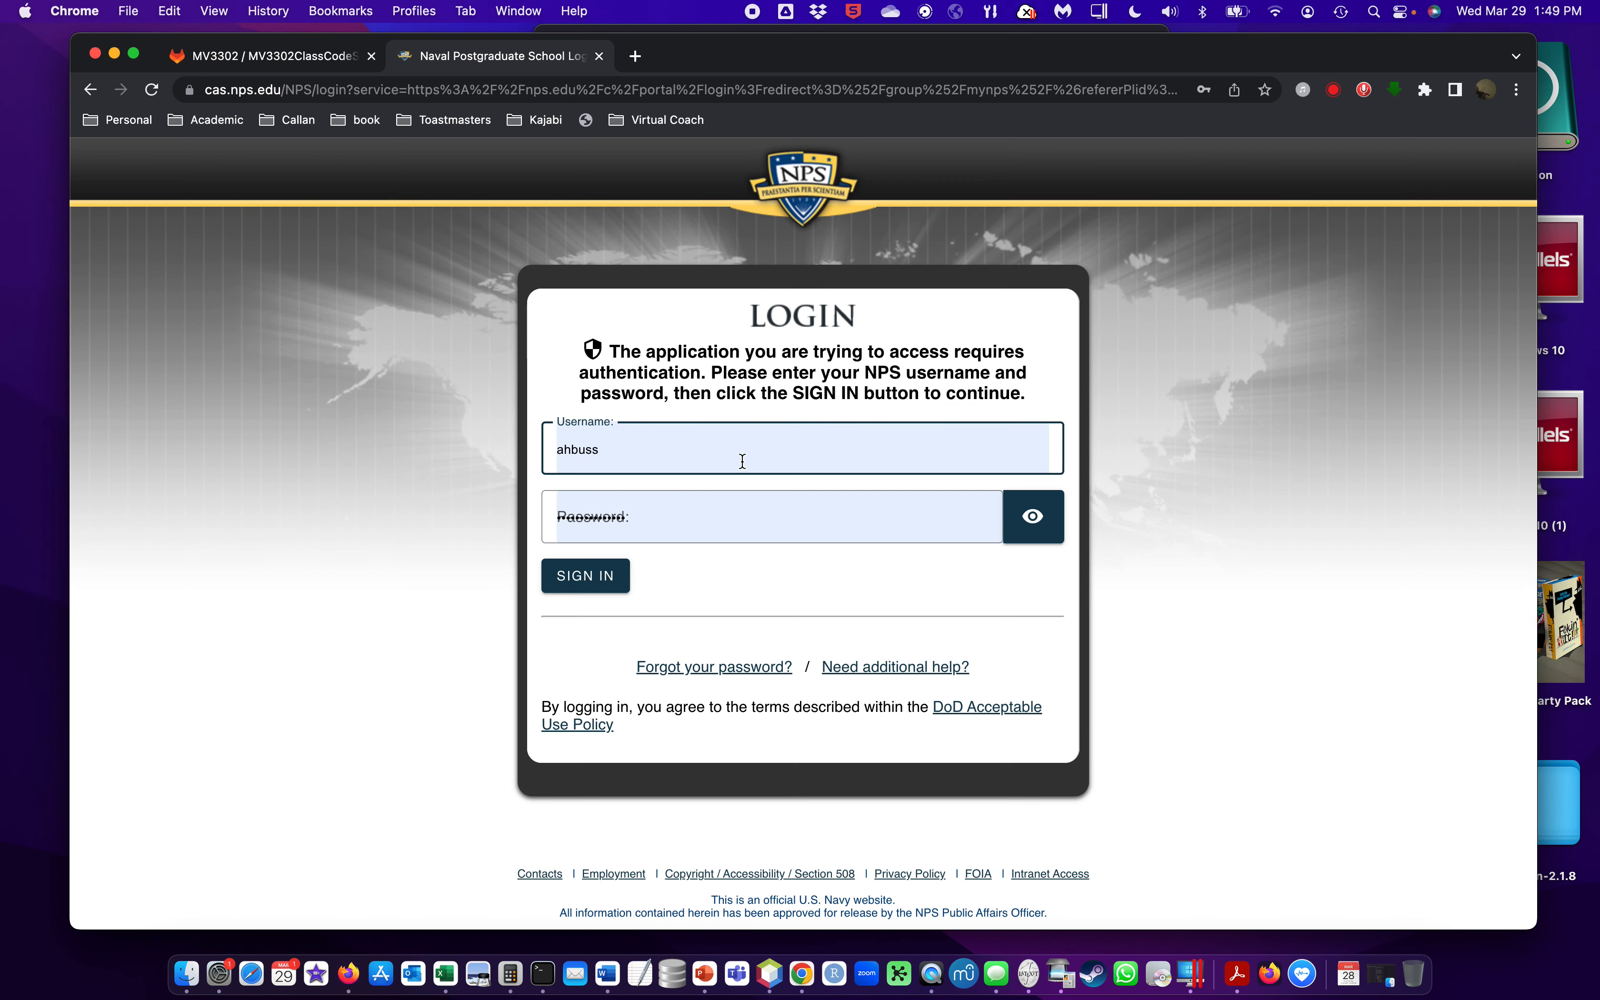
left_click(587, 575)
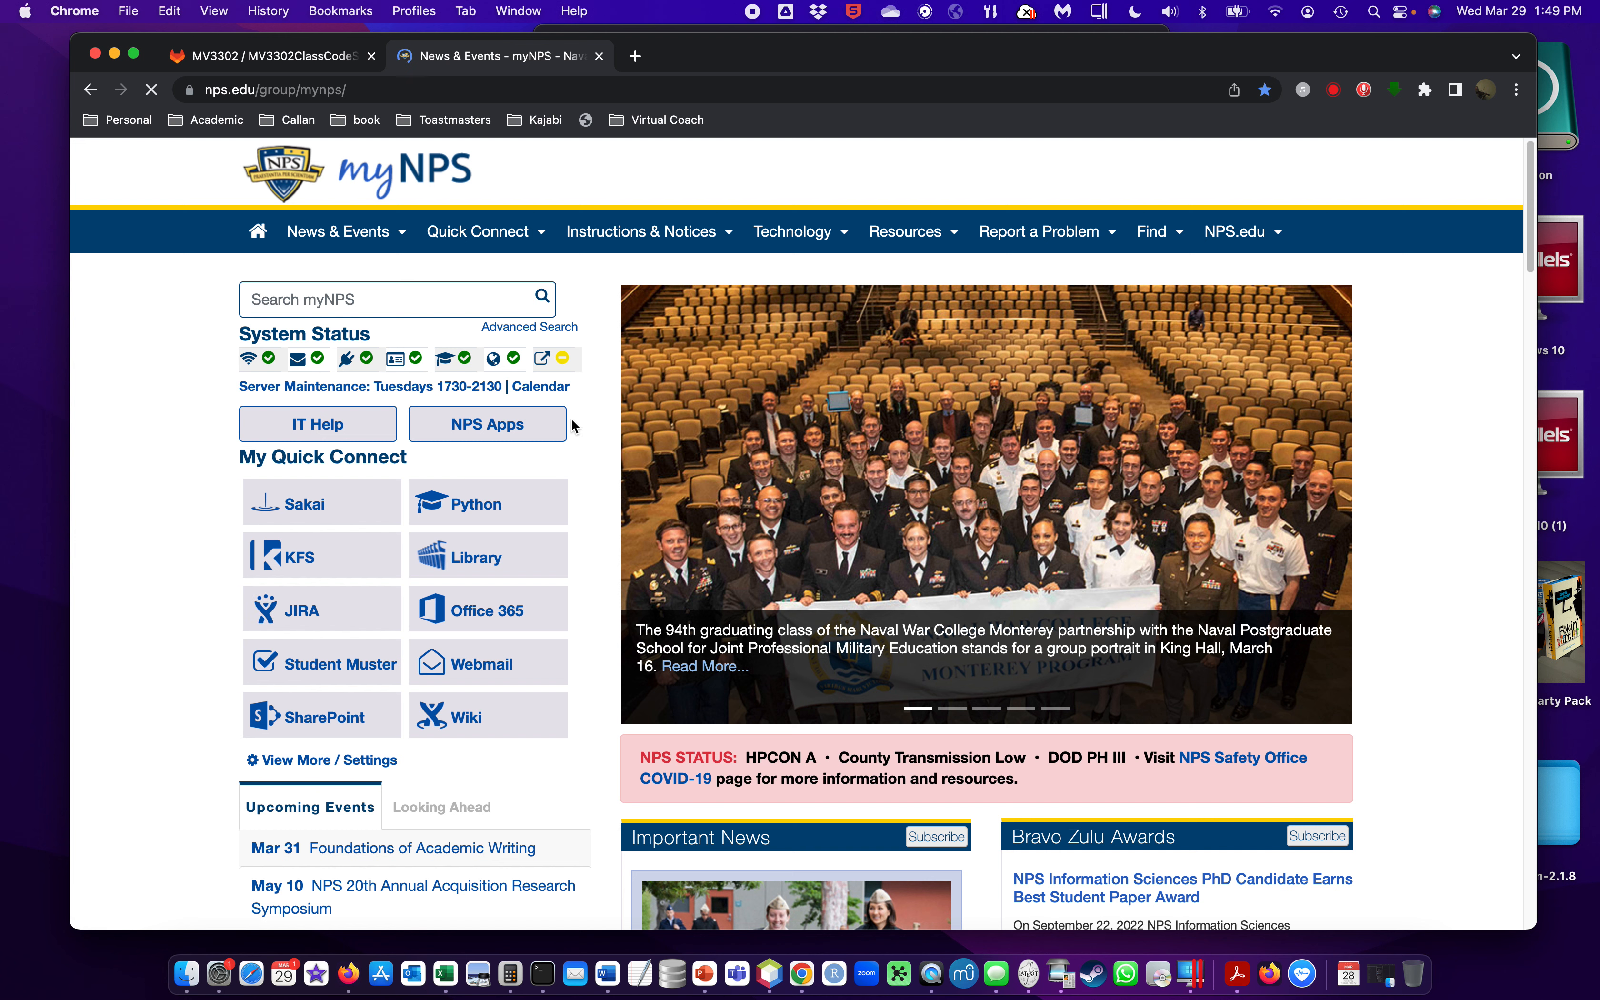
left_click(322, 505)
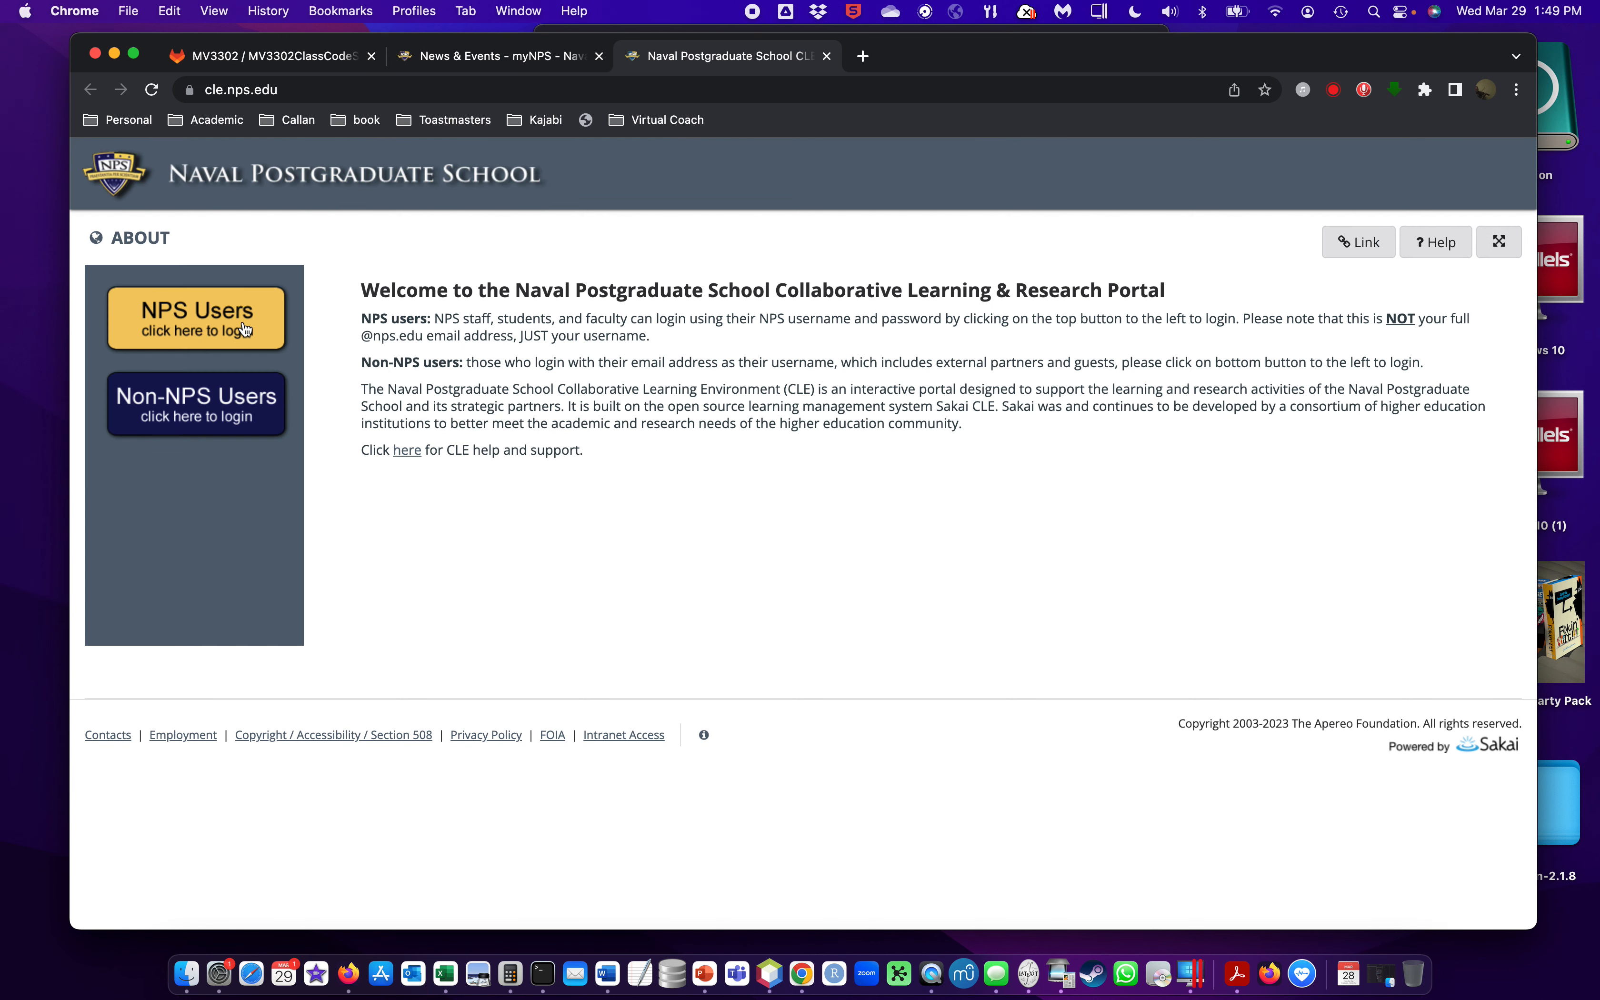
left_click(252, 333)
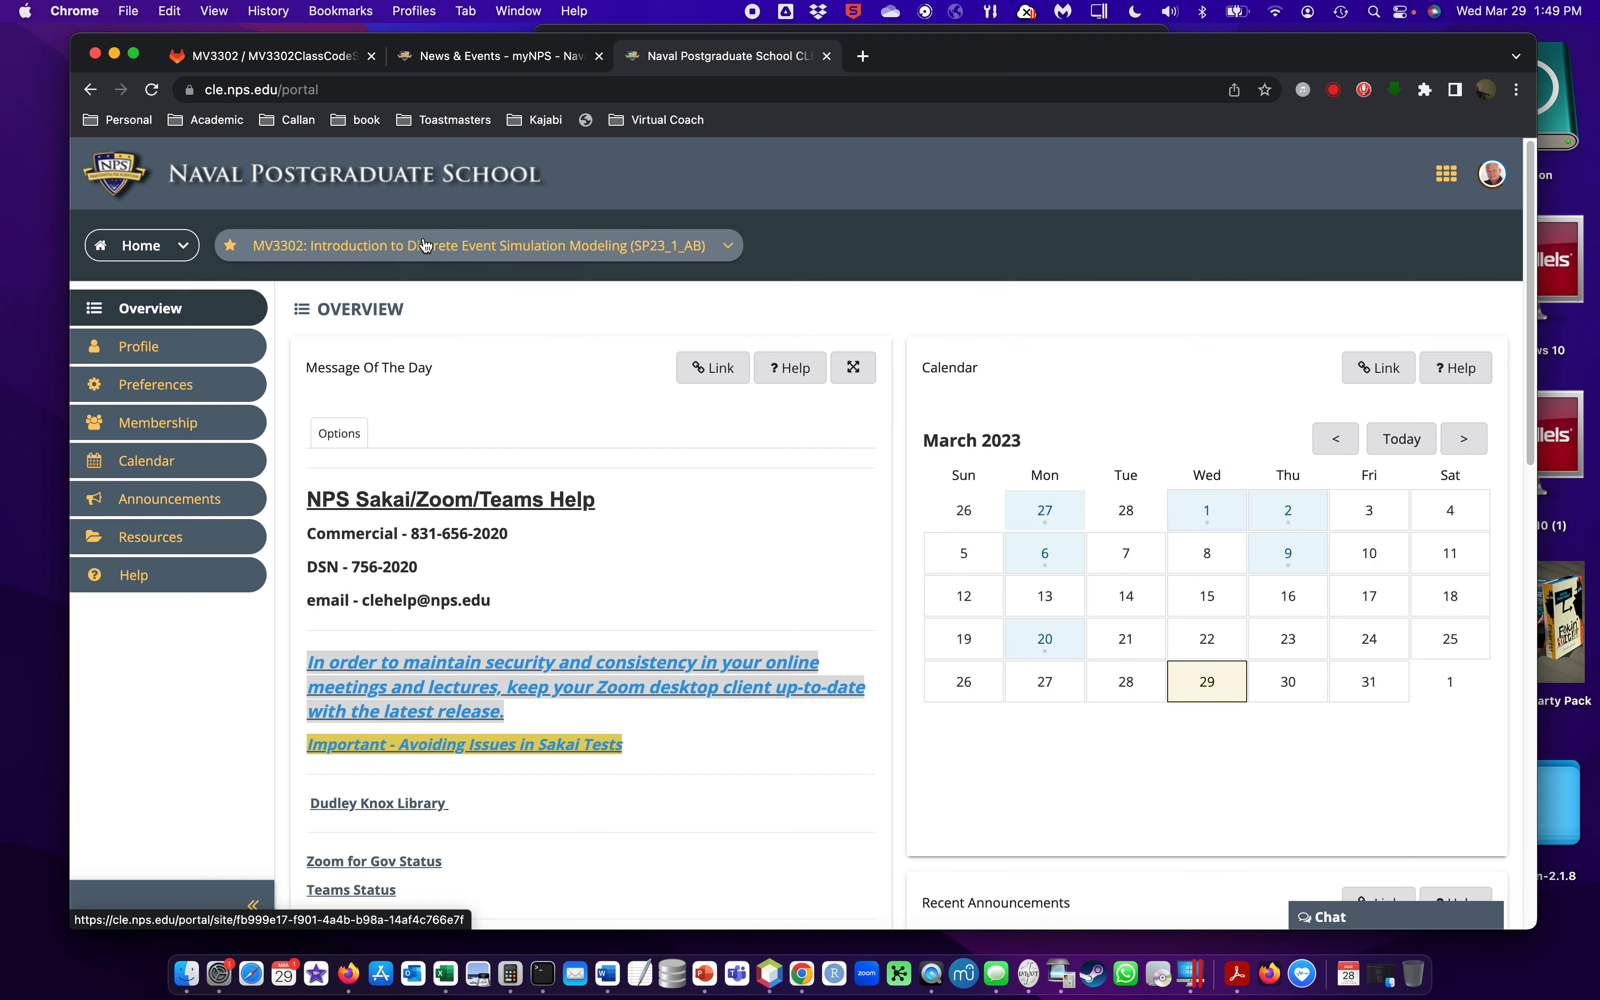
- Download Simkit-x64-1.5.5.zip from the Downloads folder in the MV3302 course site's resources
left_click(425, 248)
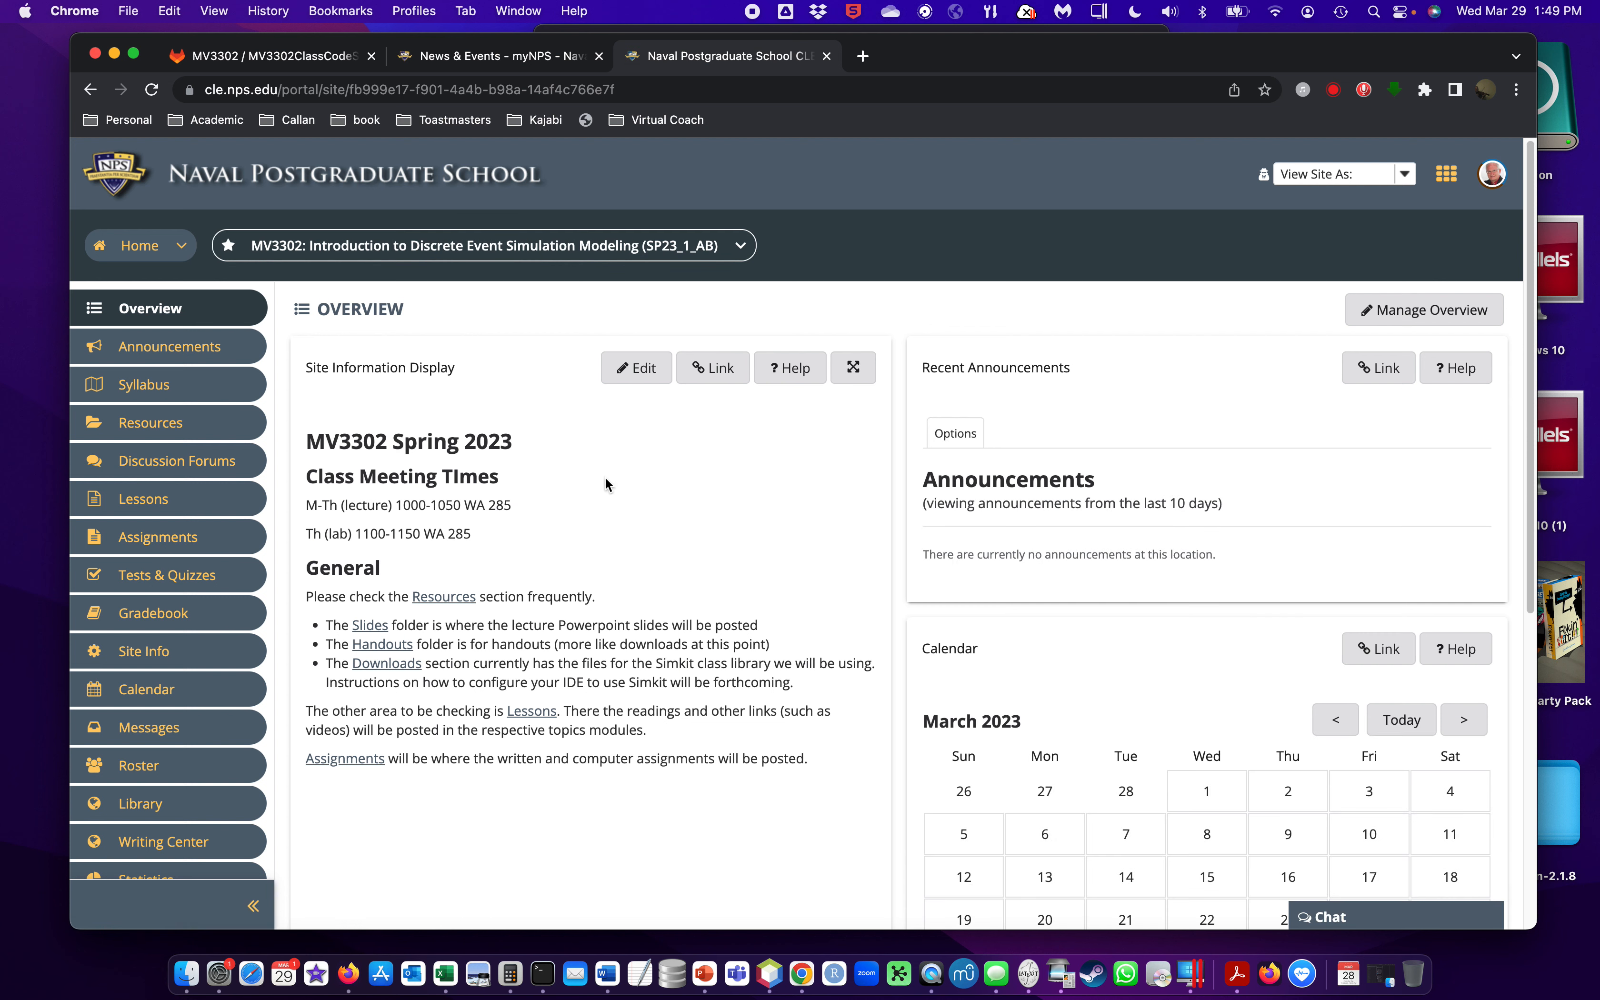
left_click(156, 424)
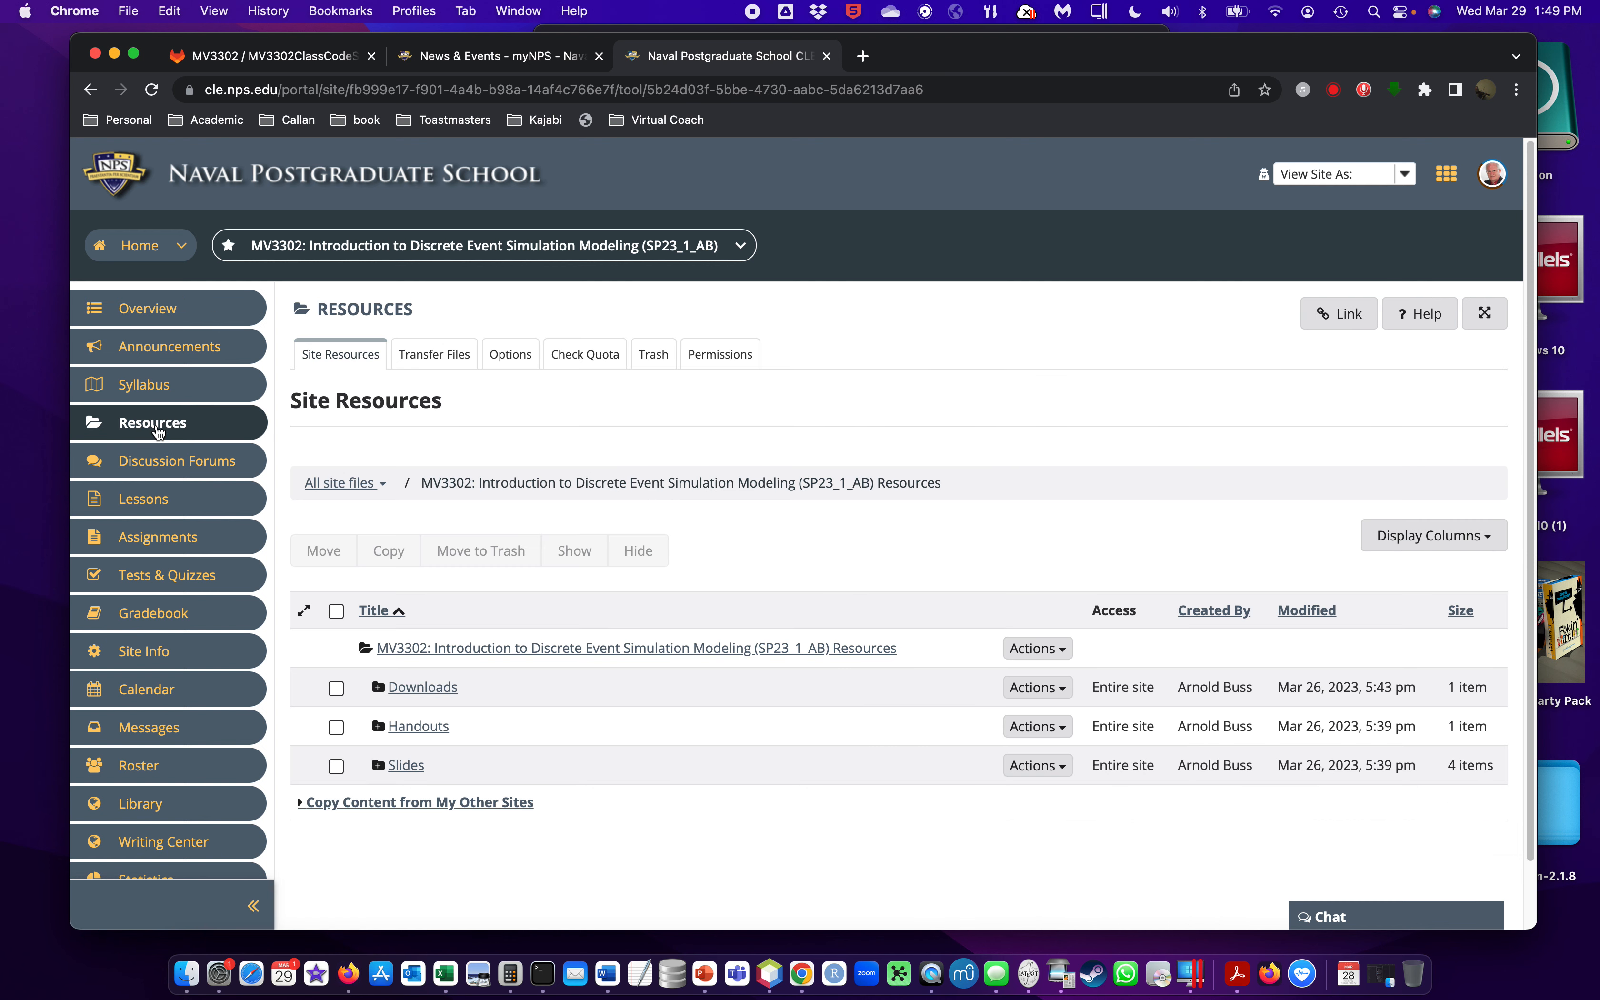
left_click(433, 696)
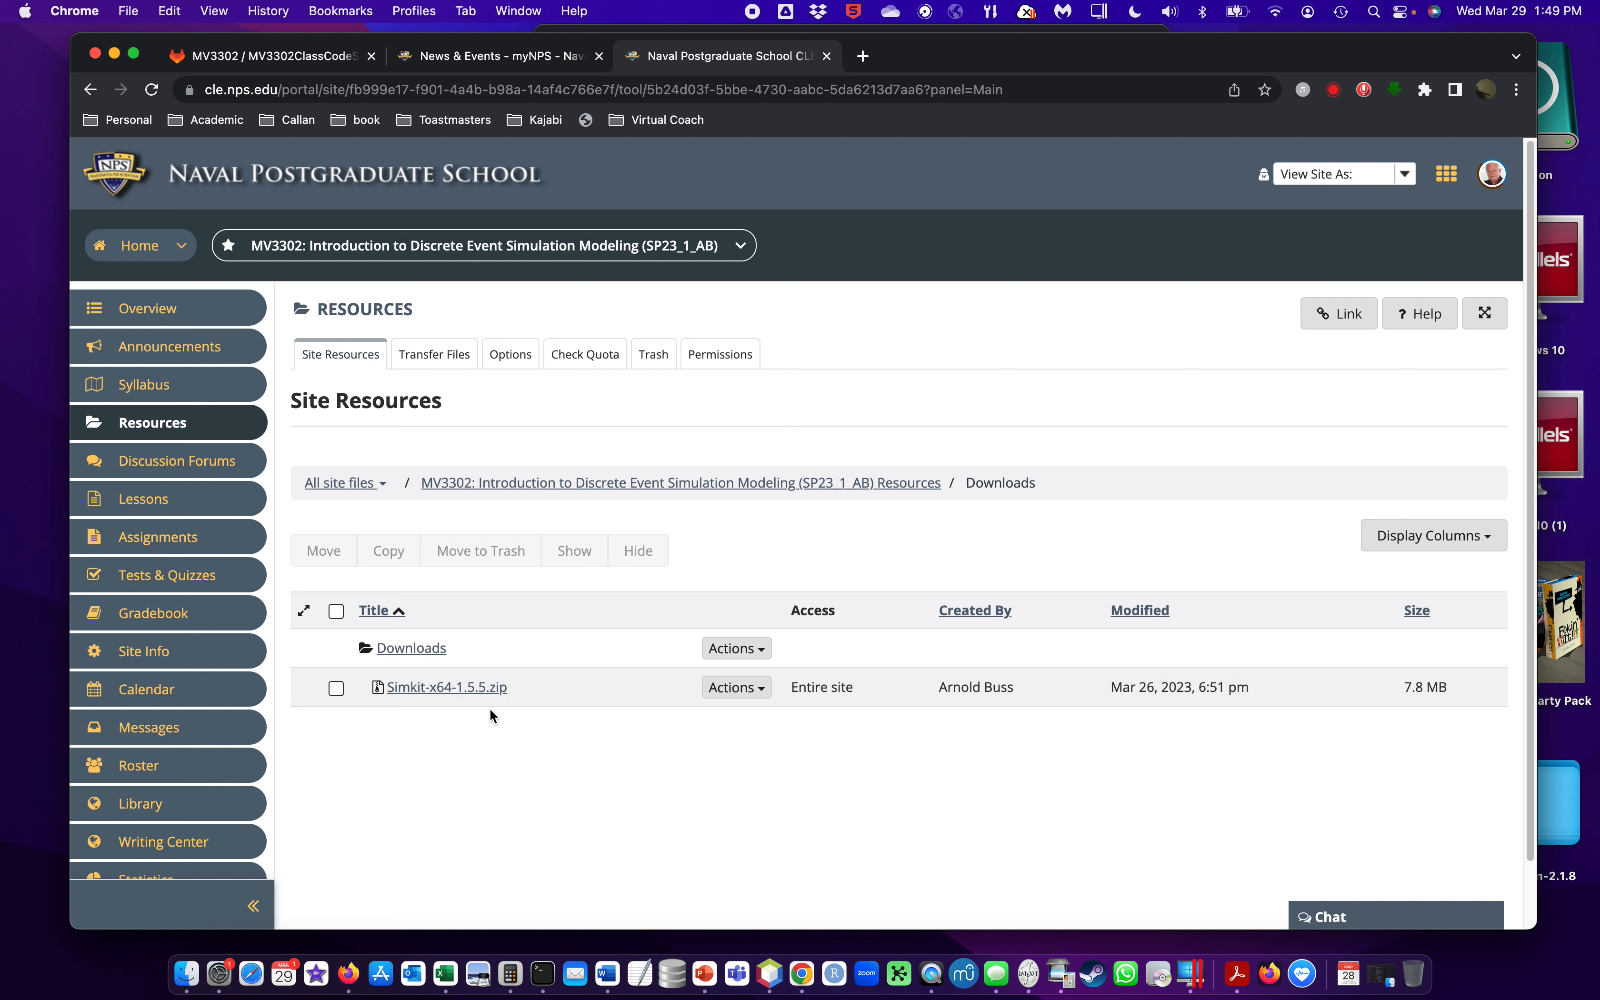
left_click(472, 690)
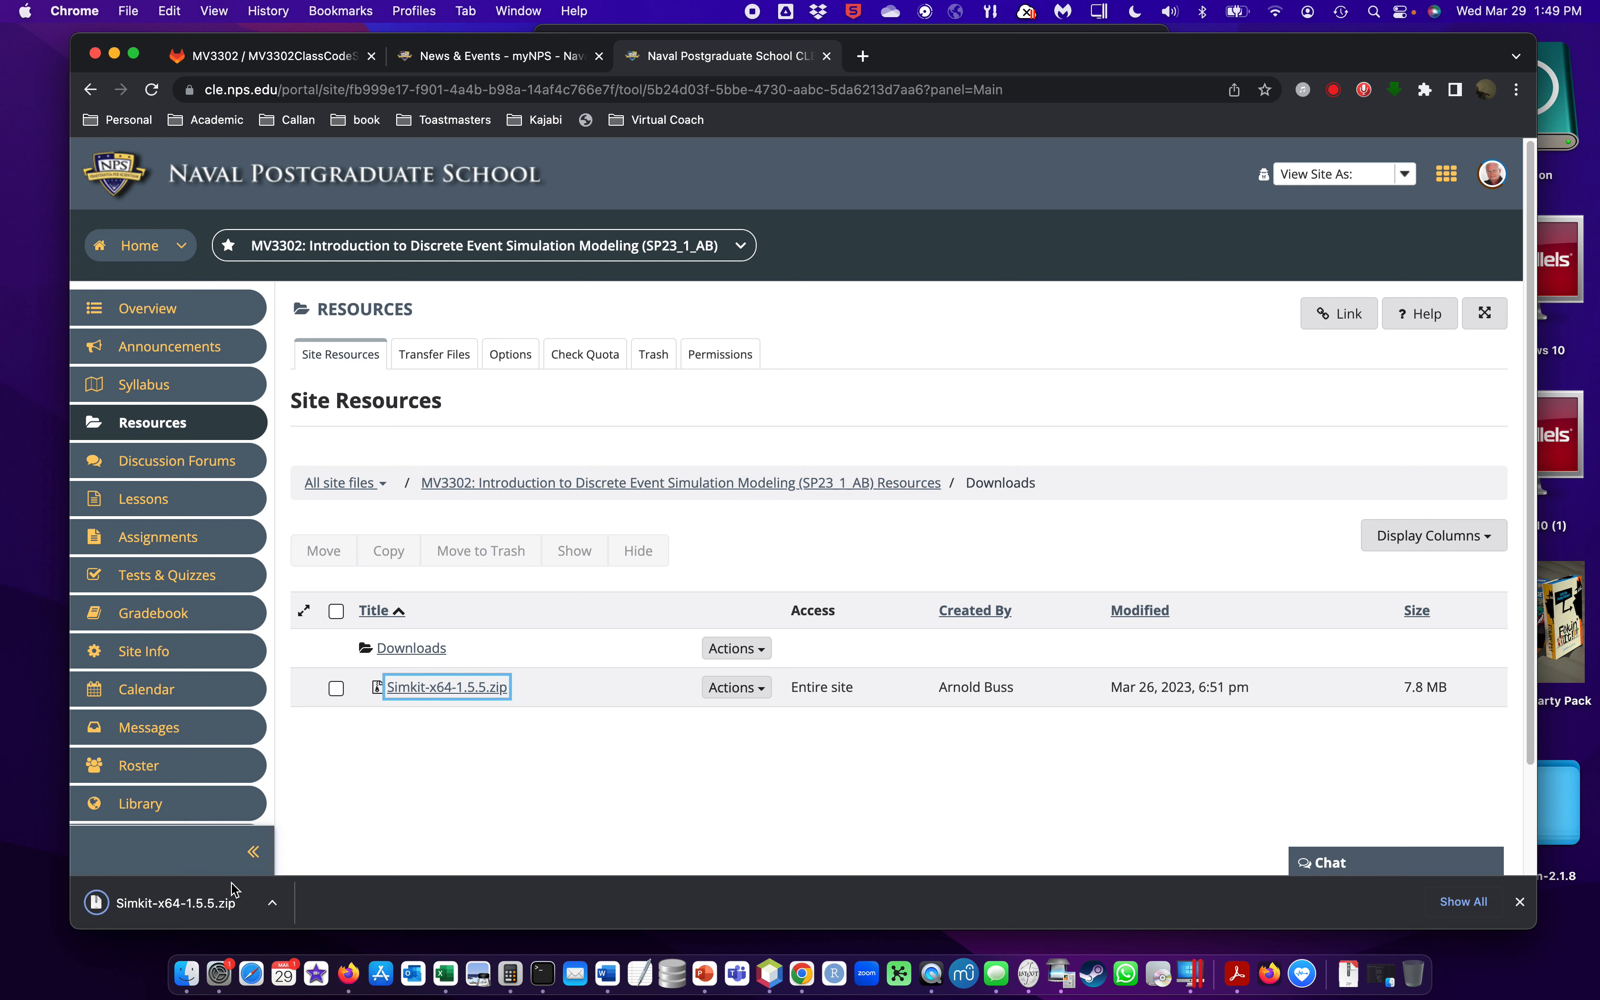
- Extract the downloaded Simkit archive and look at simkit.jar, simkit-src.zip and simkit-doc.zip in the resulting folder
left_click(273, 904)
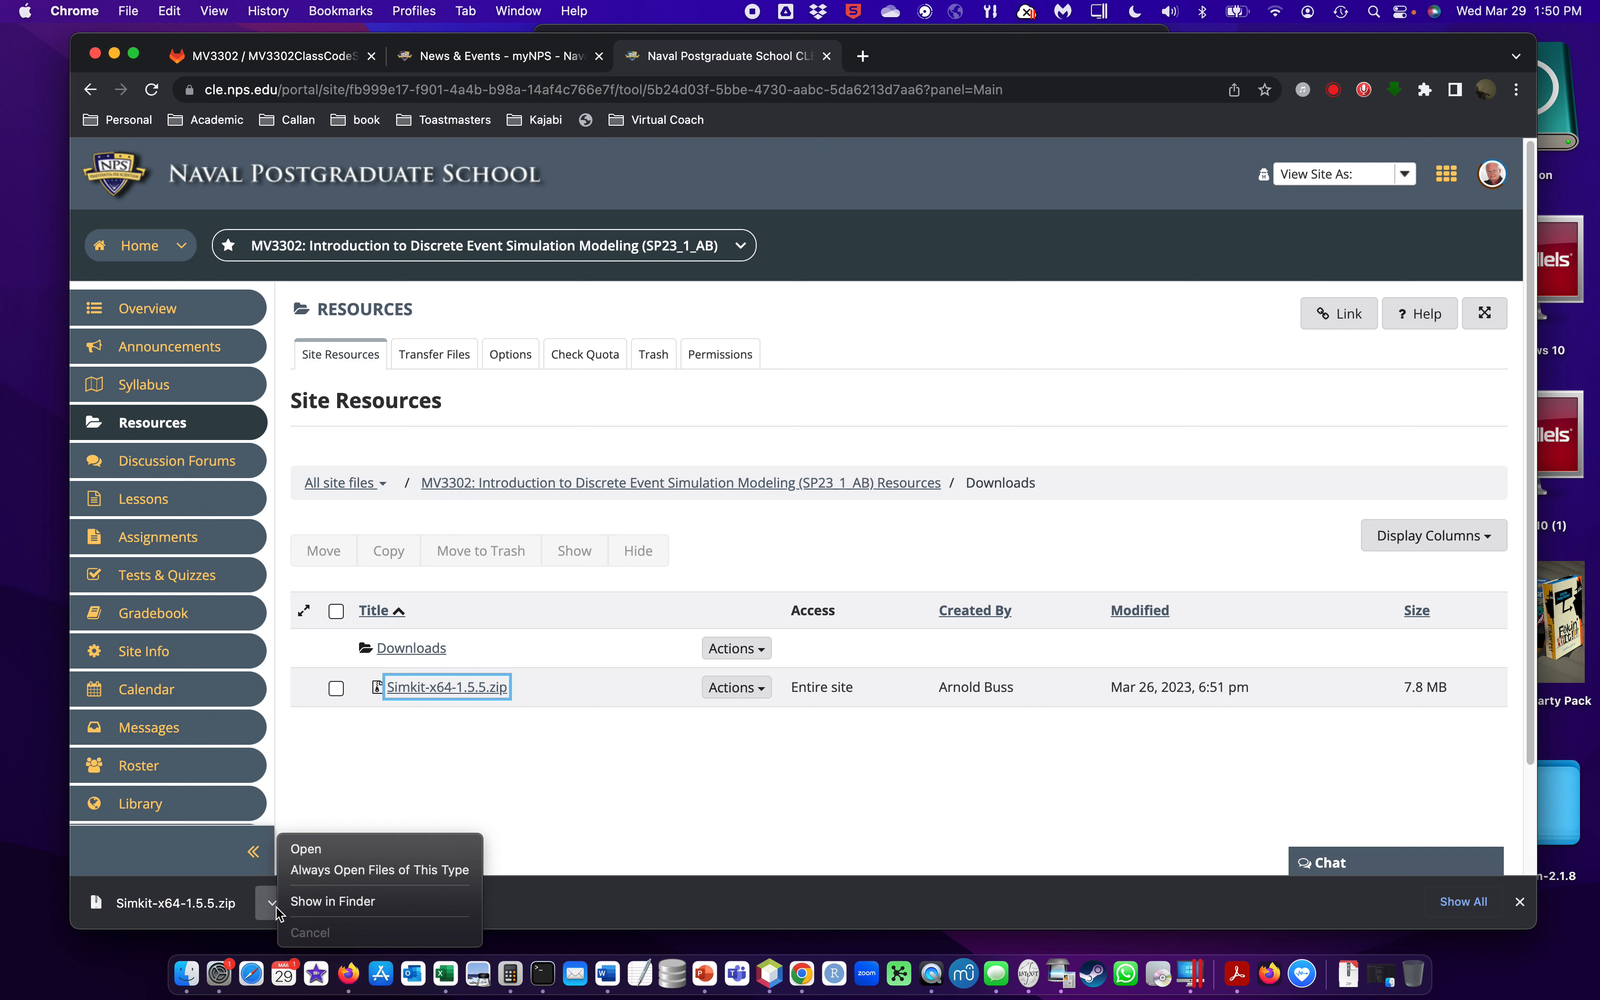
left_click(340, 852)
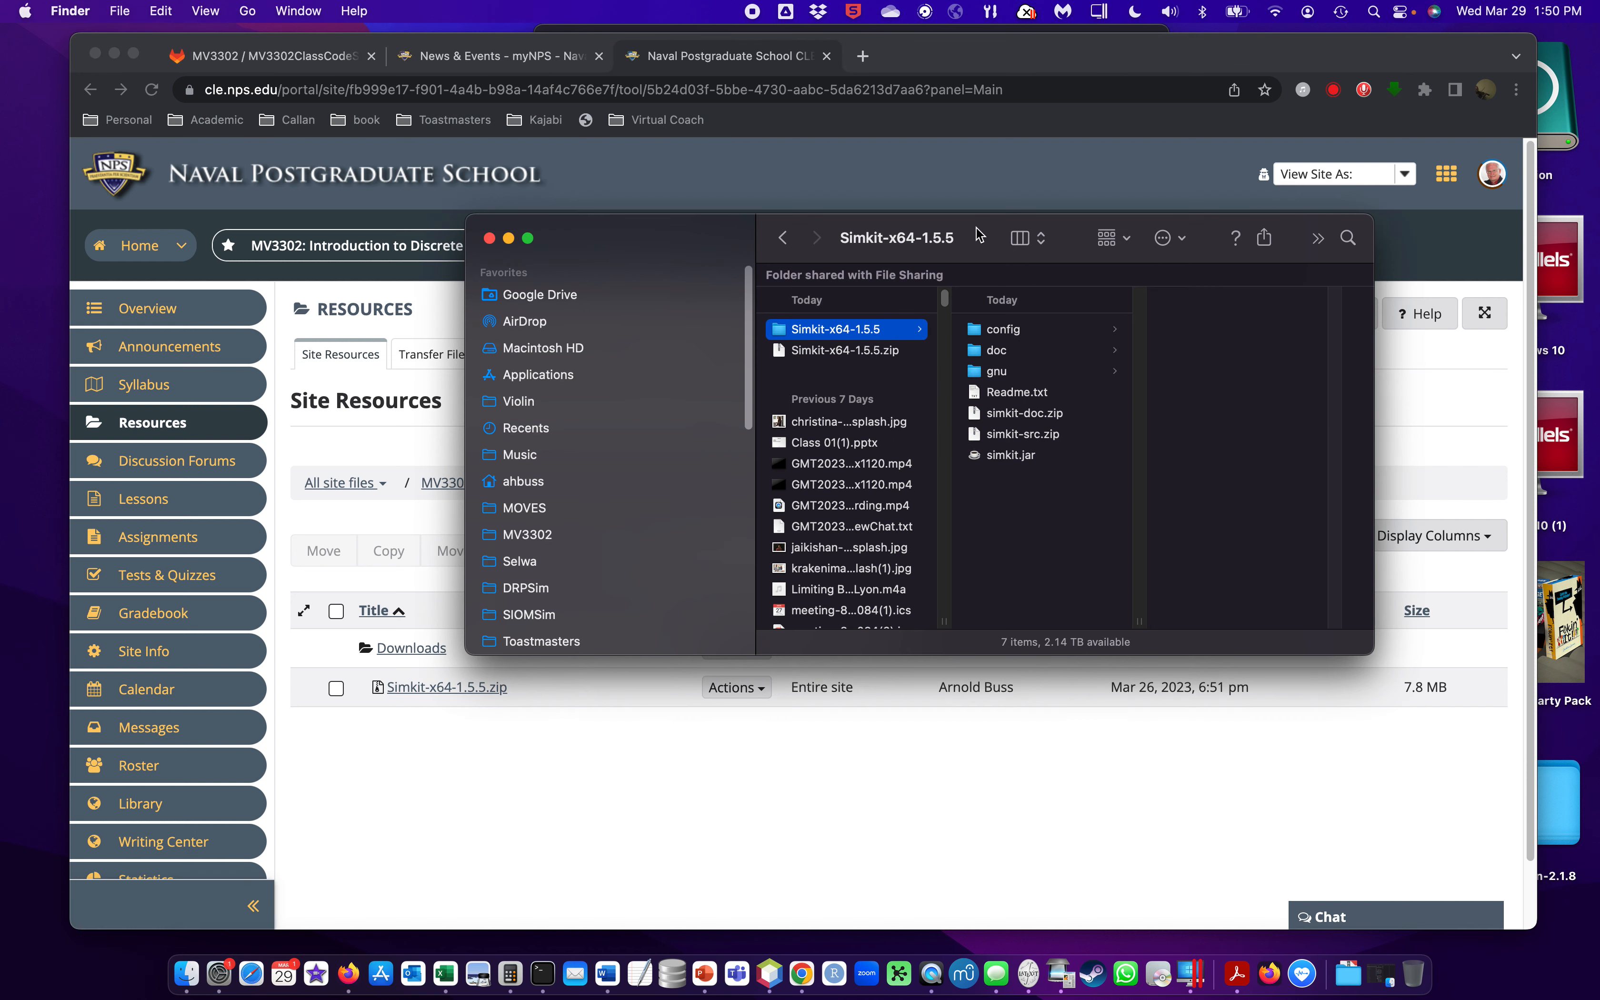
left_click_drag(981, 235, 903, 238)
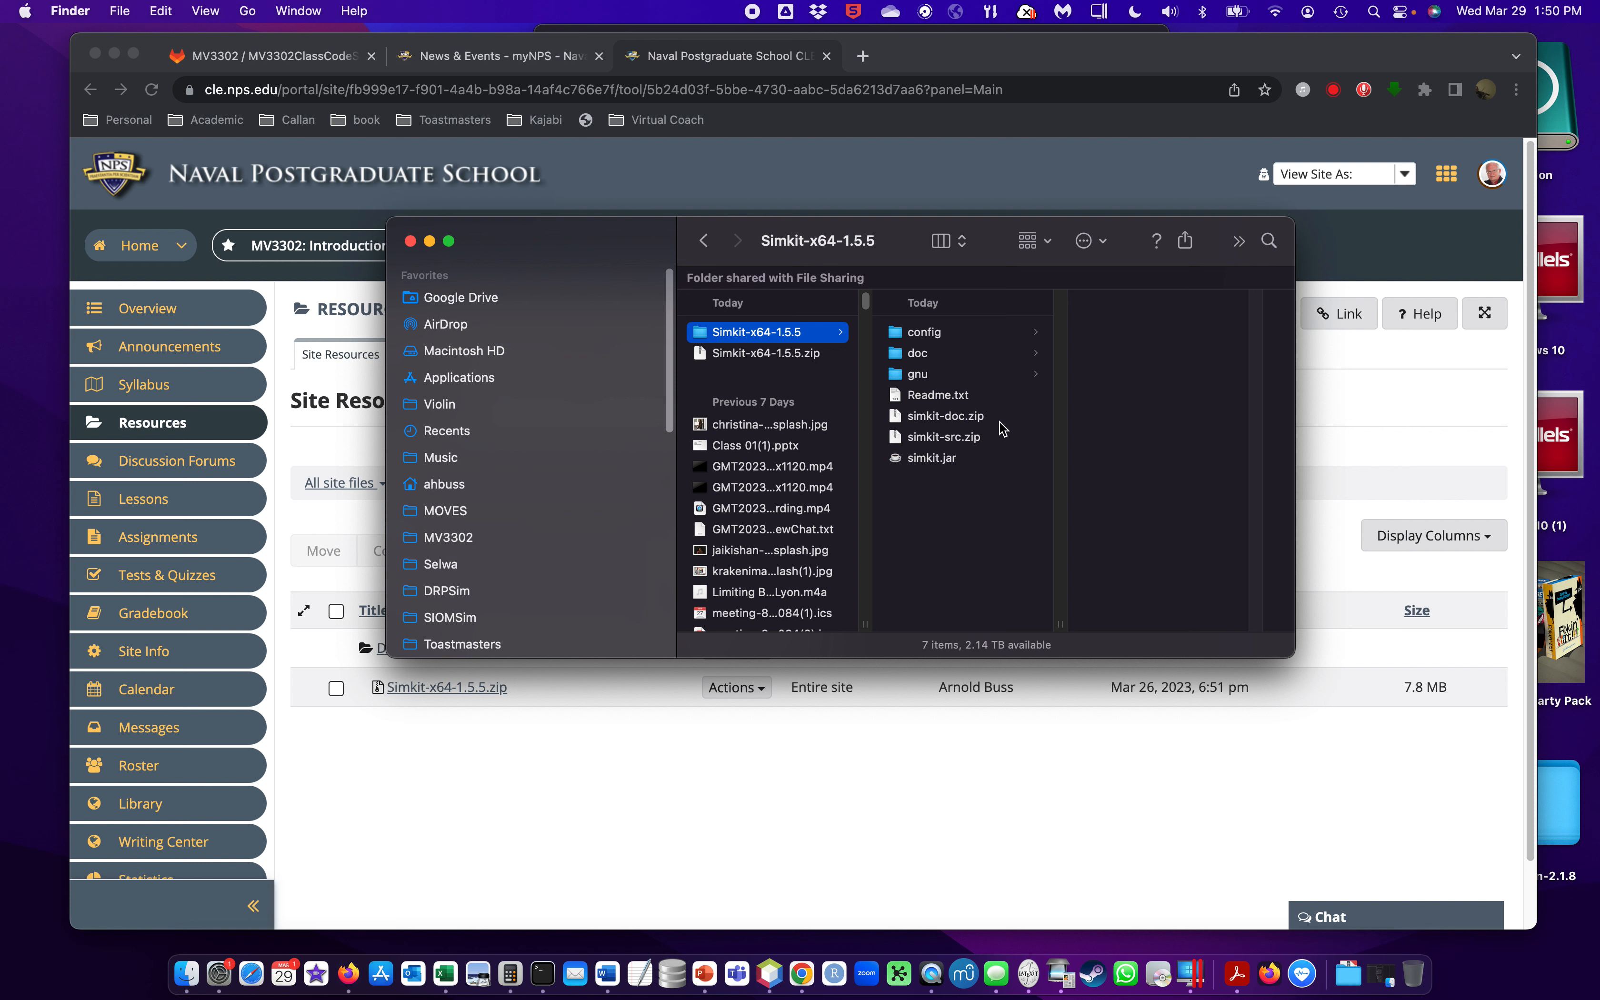
left_click(946, 463)
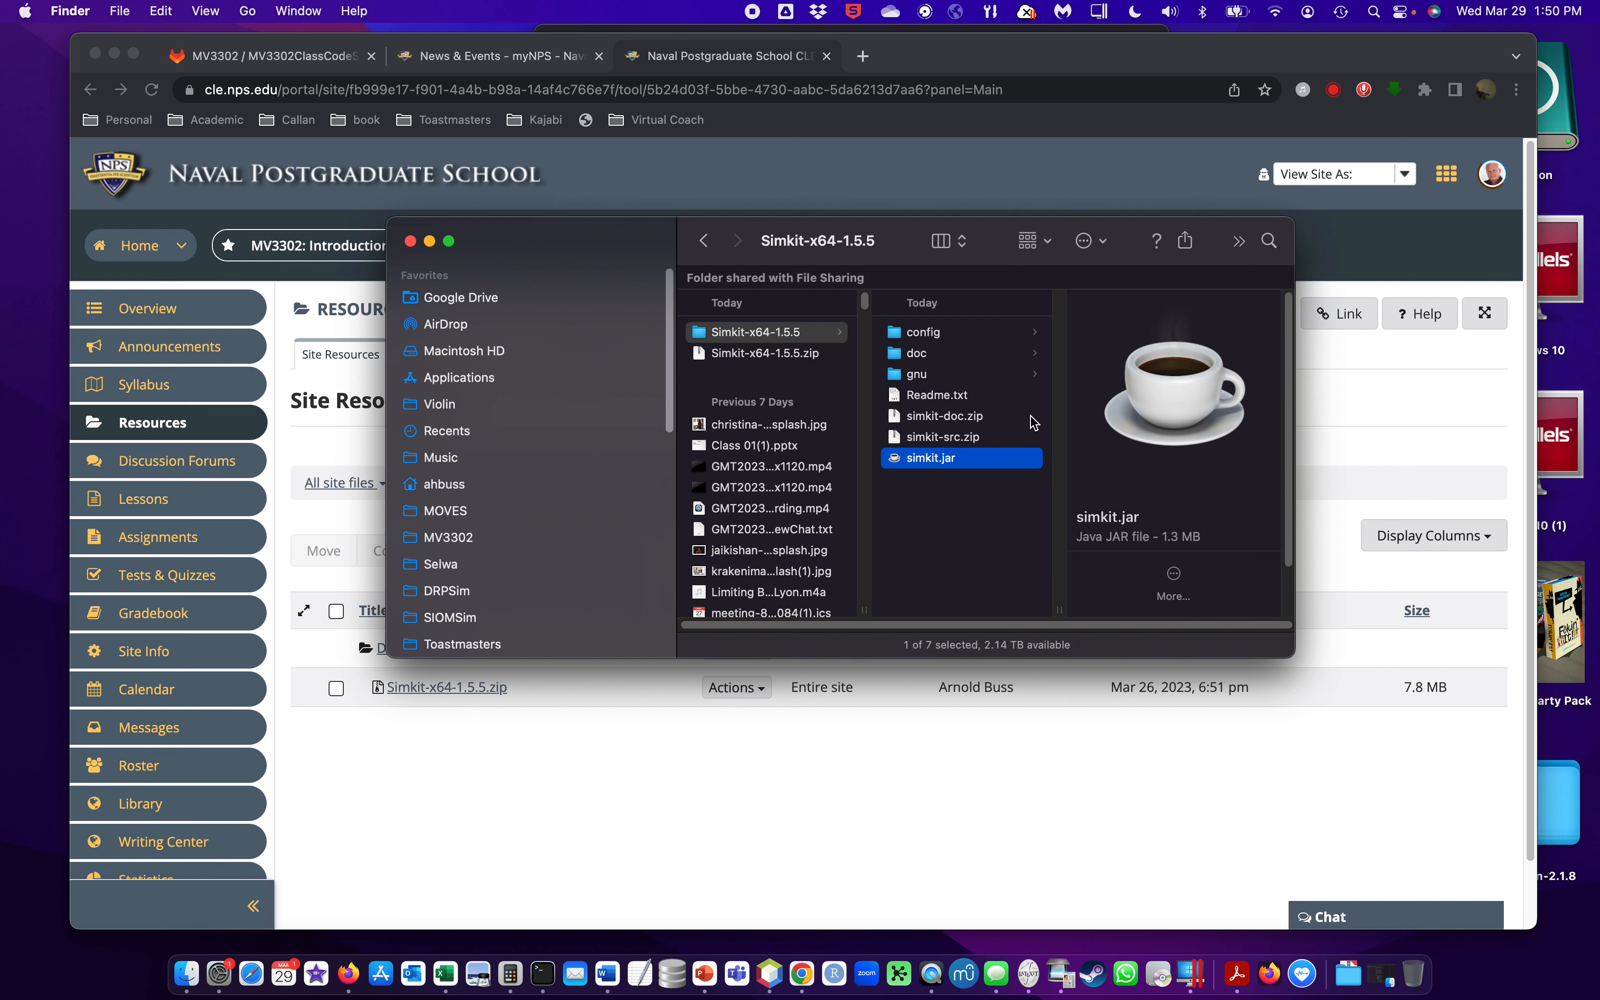
left_click(966, 438)
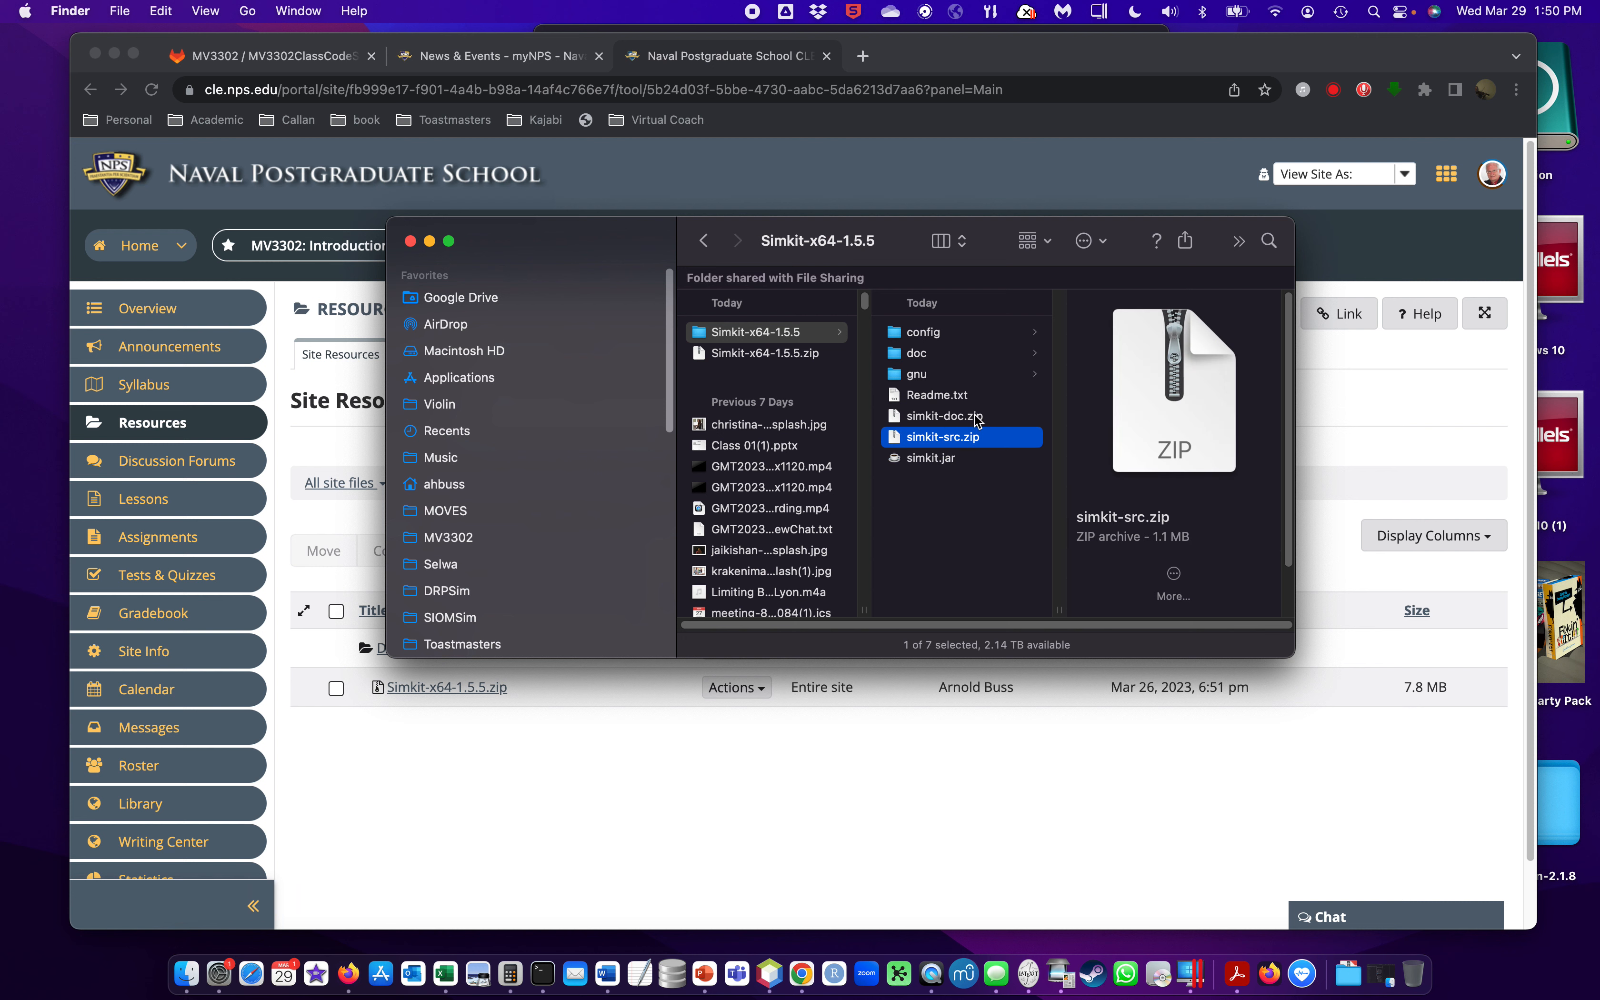
left_click(967, 417)
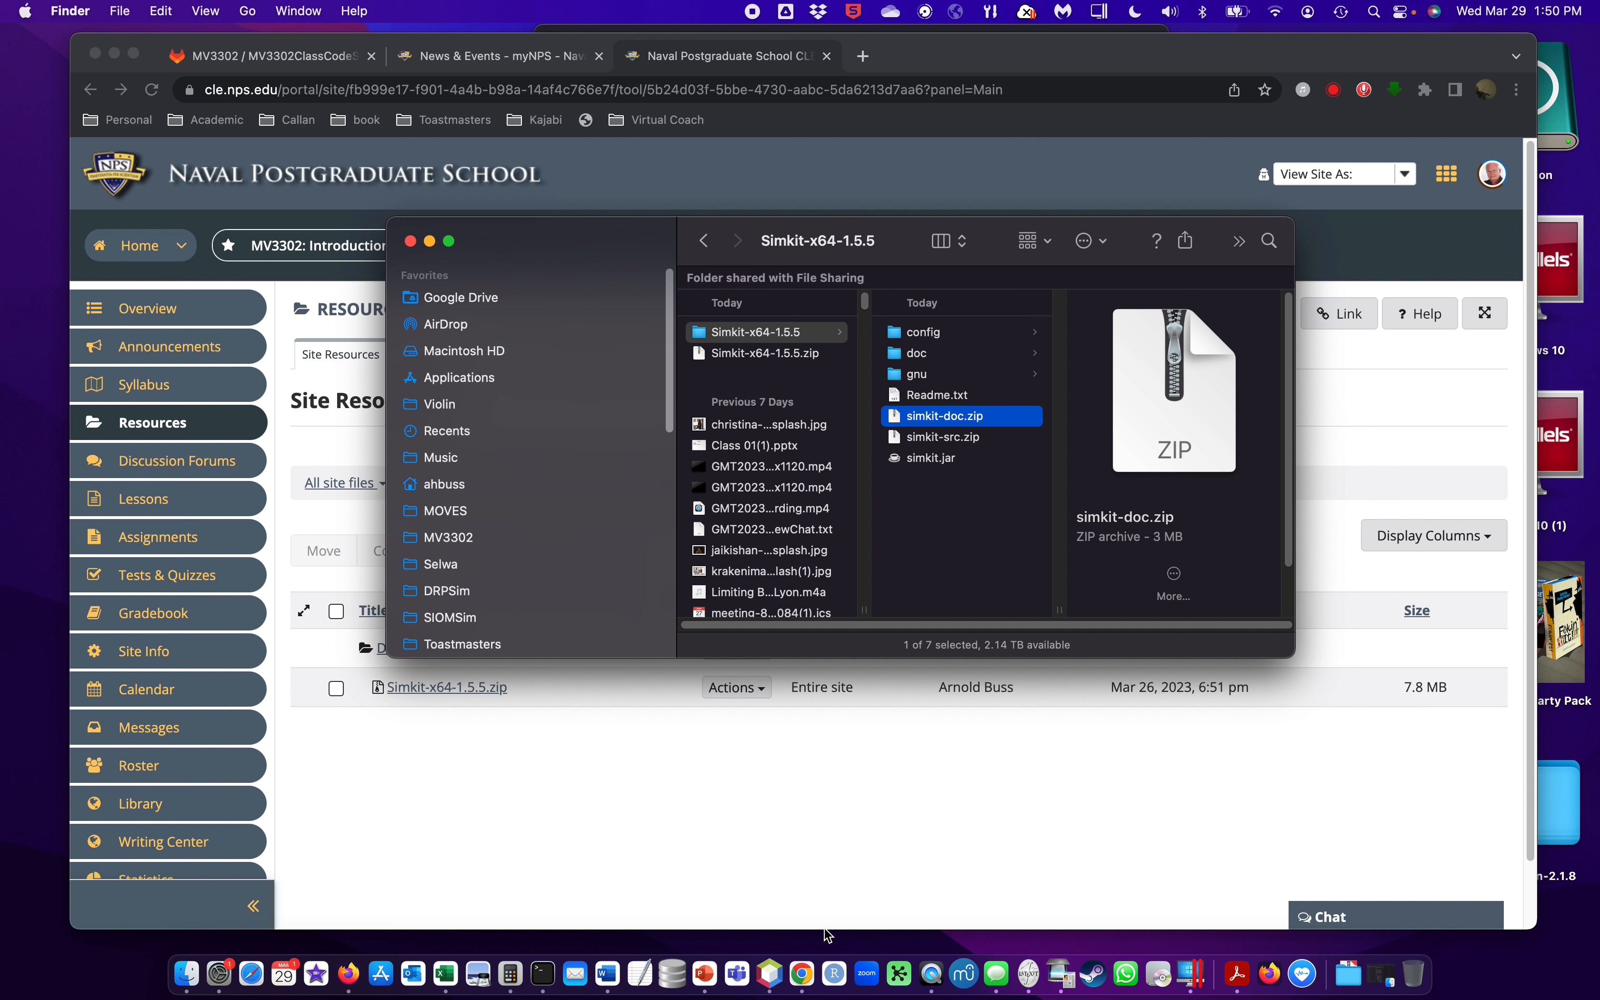
- Switch to NetBeans and, in the MV3302ClassCode project's library properties, create a class library named Simkit for the compile-time classpath
left_click(771, 974)
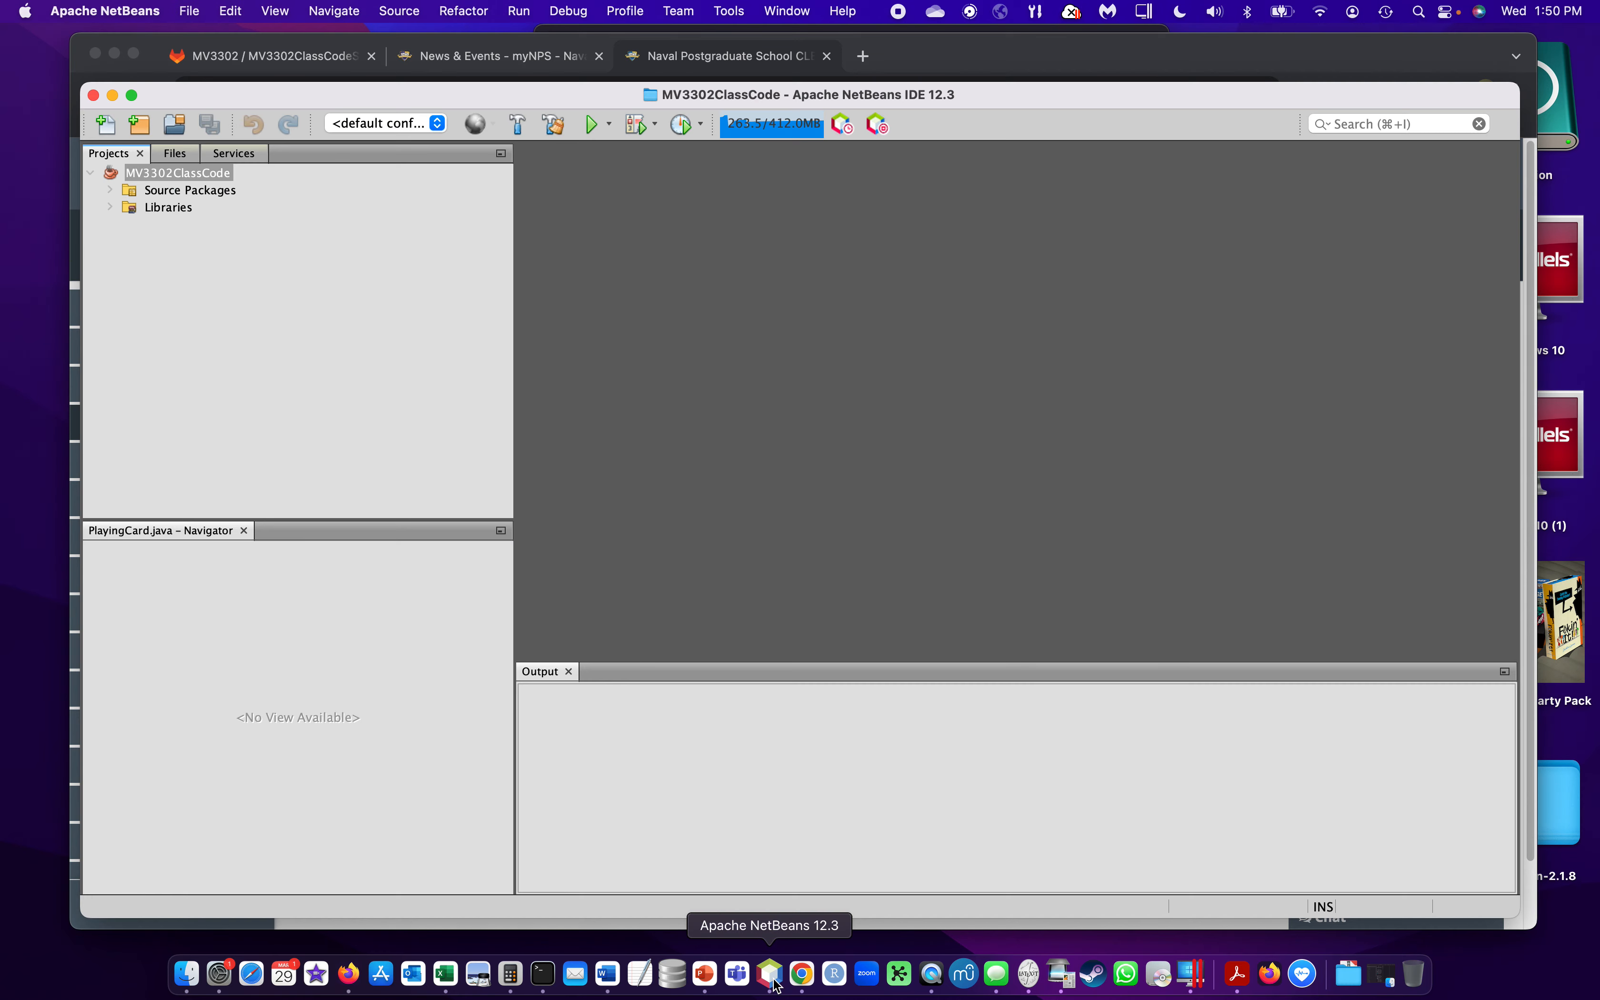
right_click(194, 174)
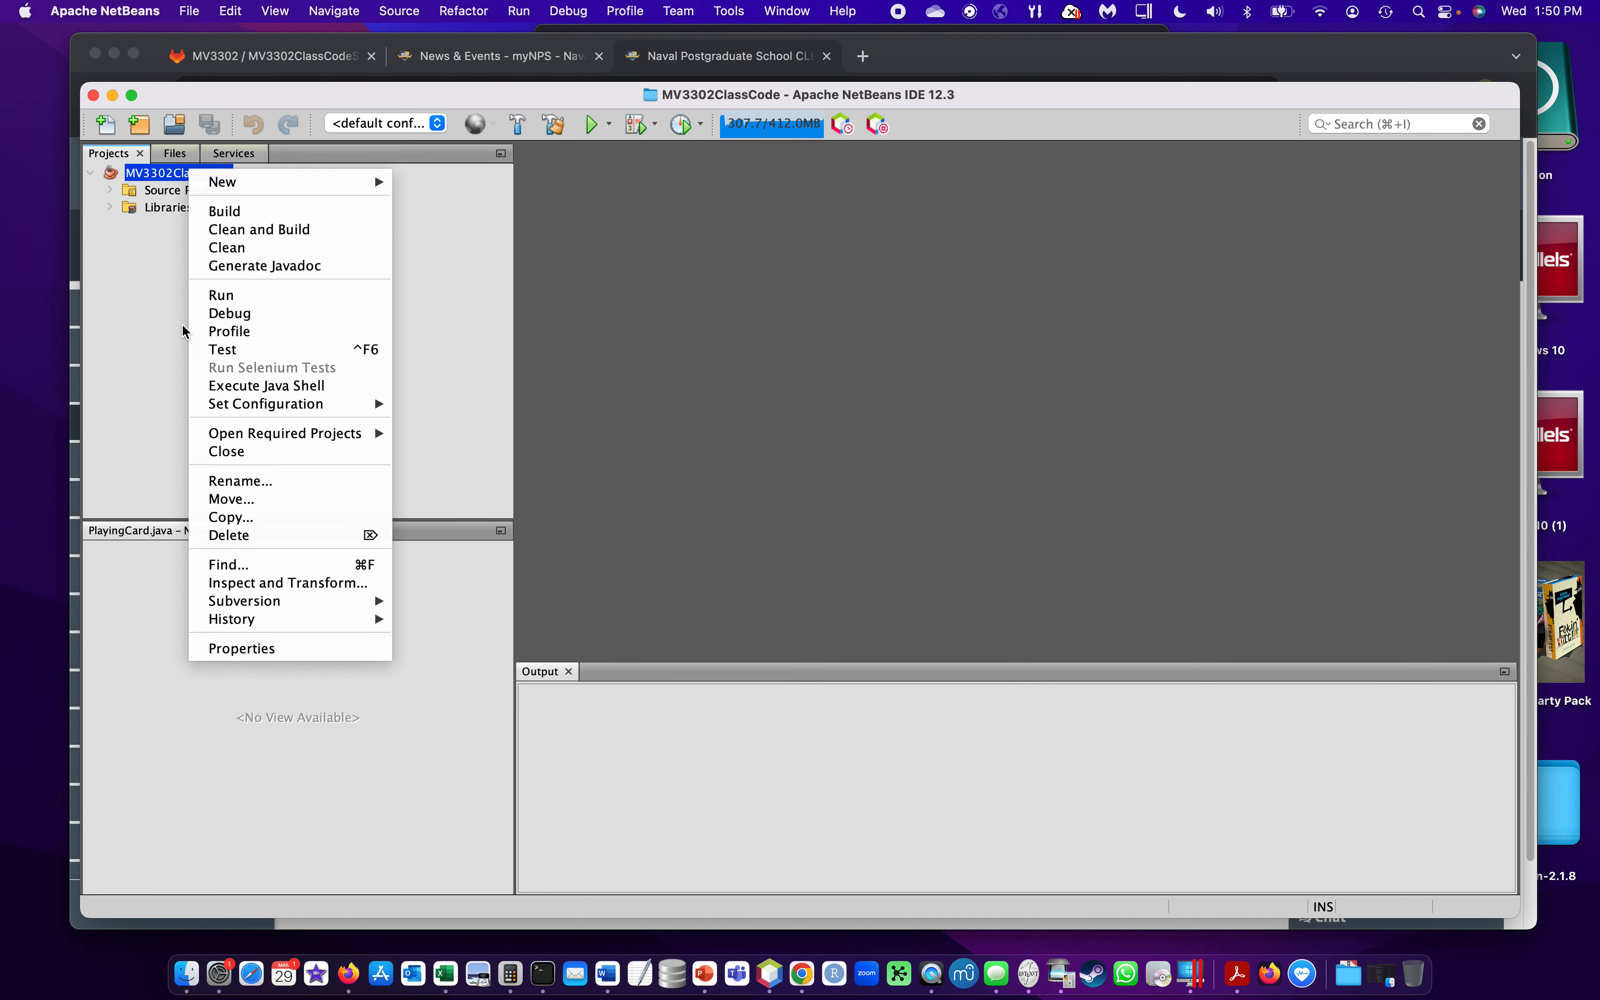
left_click(247, 649)
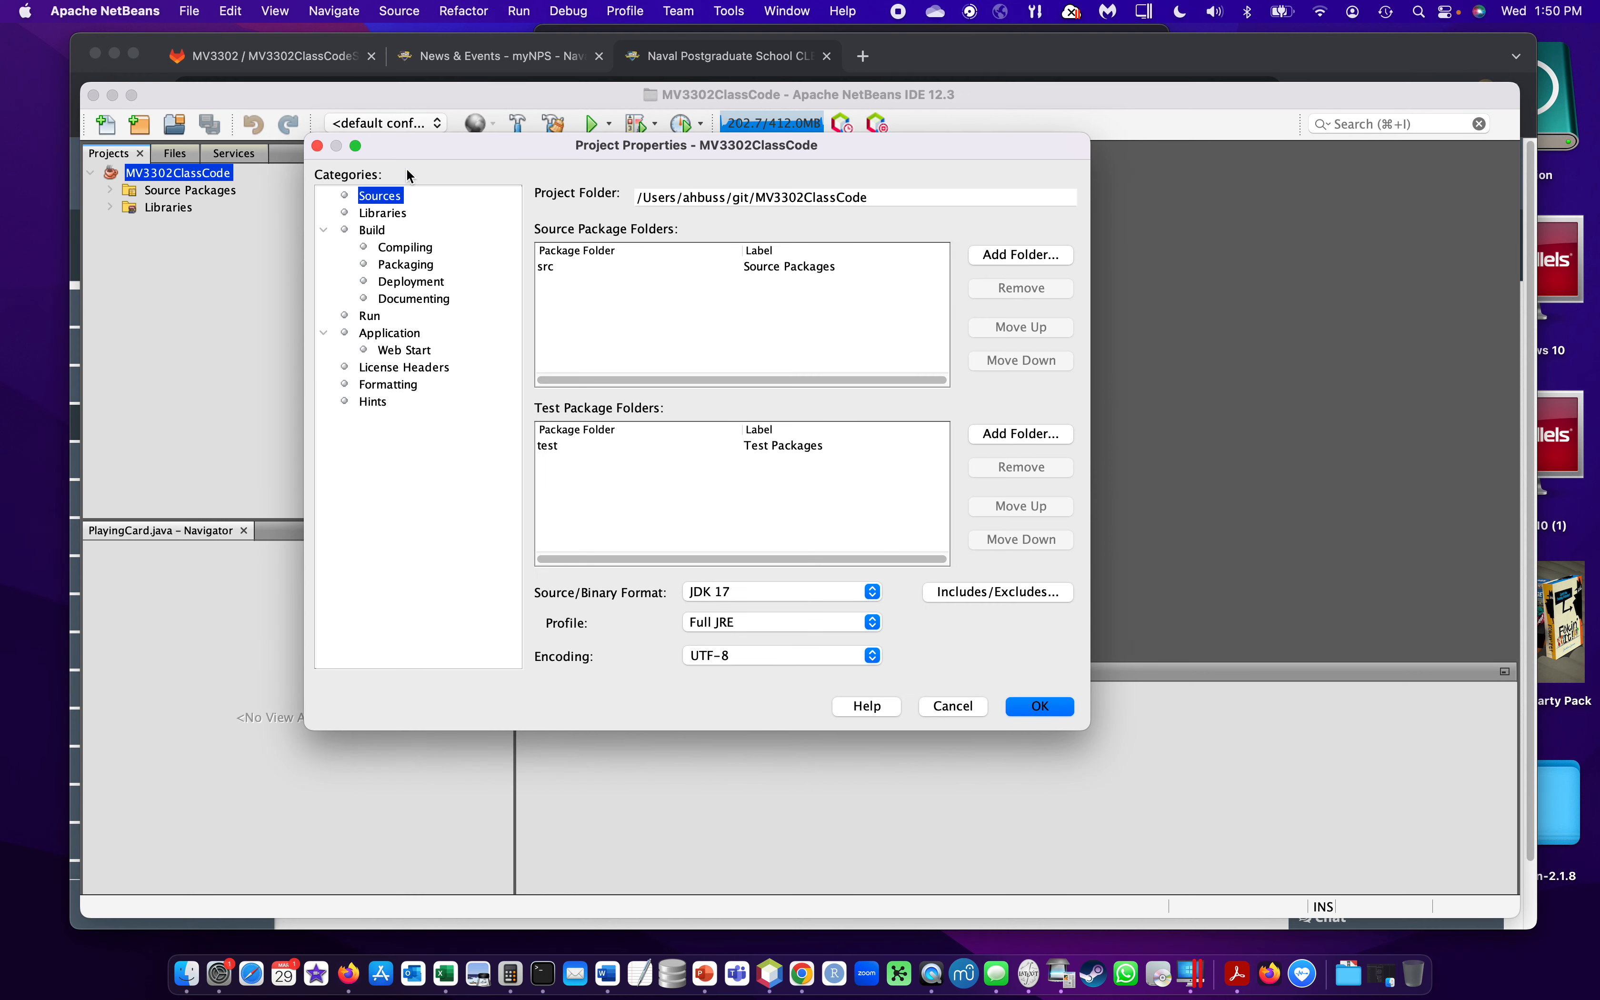
left_click(380, 216)
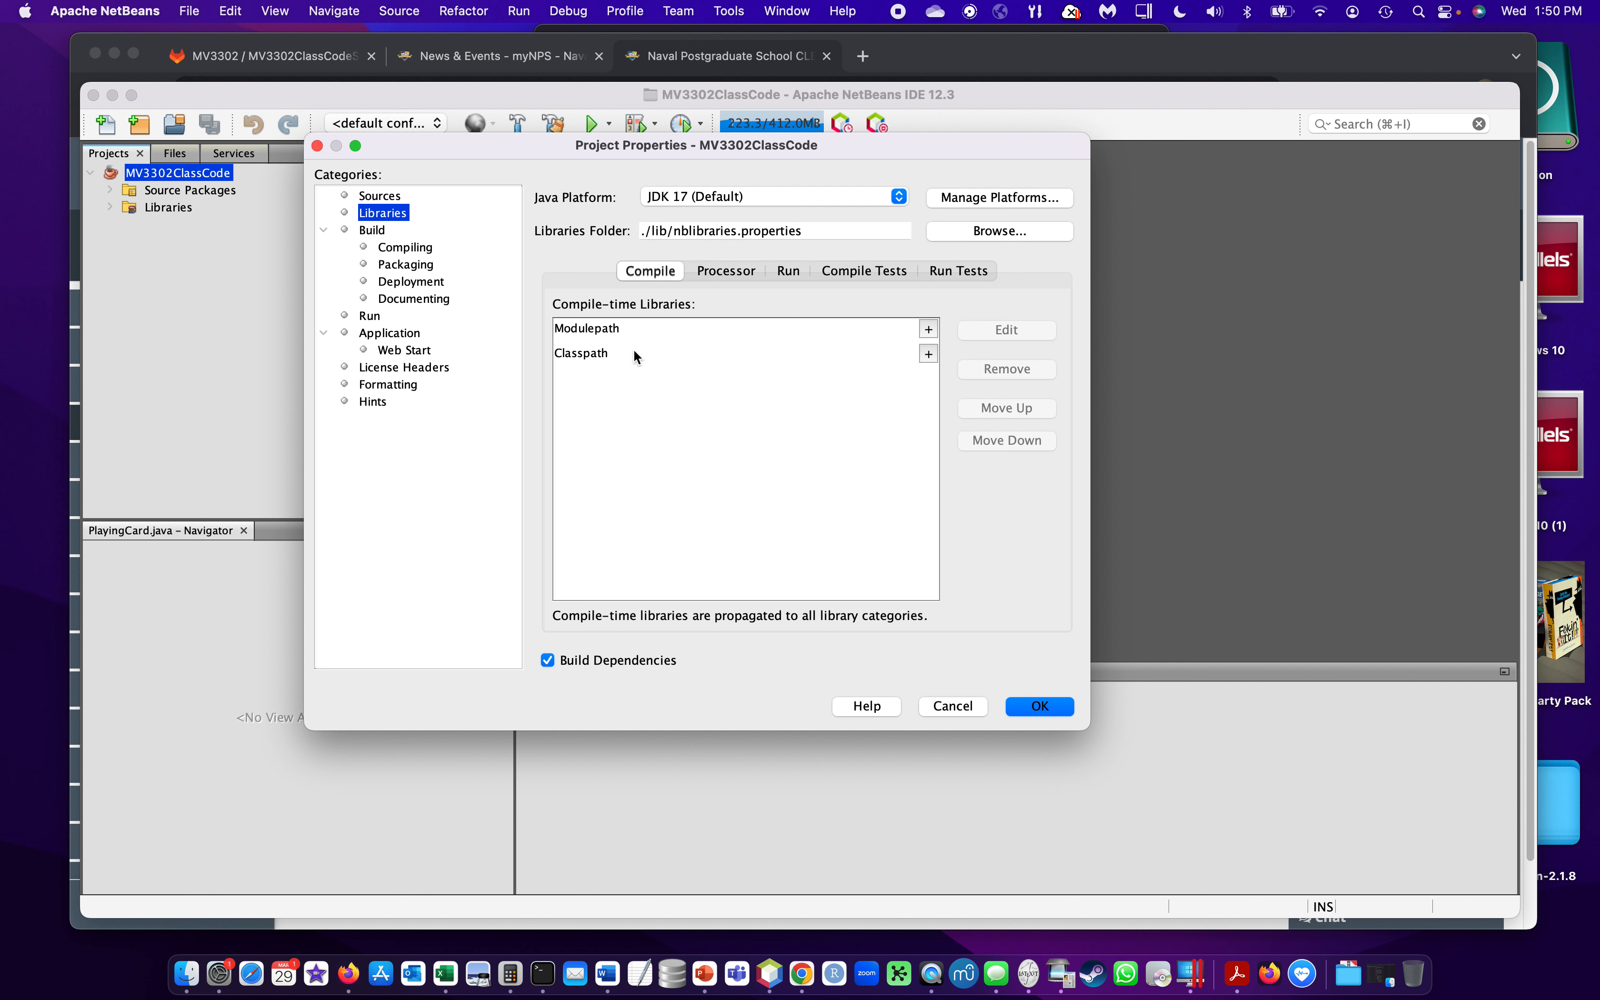
left_click(929, 354)
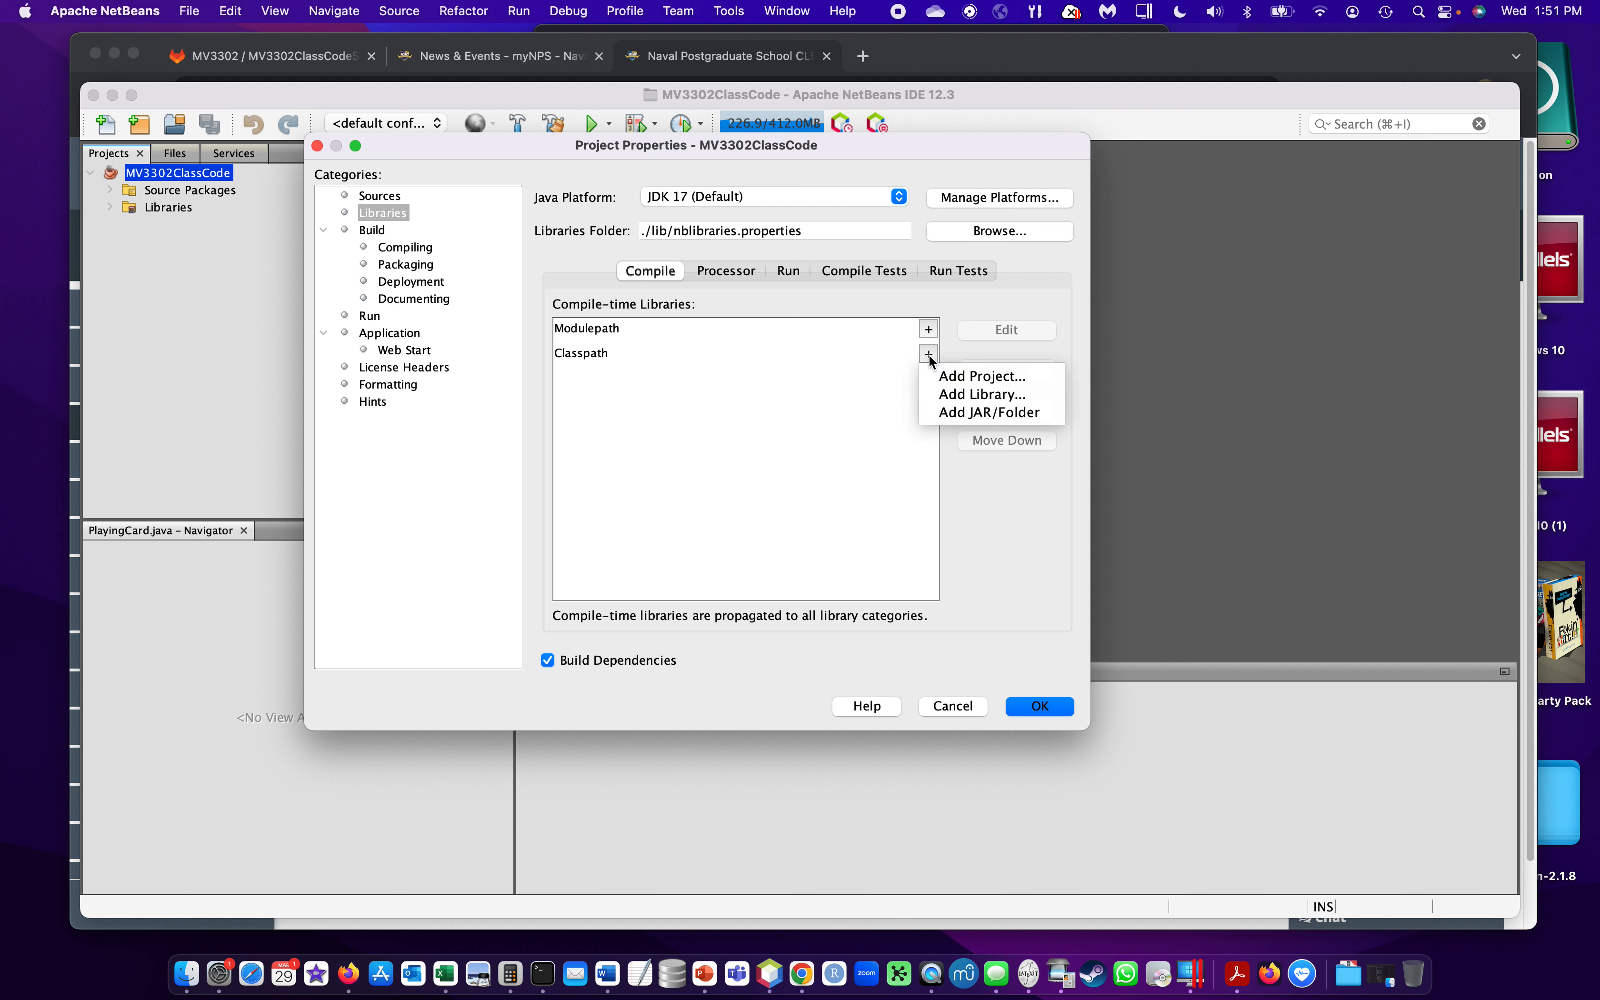
left_click(981, 393)
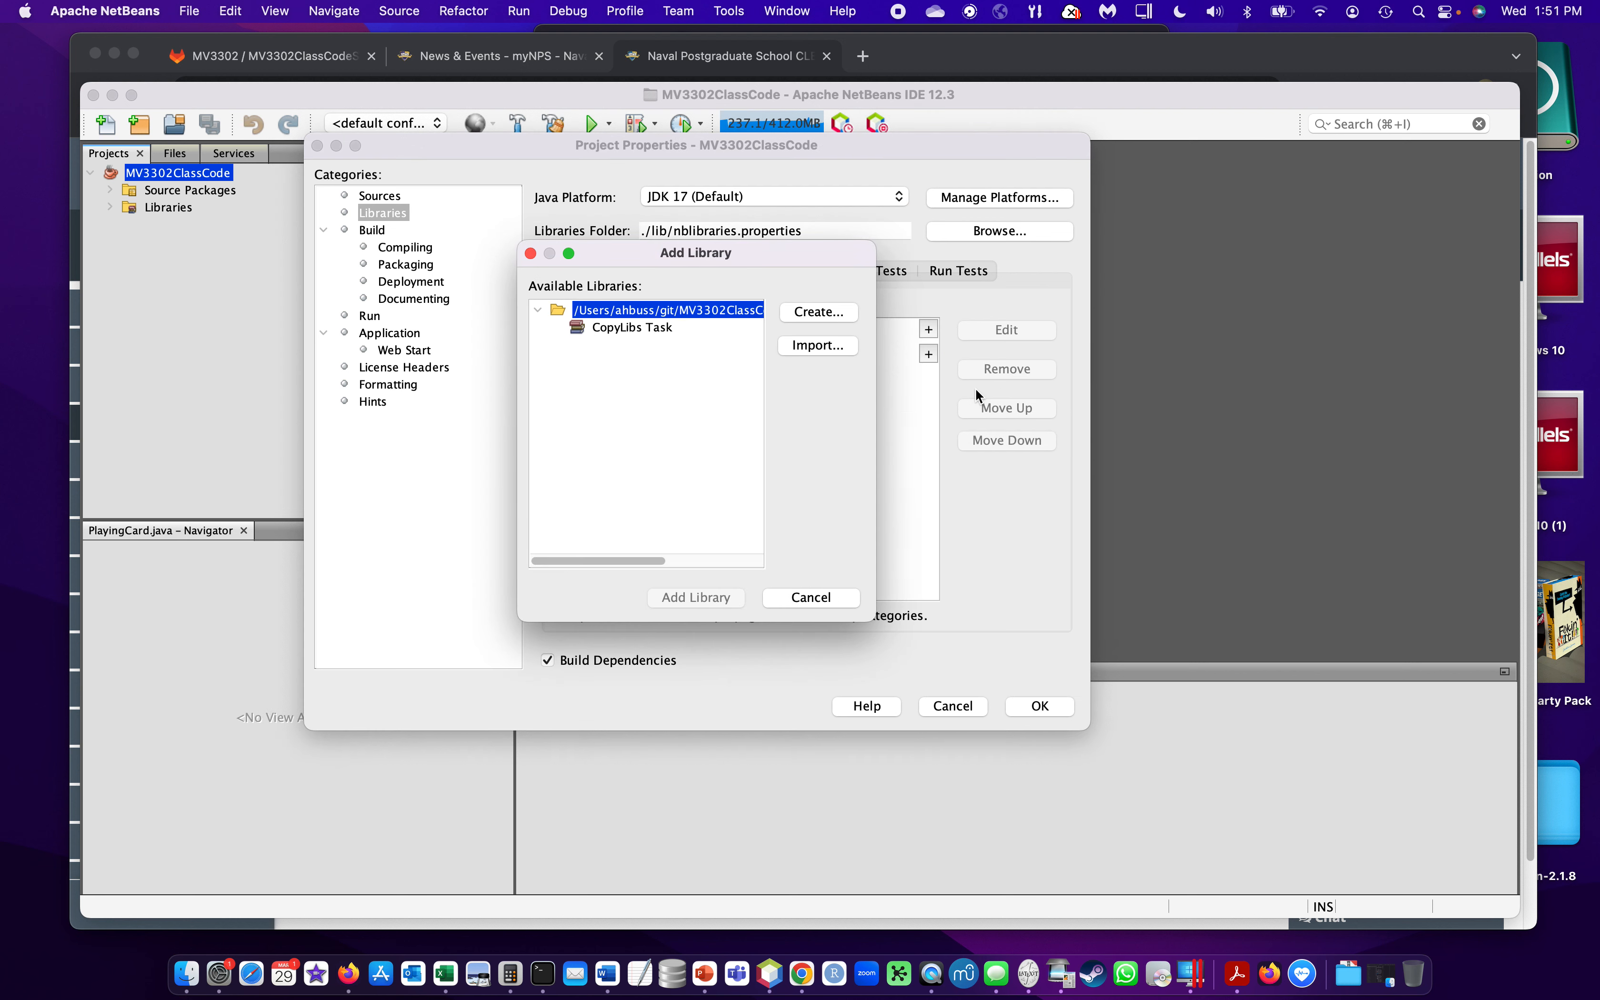
left_click(835, 312)
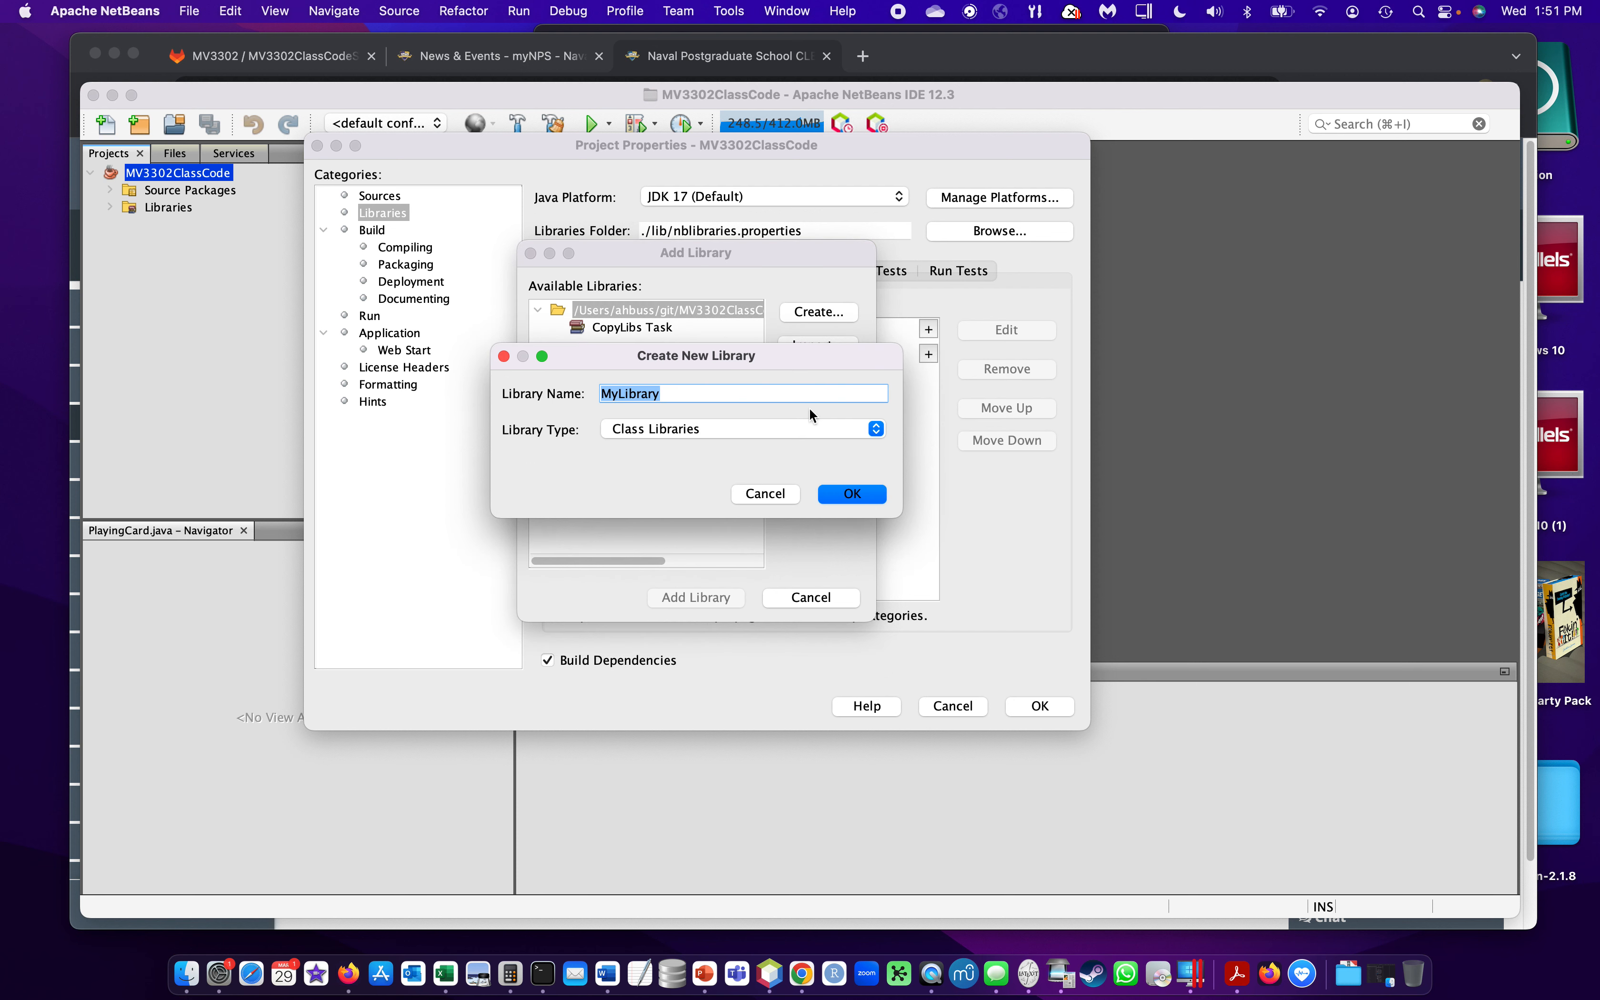
type("Simkit")
left_click(874, 490)
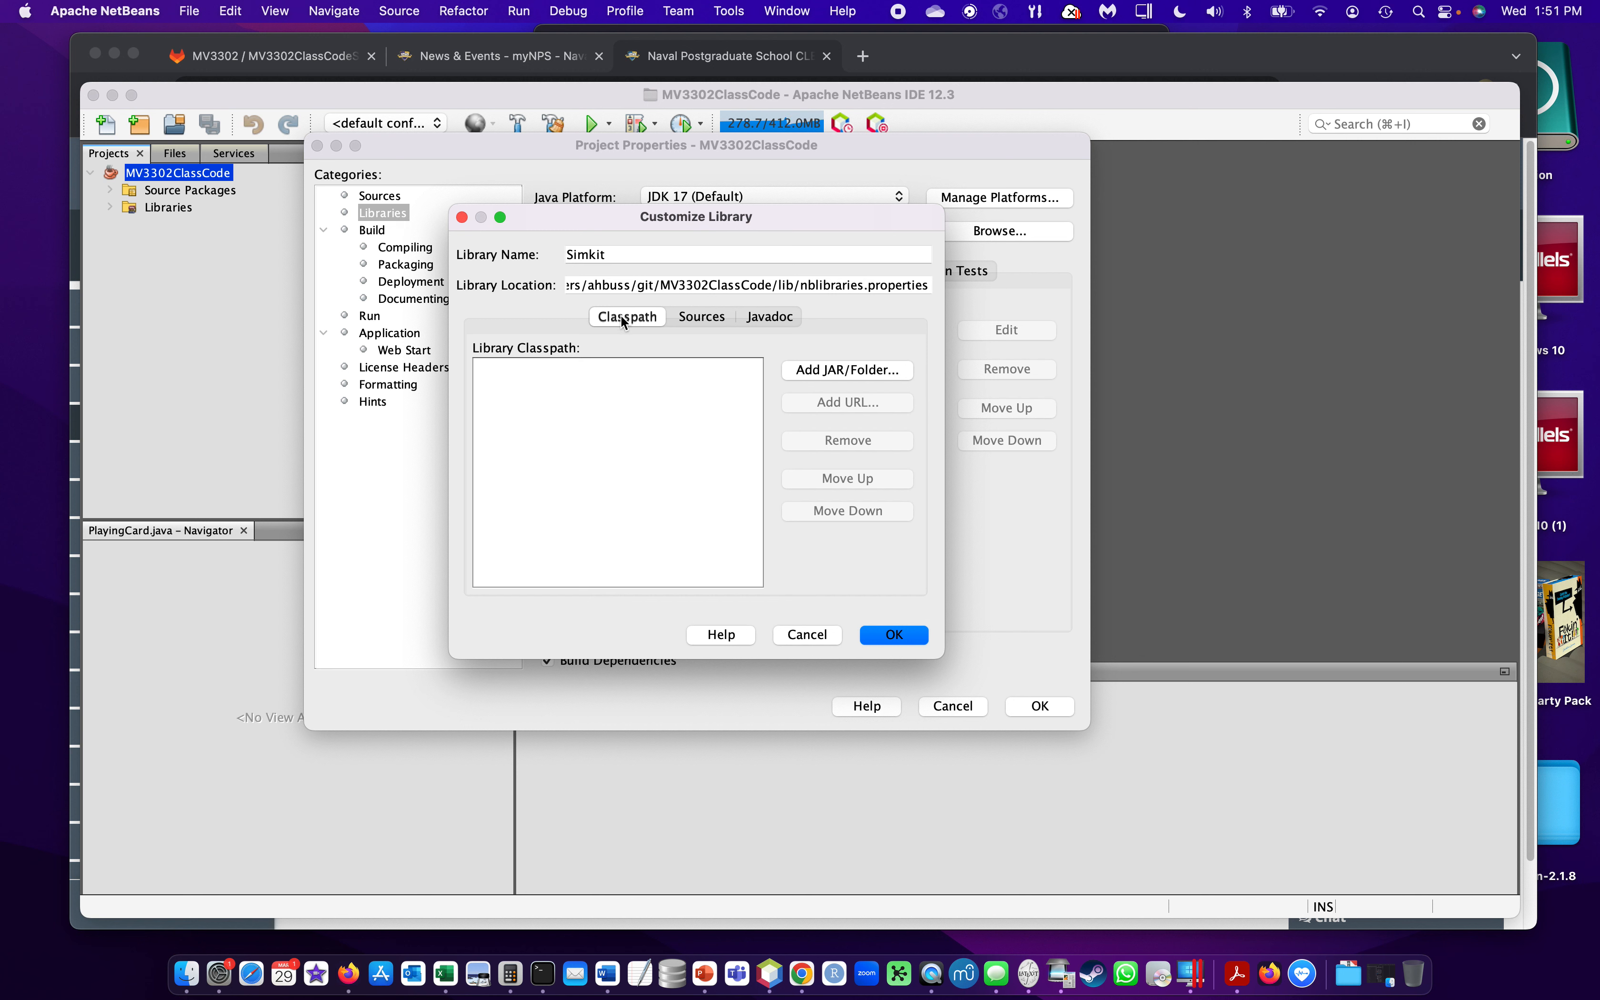
- Start adding a JAR to the Simkit library's classpath and browse to the Downloads folder in the home directory
left_click(840, 370)
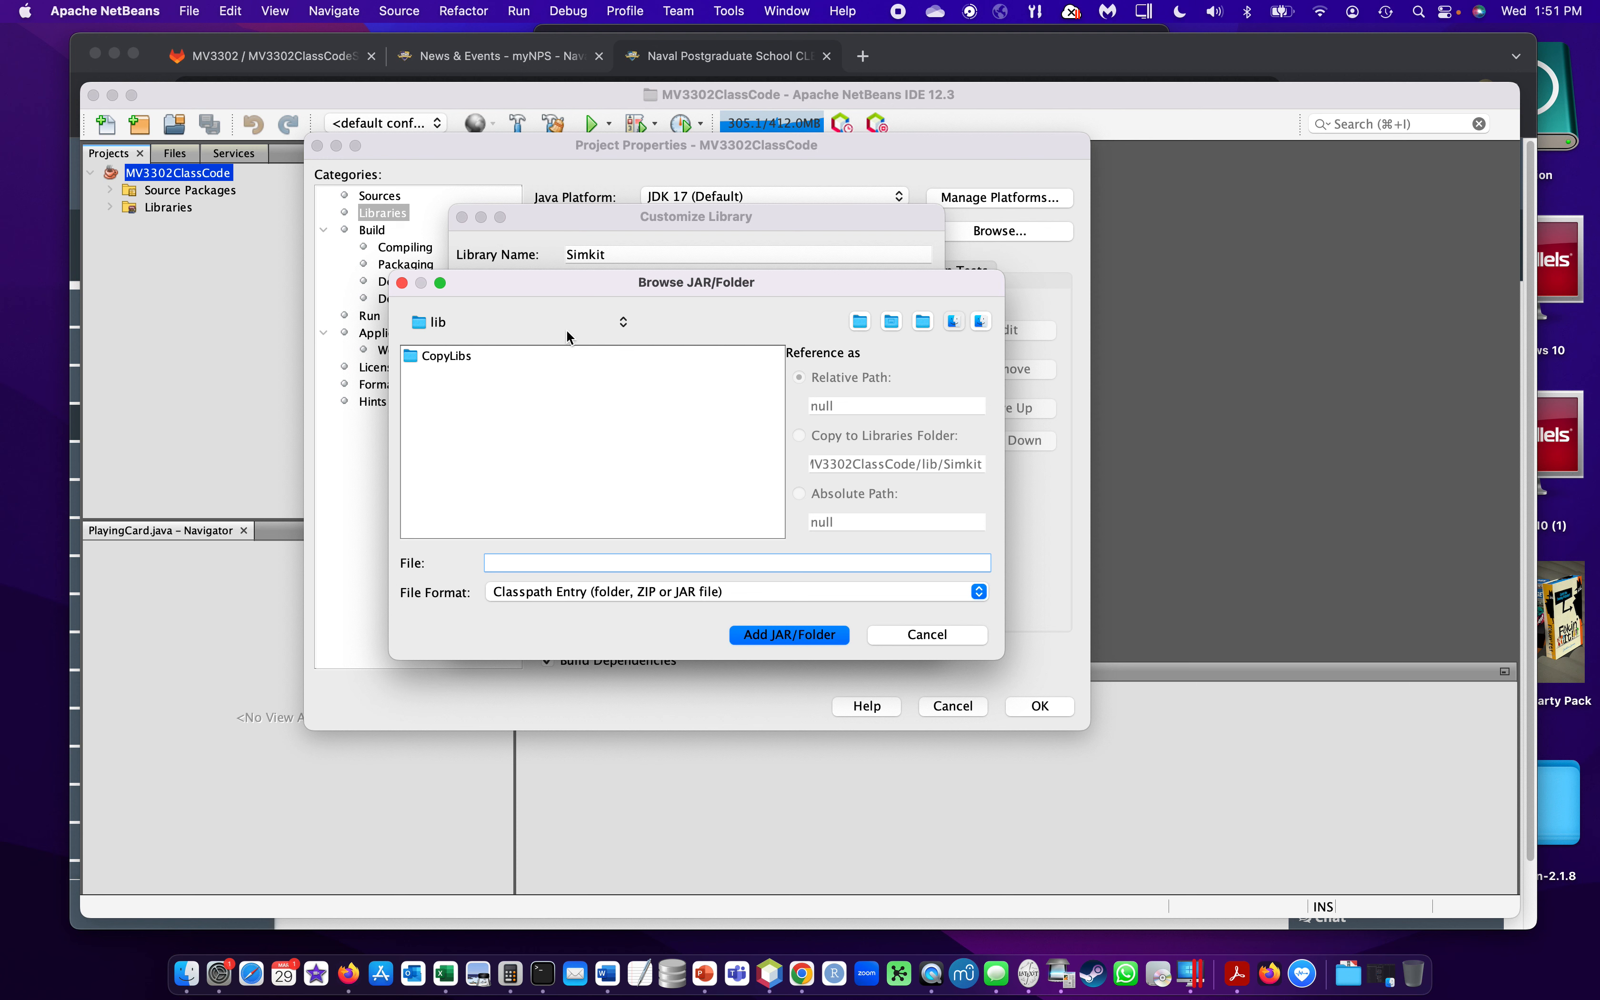
left_click(620, 325)
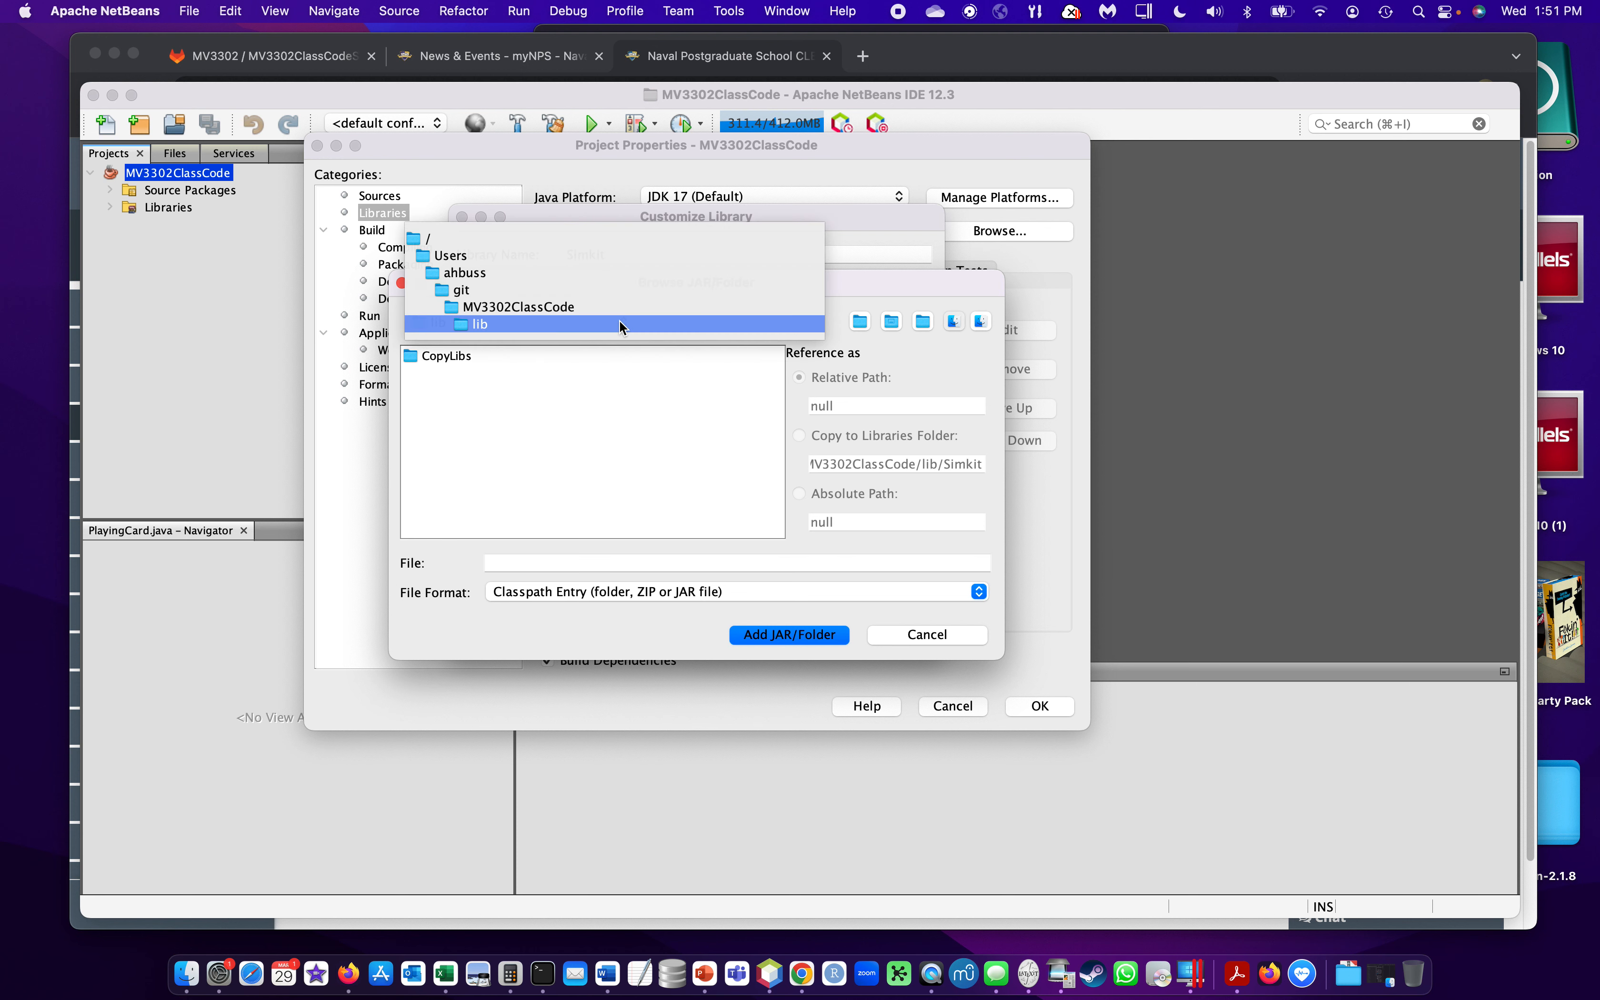
left_click(579, 274)
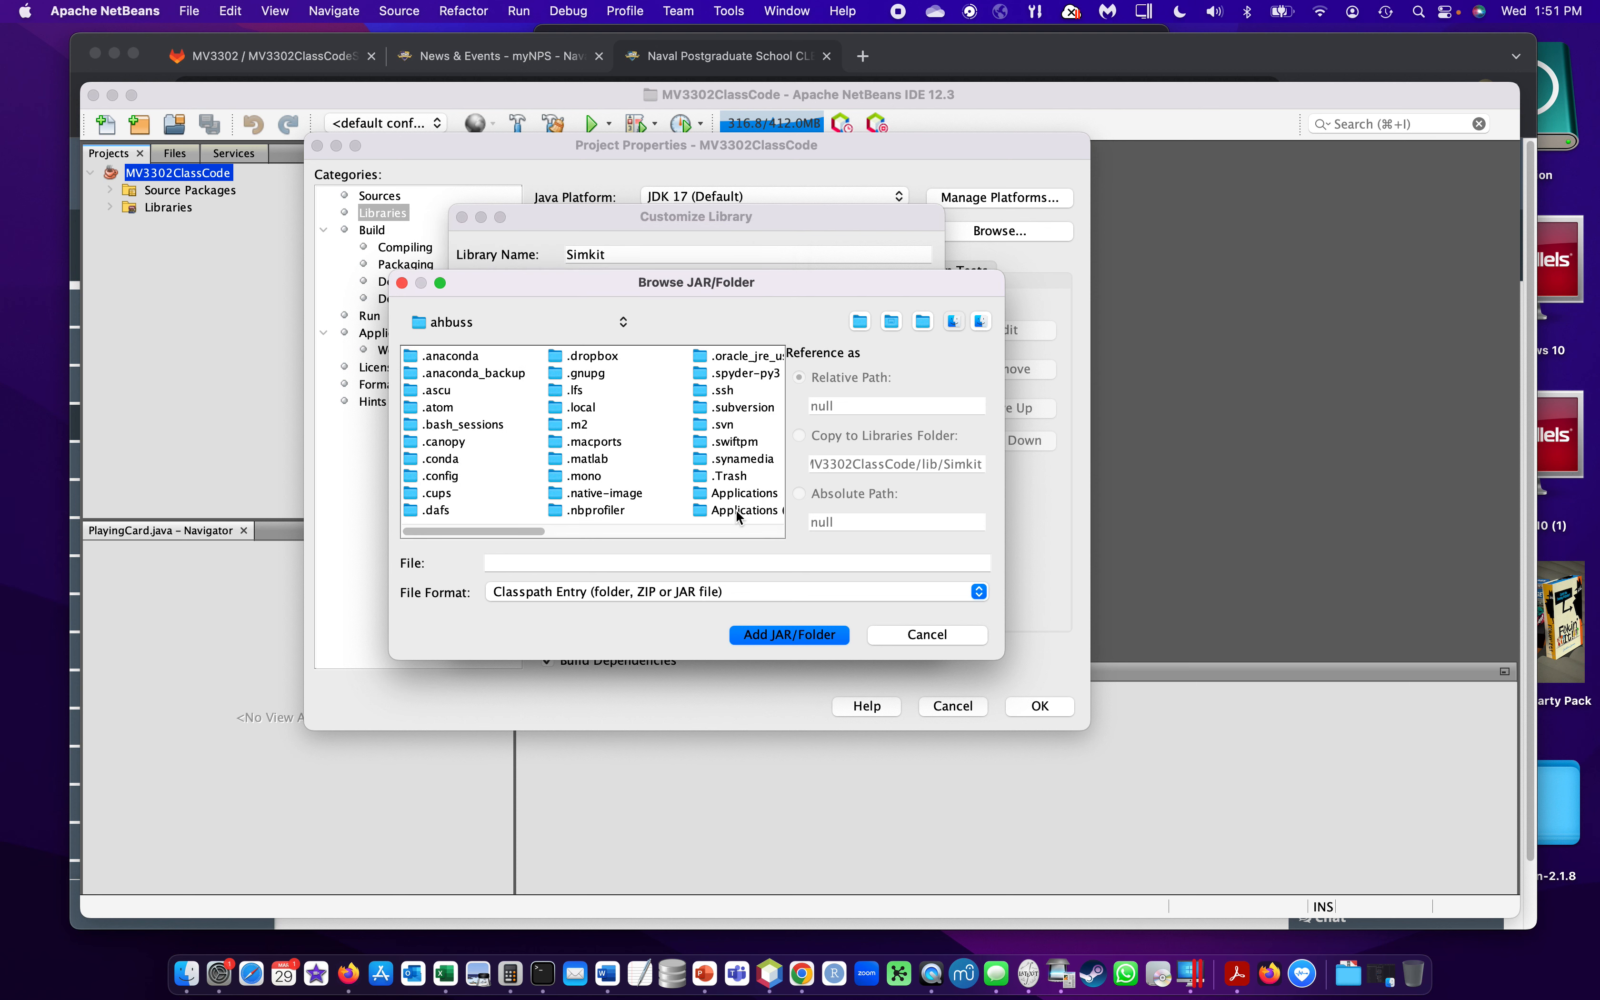
scroll(720, 528, "right", 5)
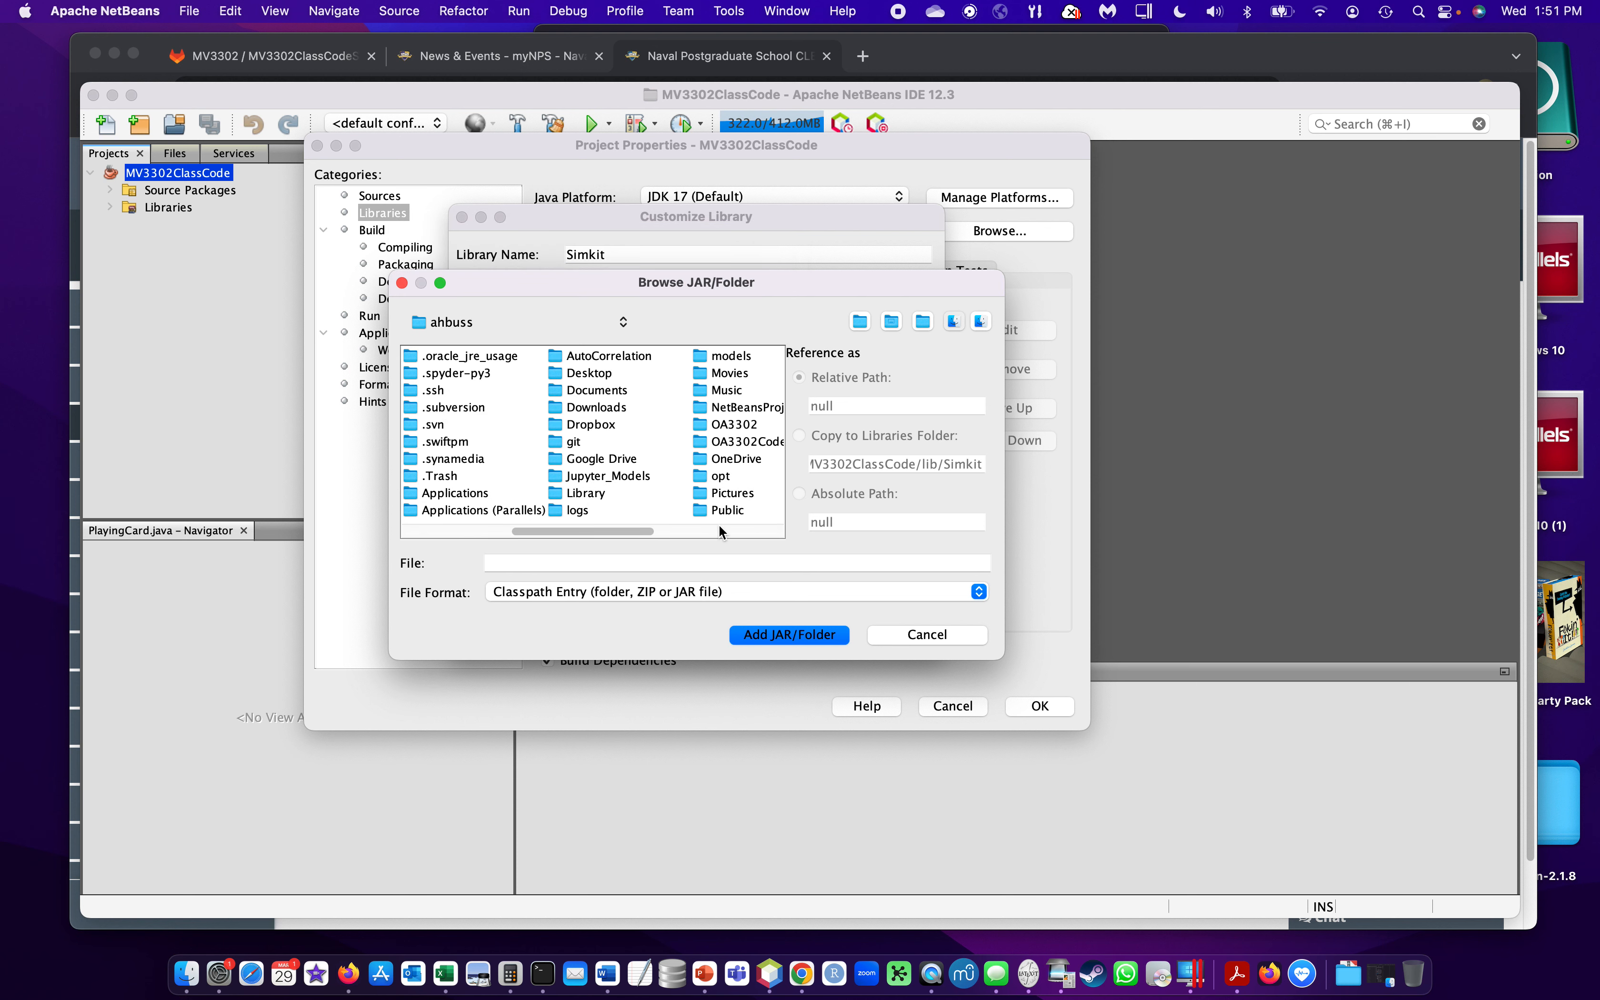
double_click(595, 407)
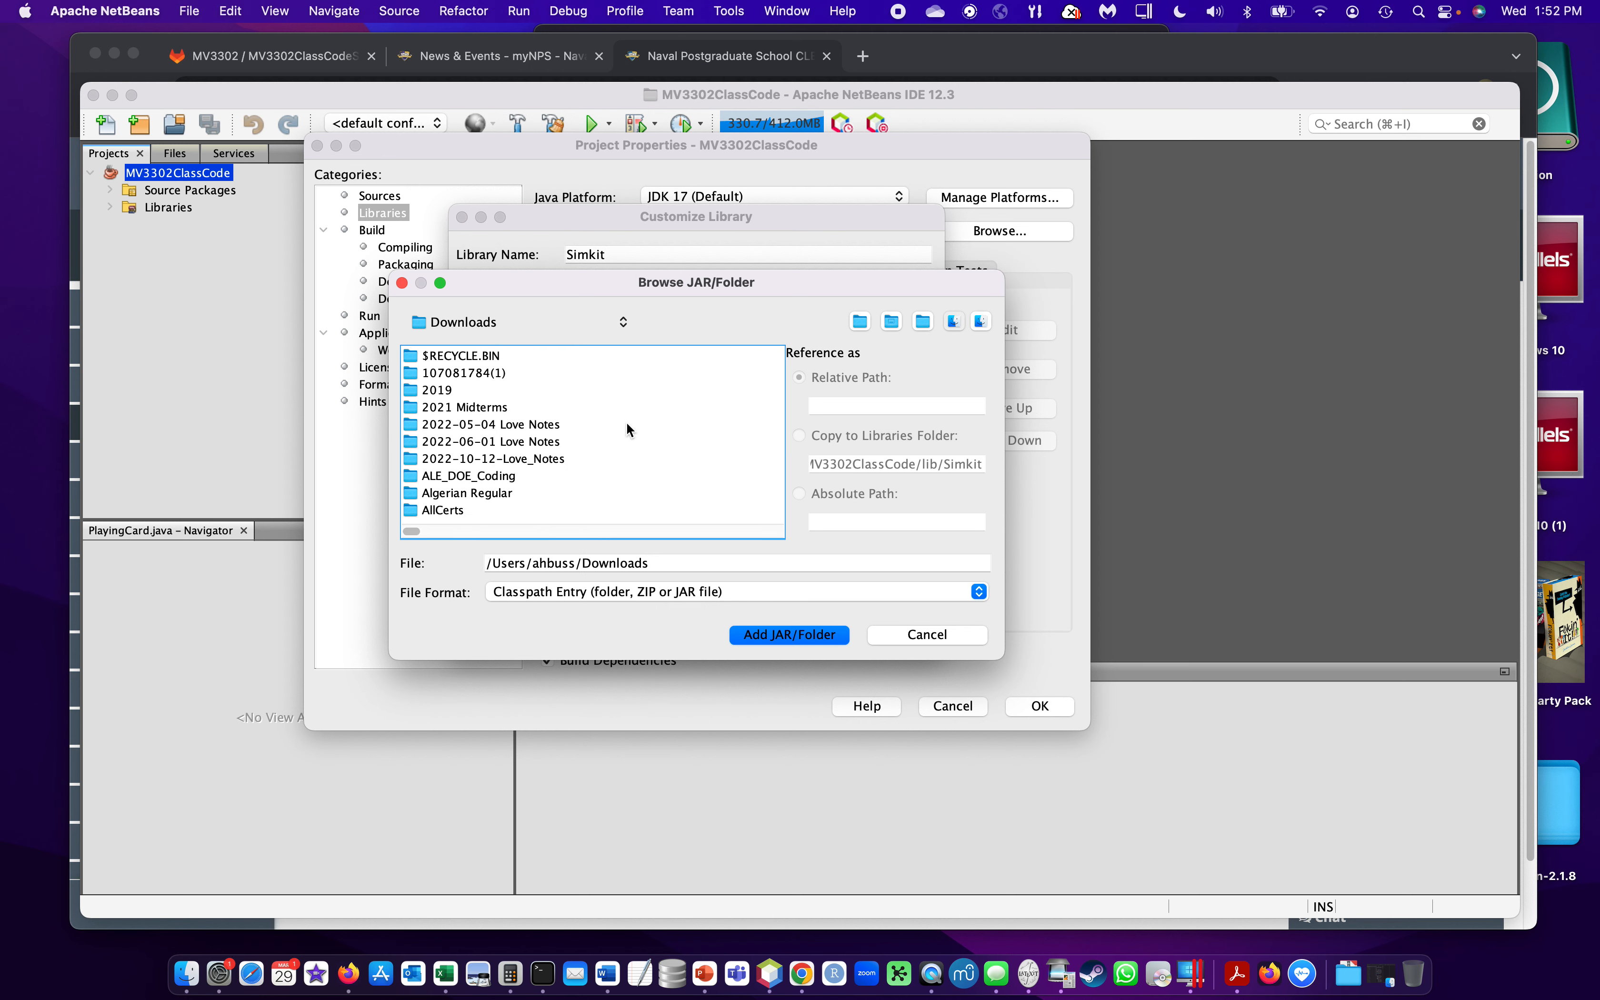
- Find the extracted Simkit-x64-1.5.5 folder in Downloads and open it
scroll(556, 453, "right", 10)
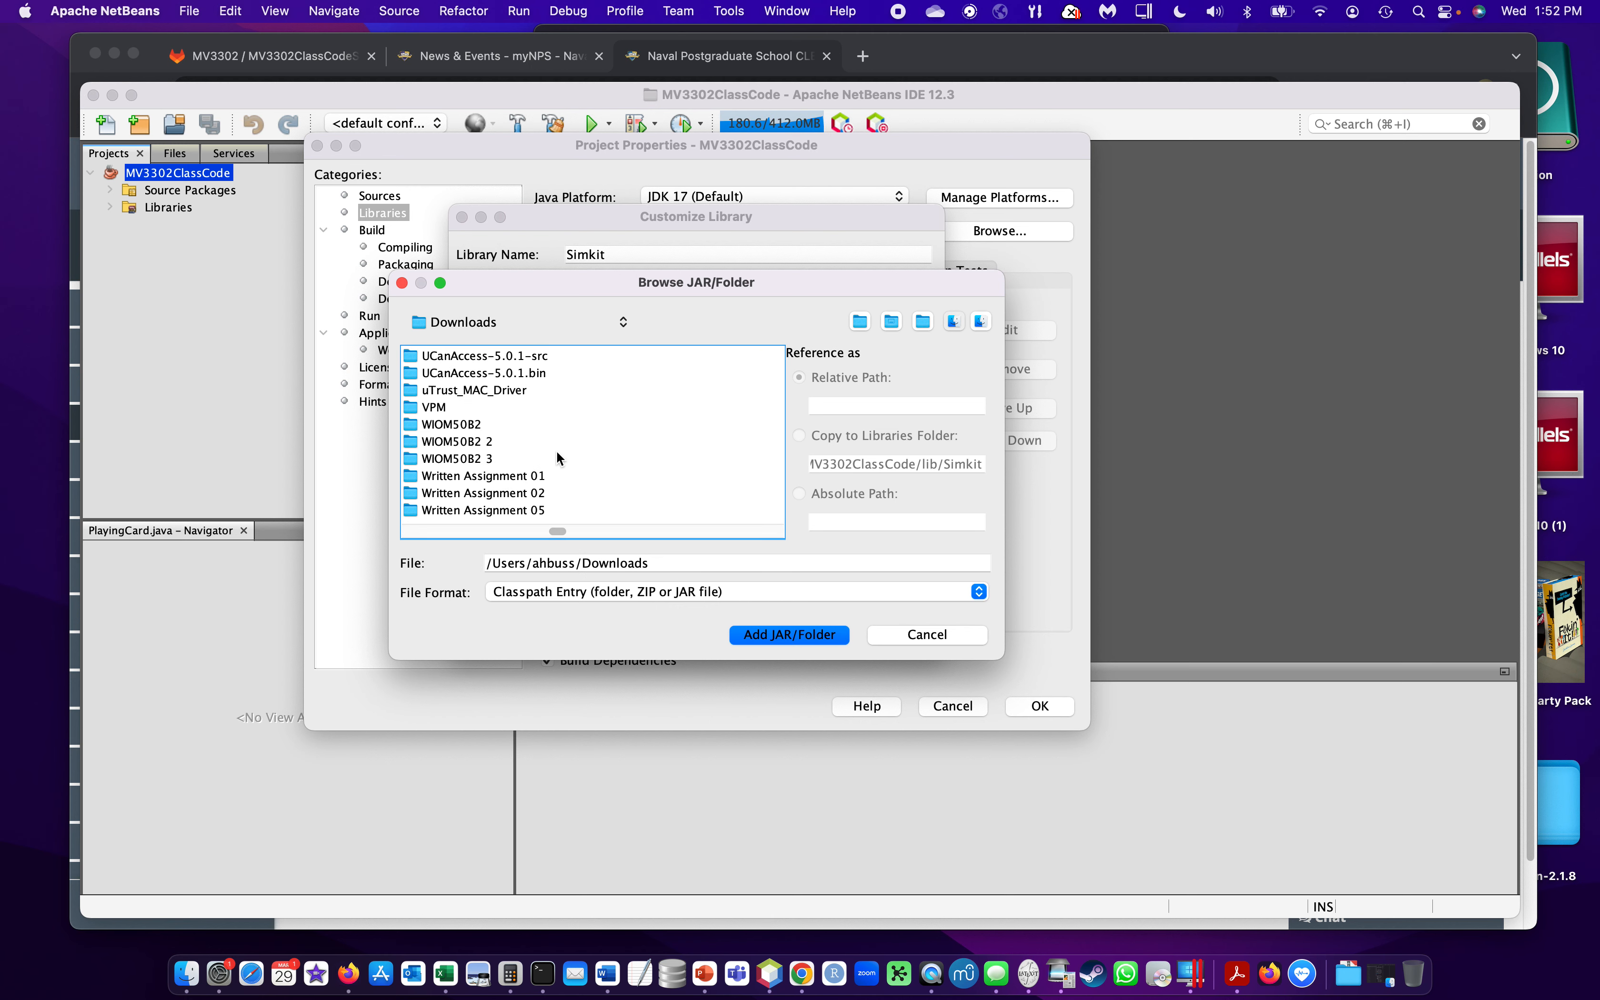
scroll(557, 453, "right", 4)
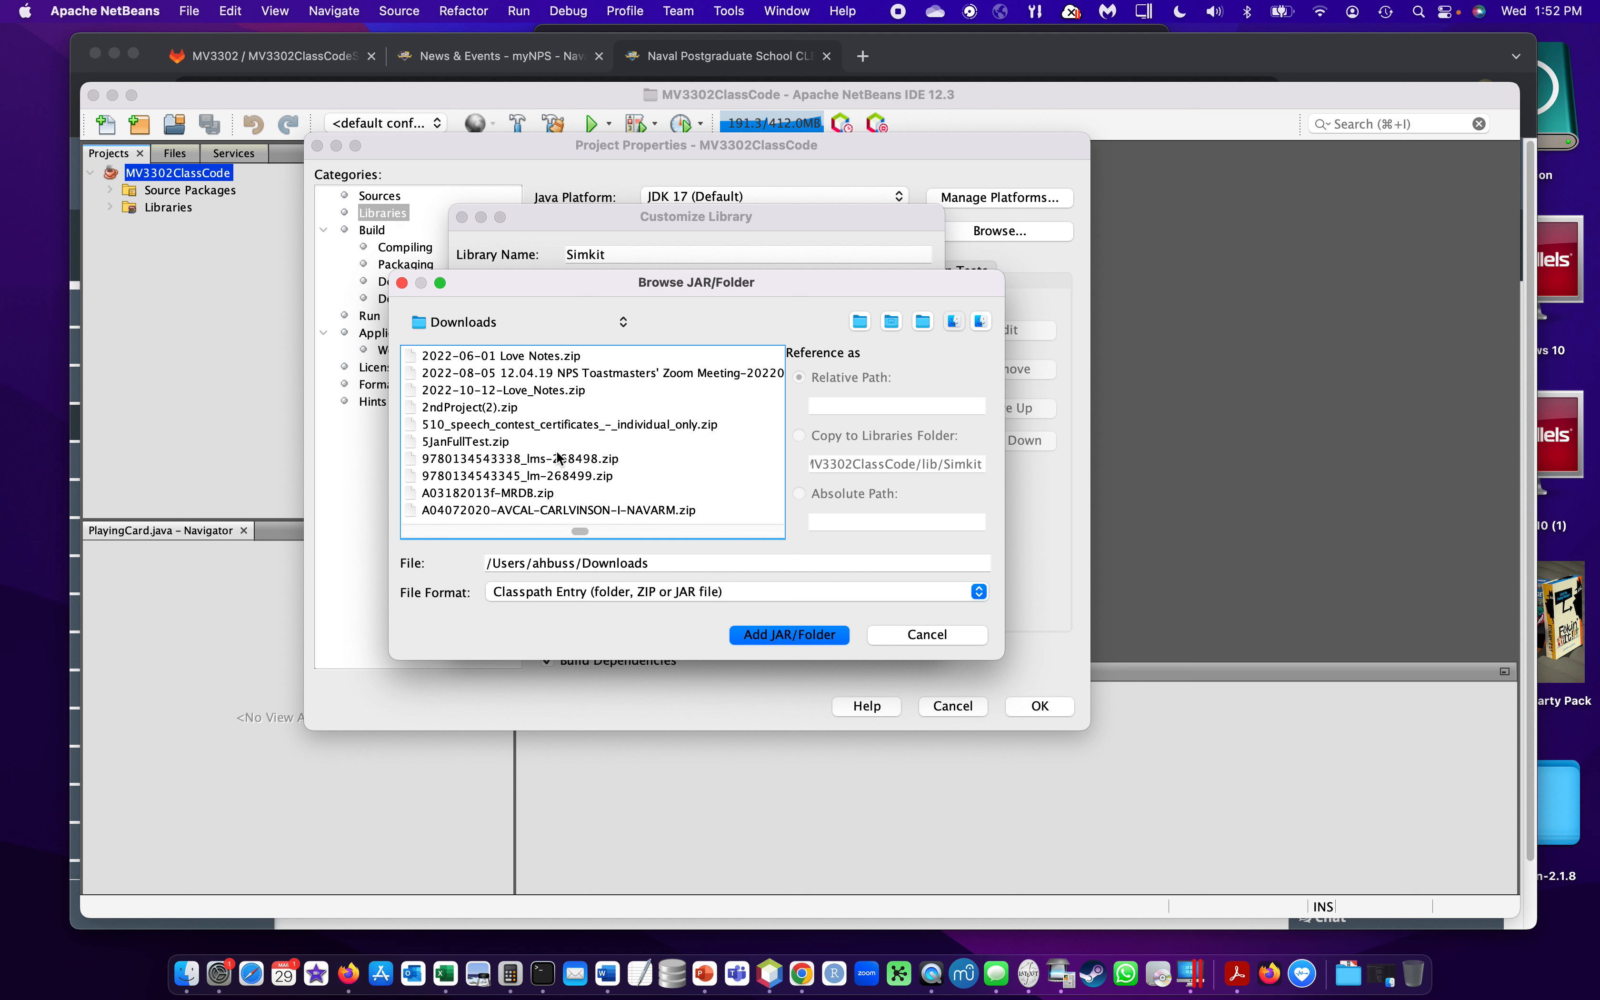
scroll(557, 456, "right", 8)
scroll(557, 457, "right", 6)
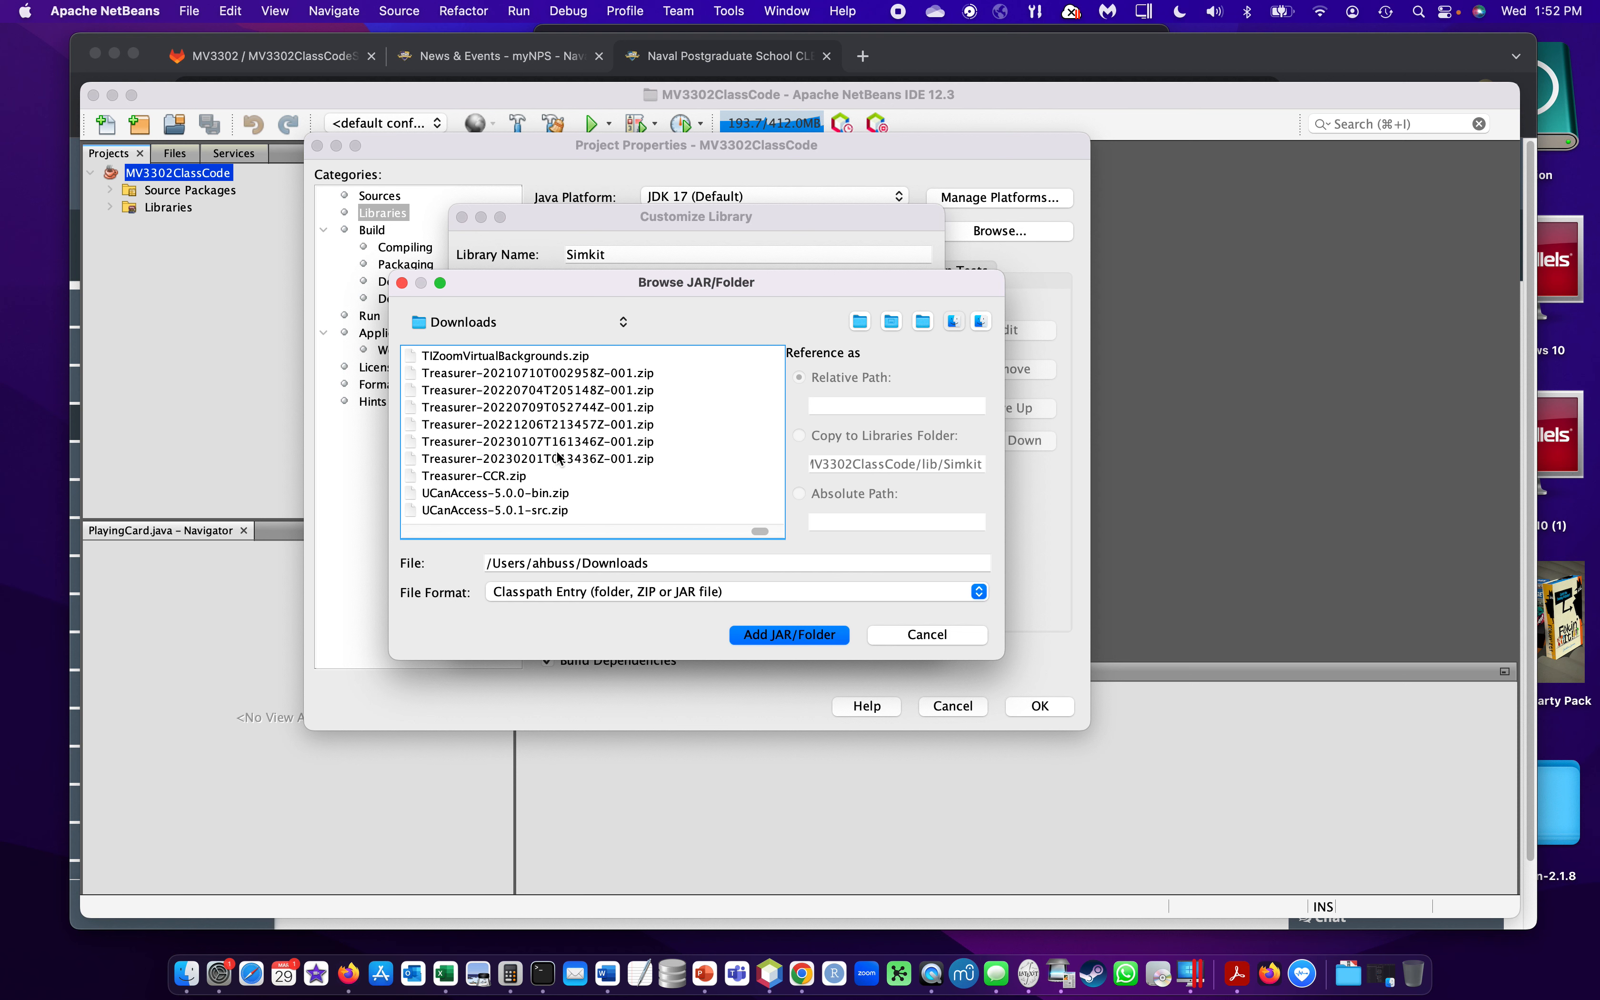
scroll(557, 456, "left", 4)
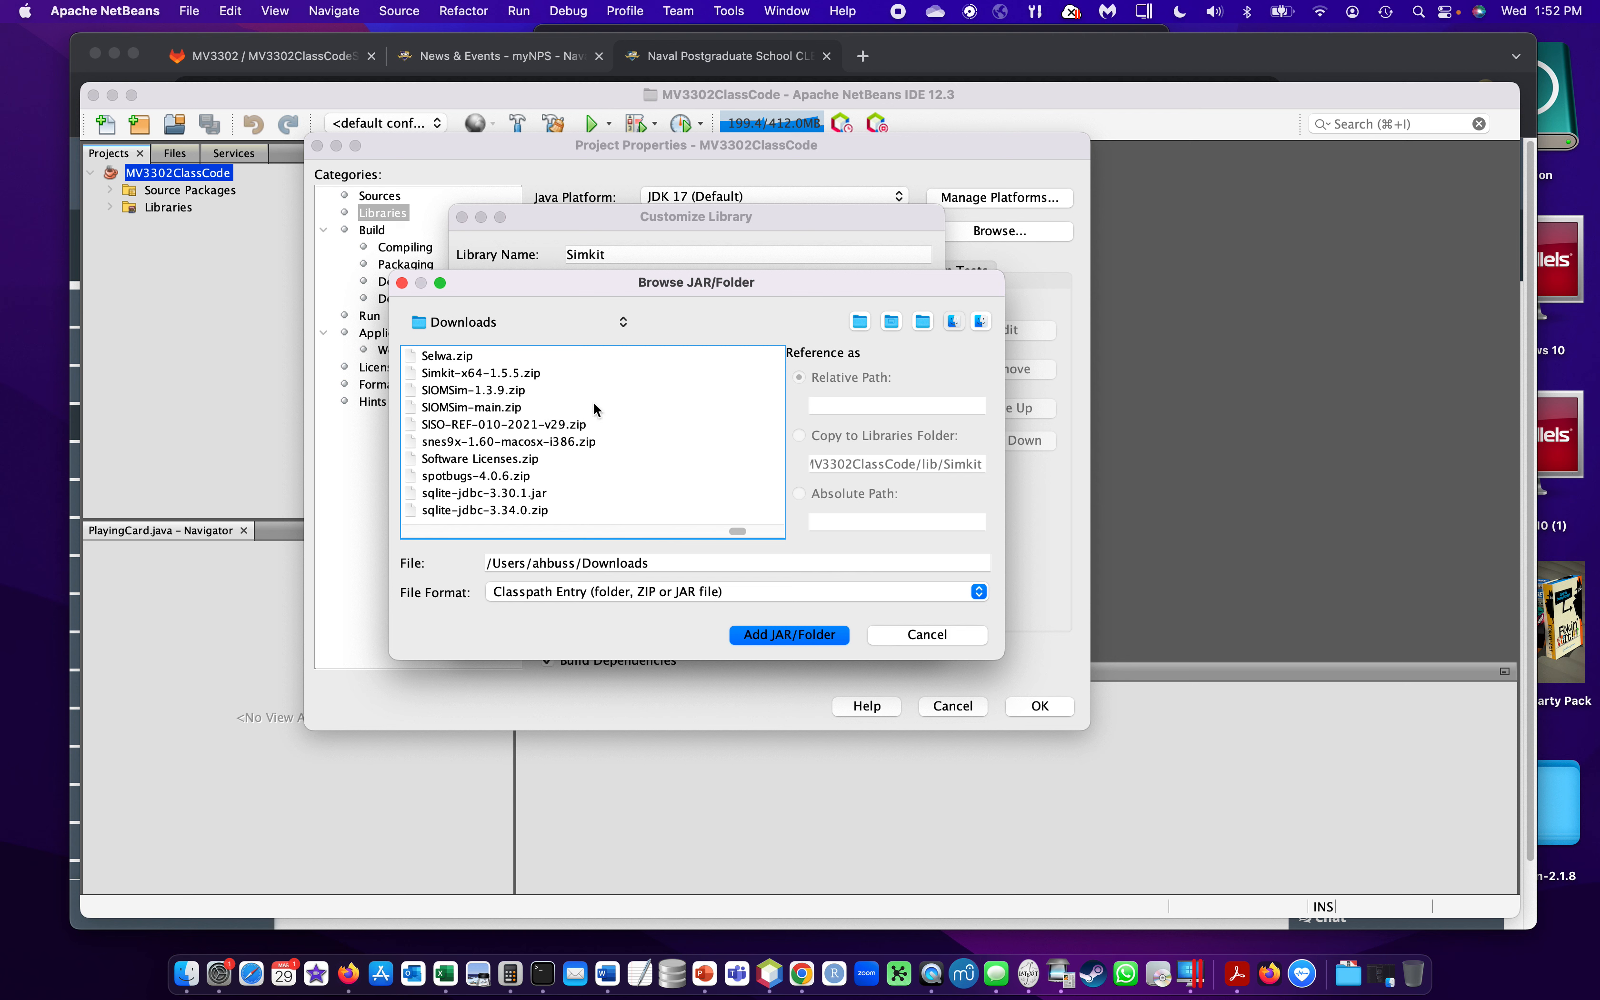
left_click(514, 377)
scroll(608, 429, "left", 3)
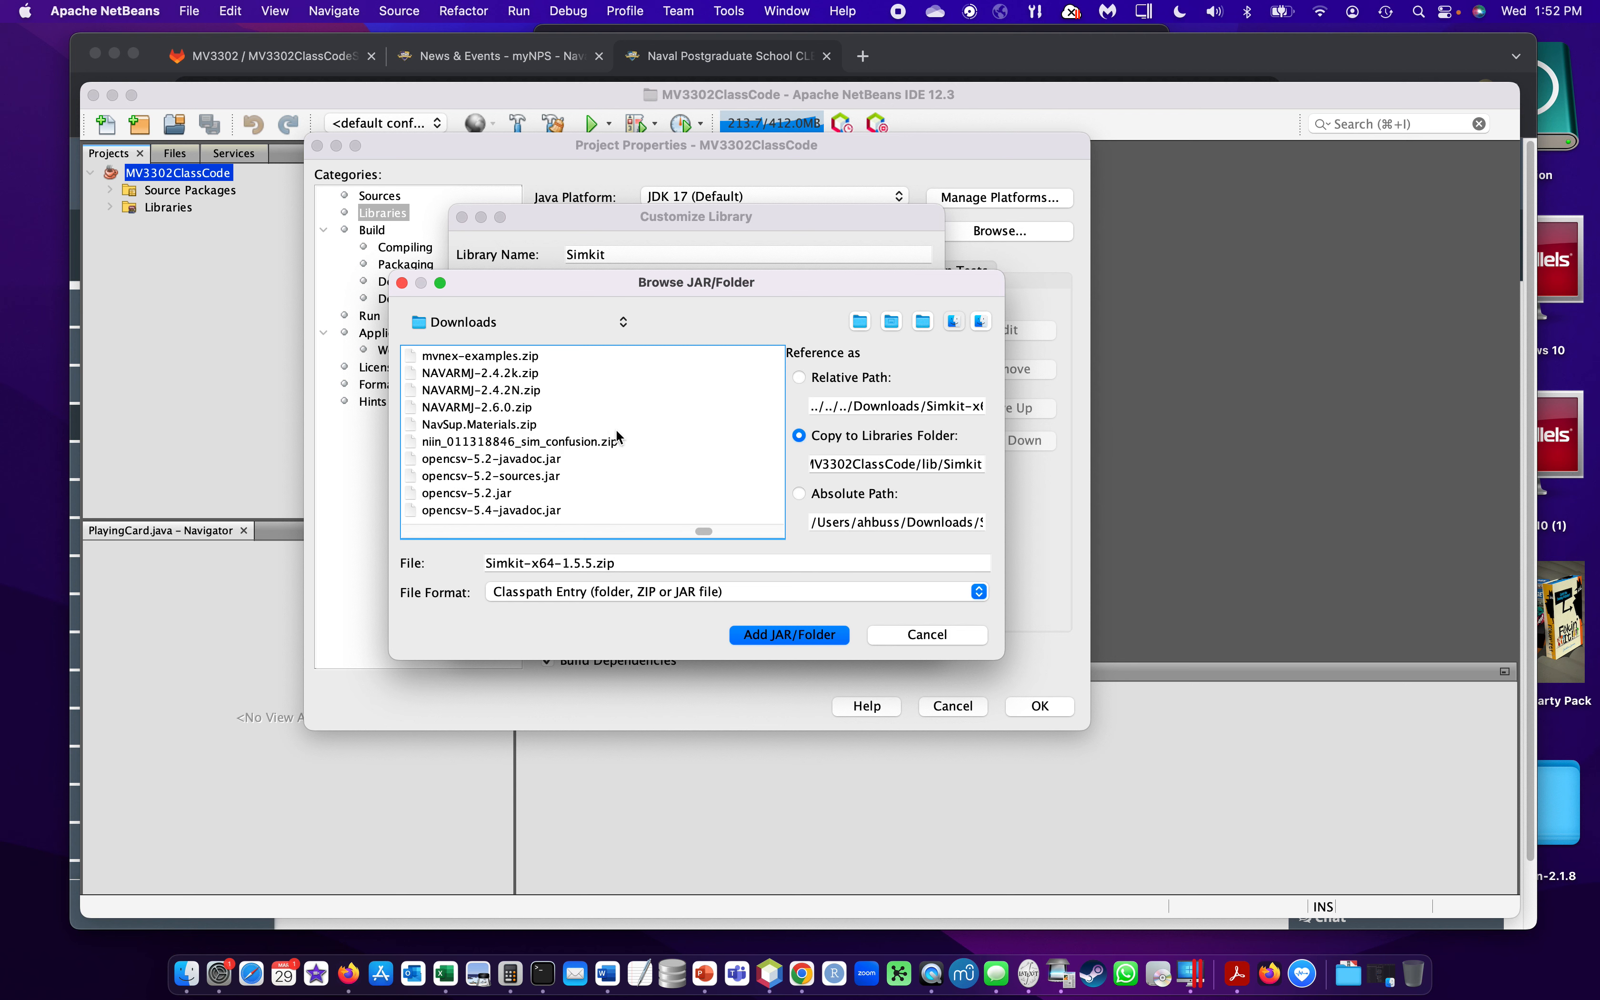
scroll(615, 431, "left", 4)
scroll(618, 430, "right", 5)
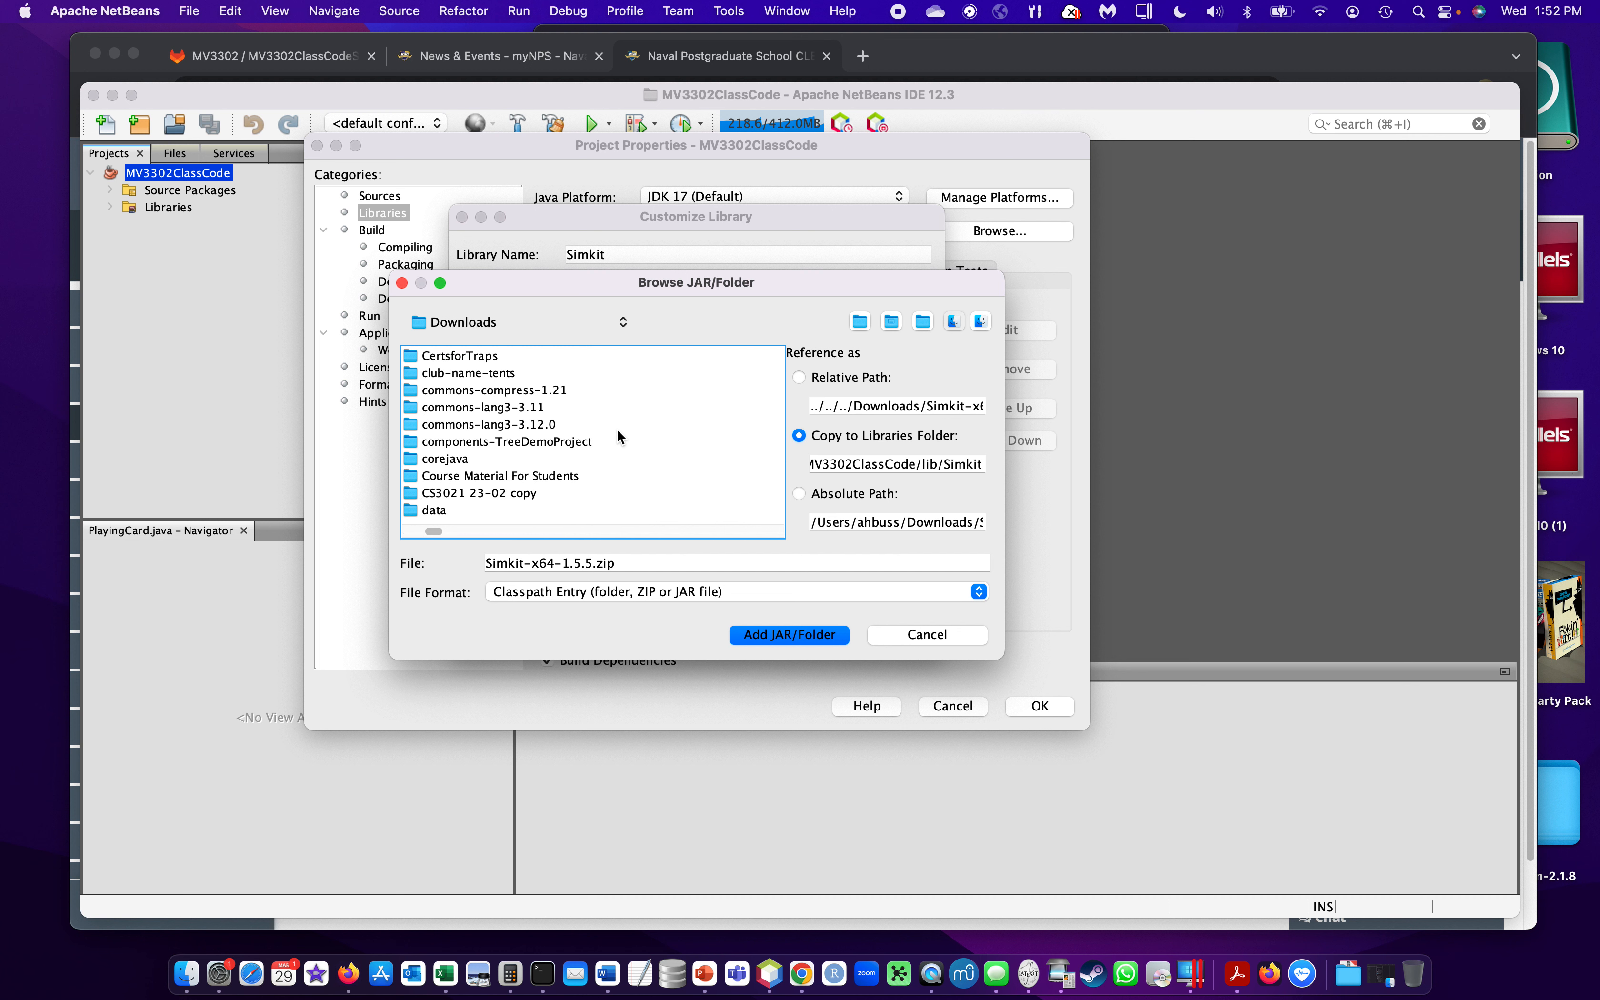
scroll(618, 430, "right", 3)
scroll(617, 430, "right", 6)
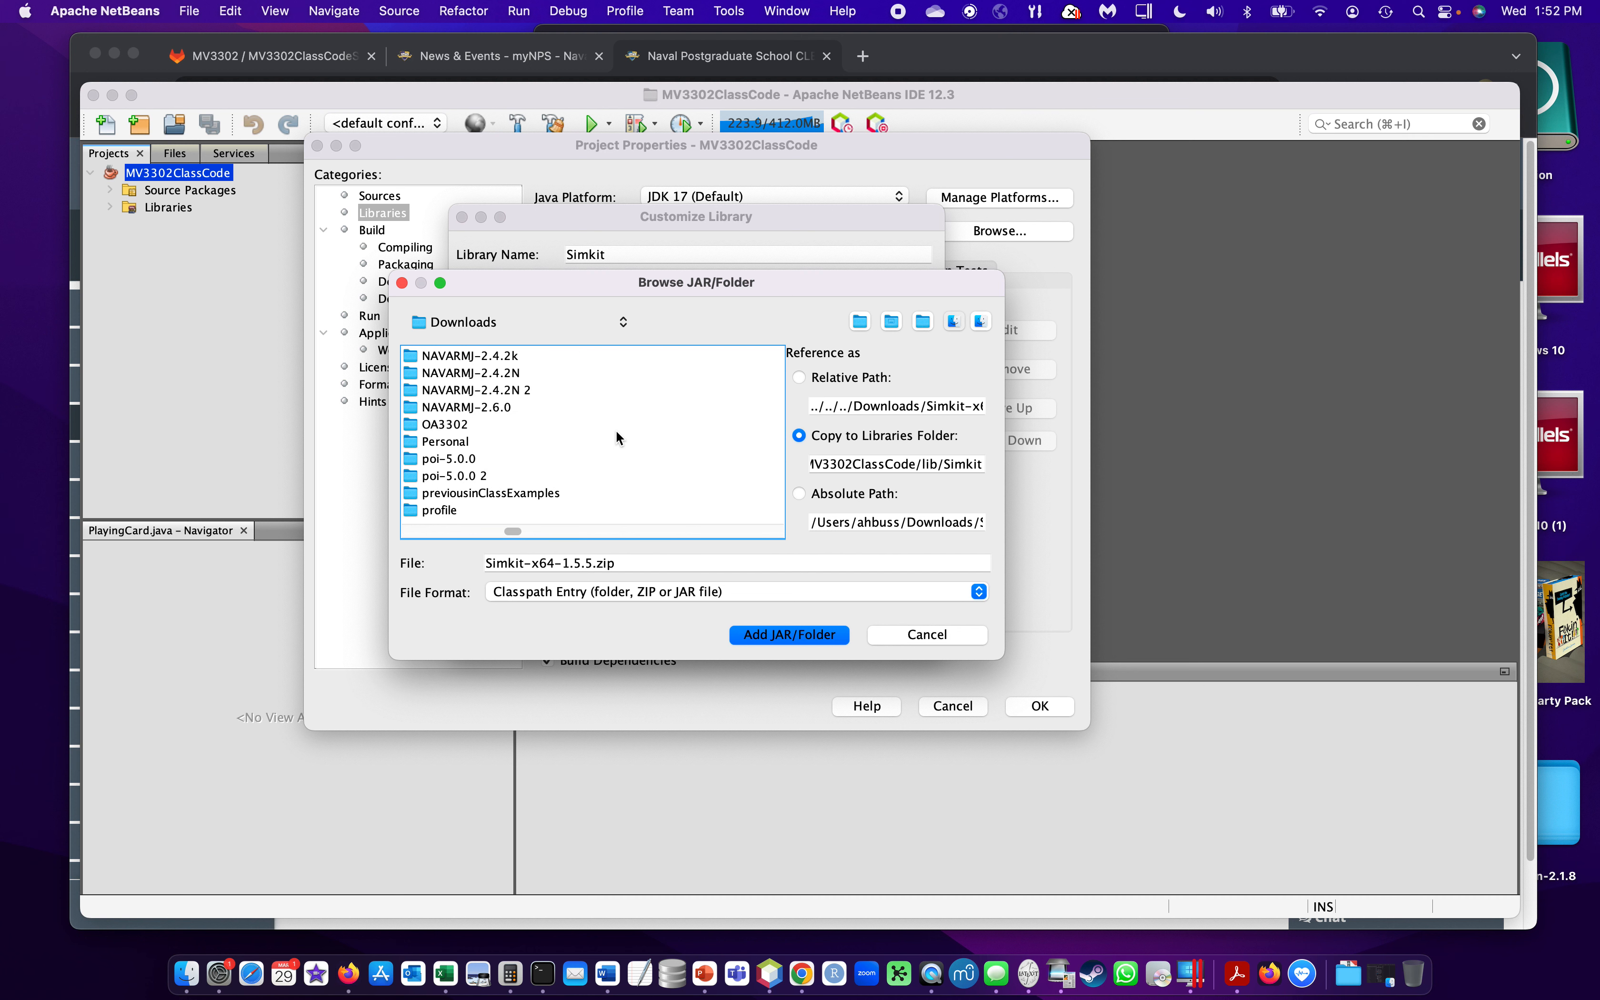
scroll(615, 431, "left", 2)
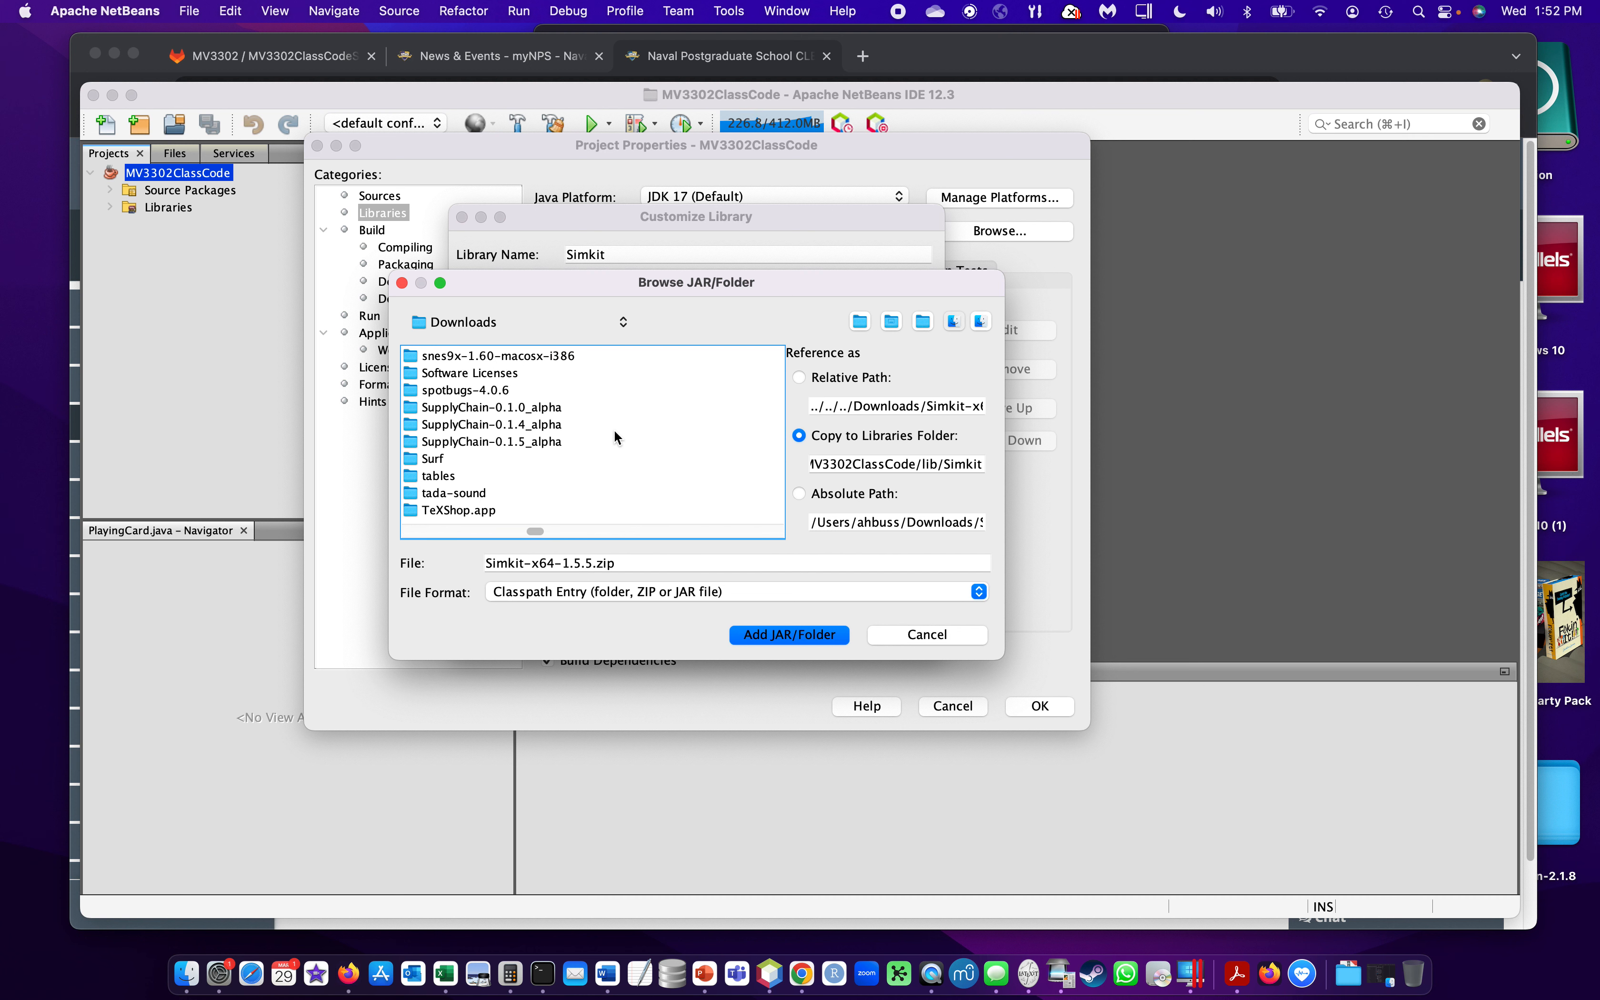
scroll(615, 431, "left", 3)
scroll(613, 428, "right", 1)
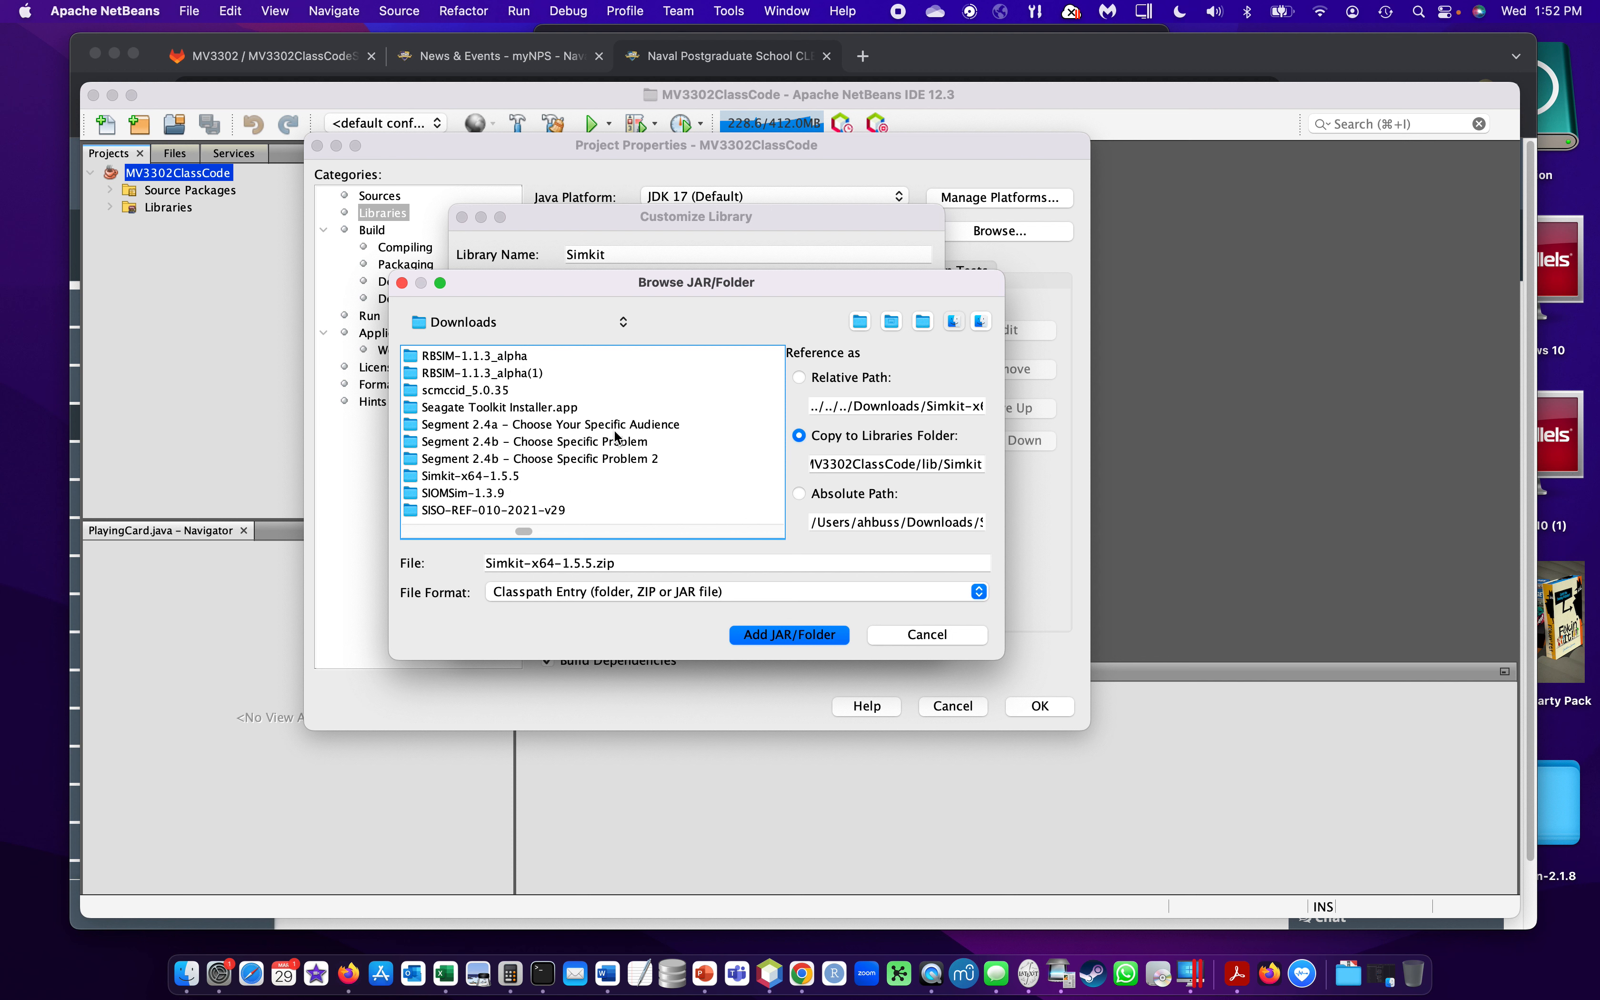
left_click(506, 478)
double_click(506, 477)
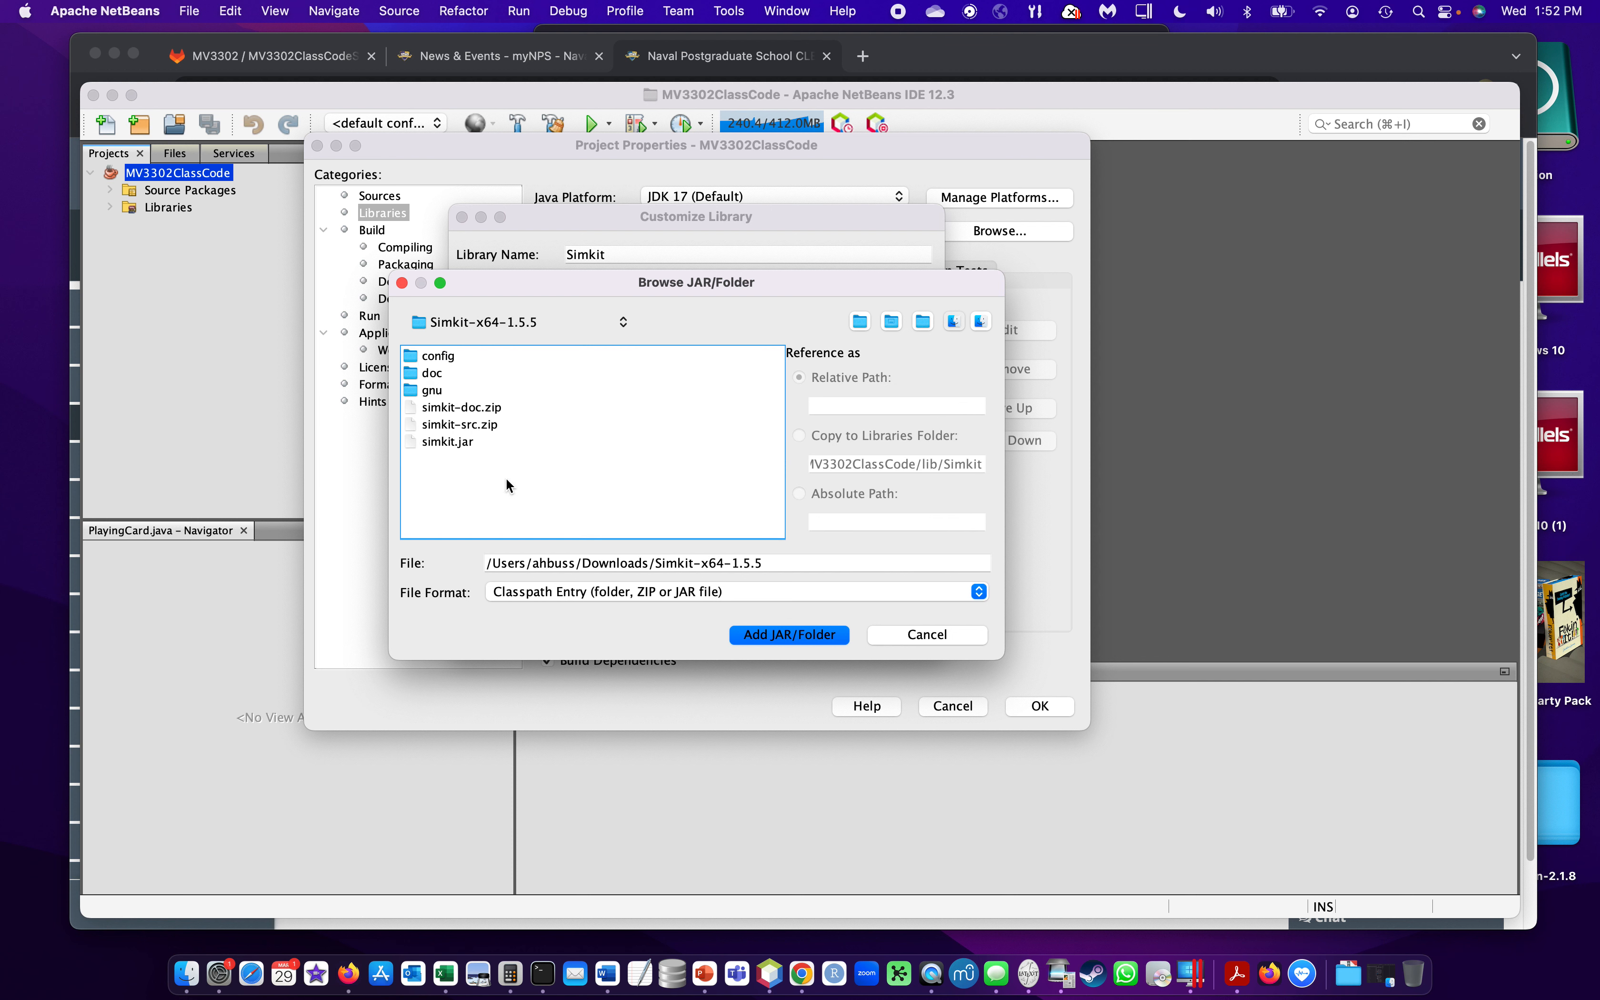
- Add simkit.jar to the library classpath, copied to the libraries folder, and agree to create the lib/Simkit folder
left_click(445, 444)
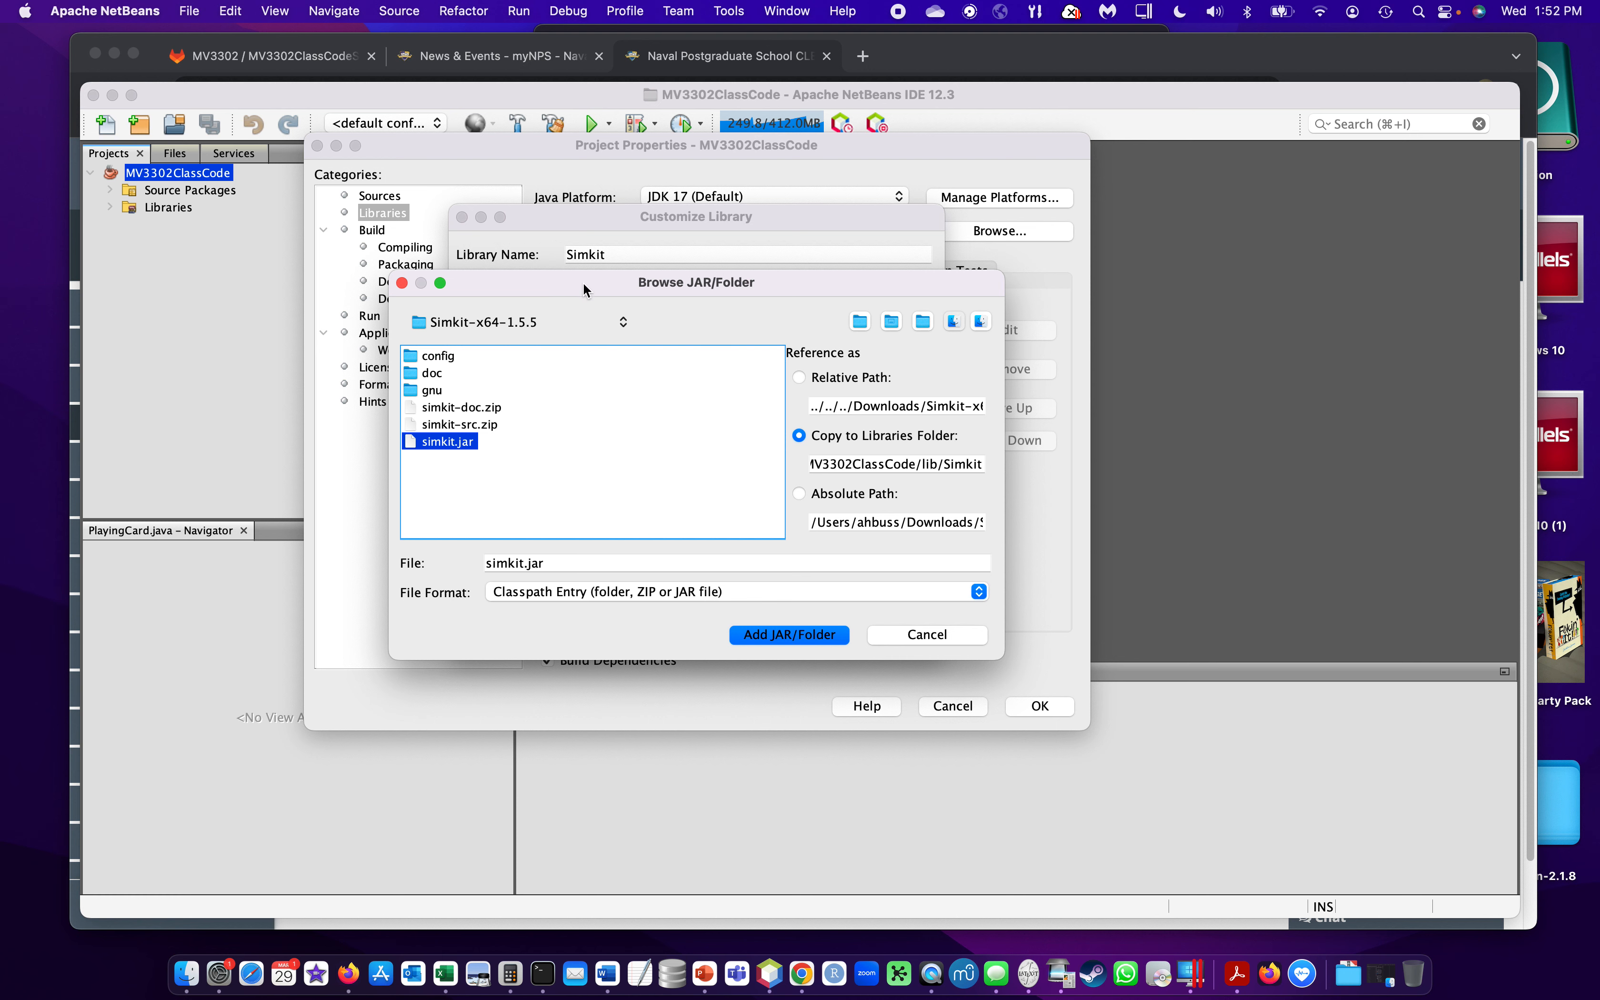
left_click_drag(583, 283, 987, 439)
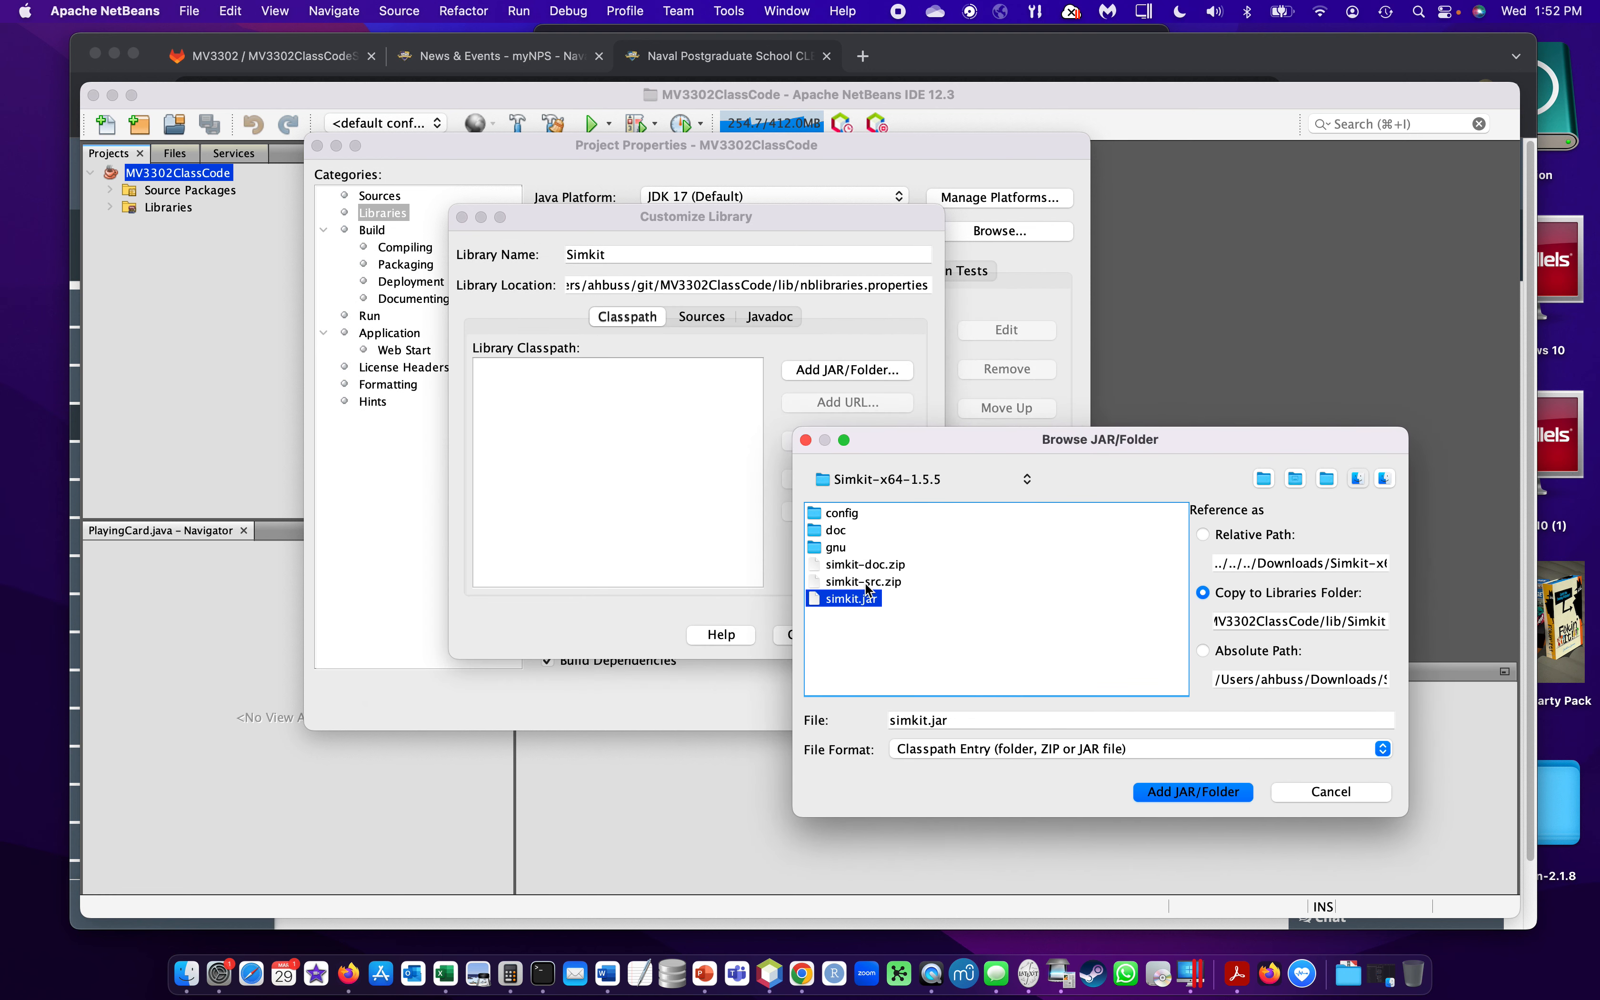
left_click(1213, 795)
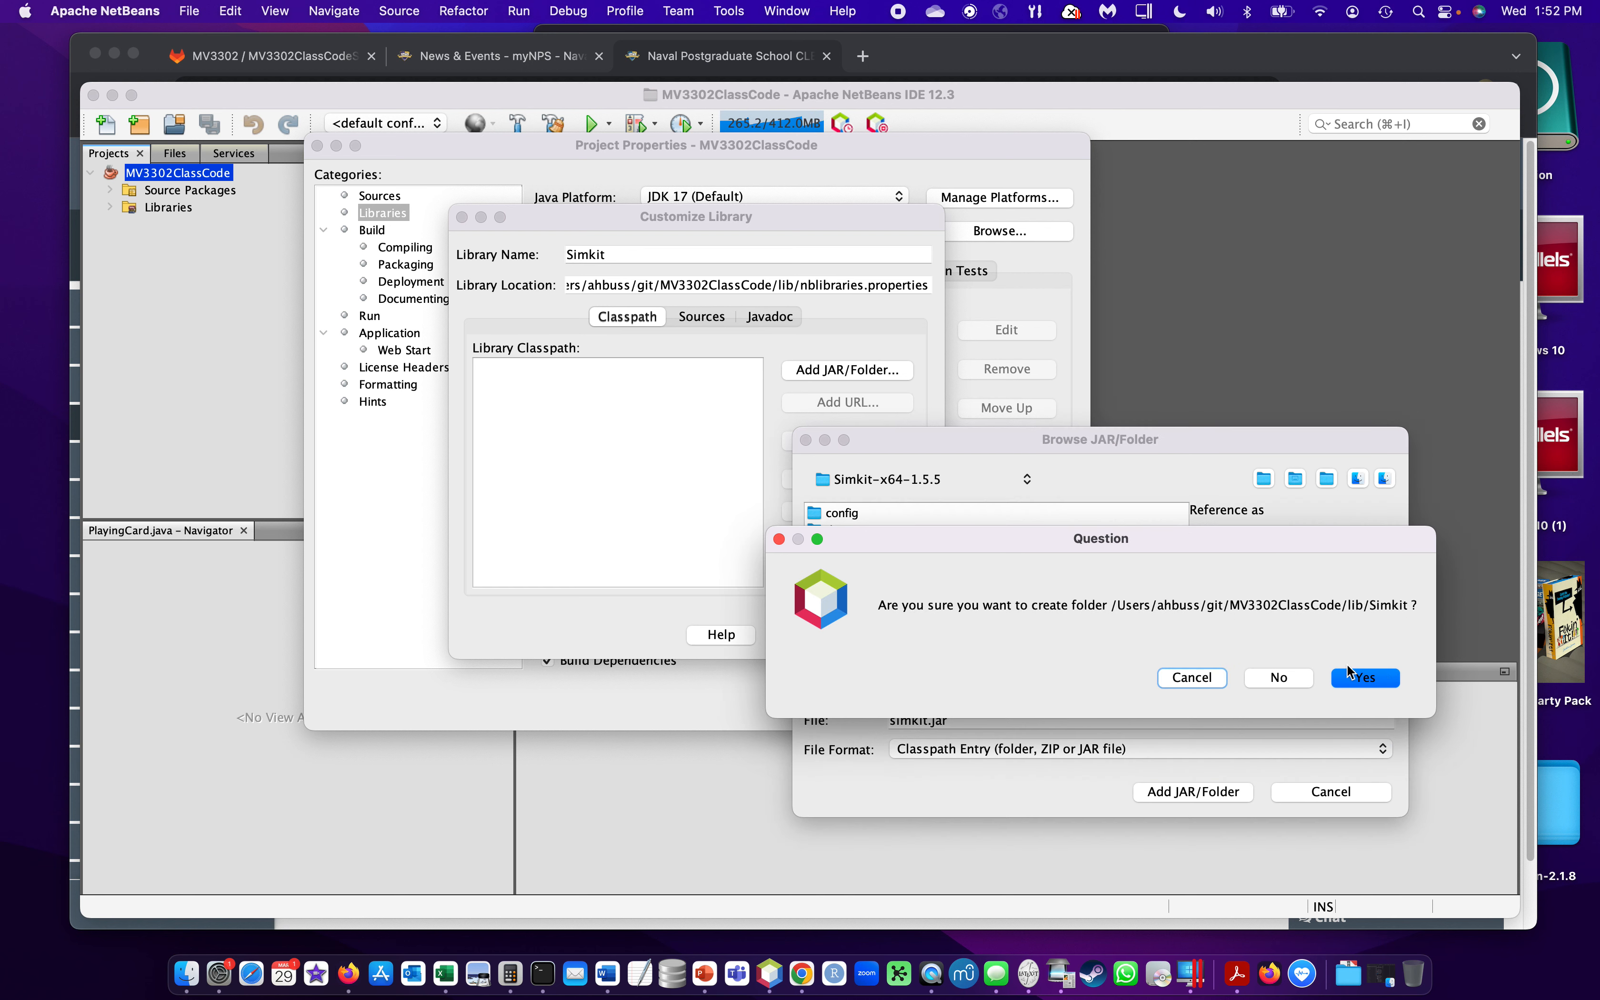
left_click(1366, 679)
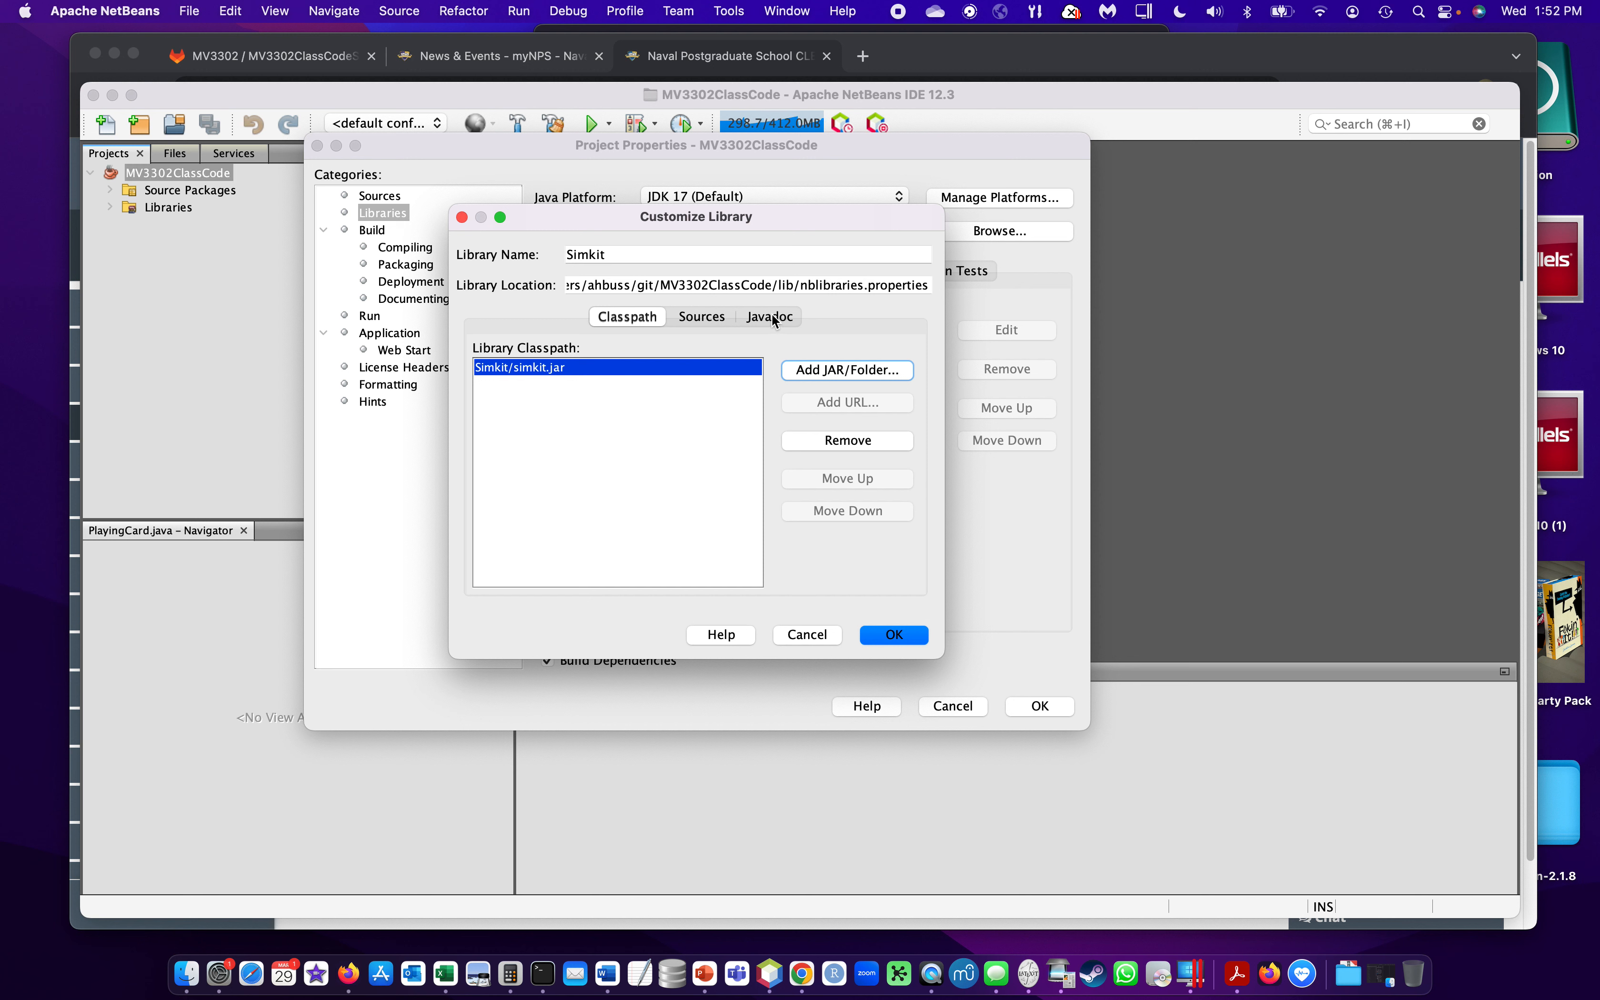
- Add simkit-src.zip from the Simkit-x64-1.5.5 folder to the Simkit library's sources
left_click(707, 318)
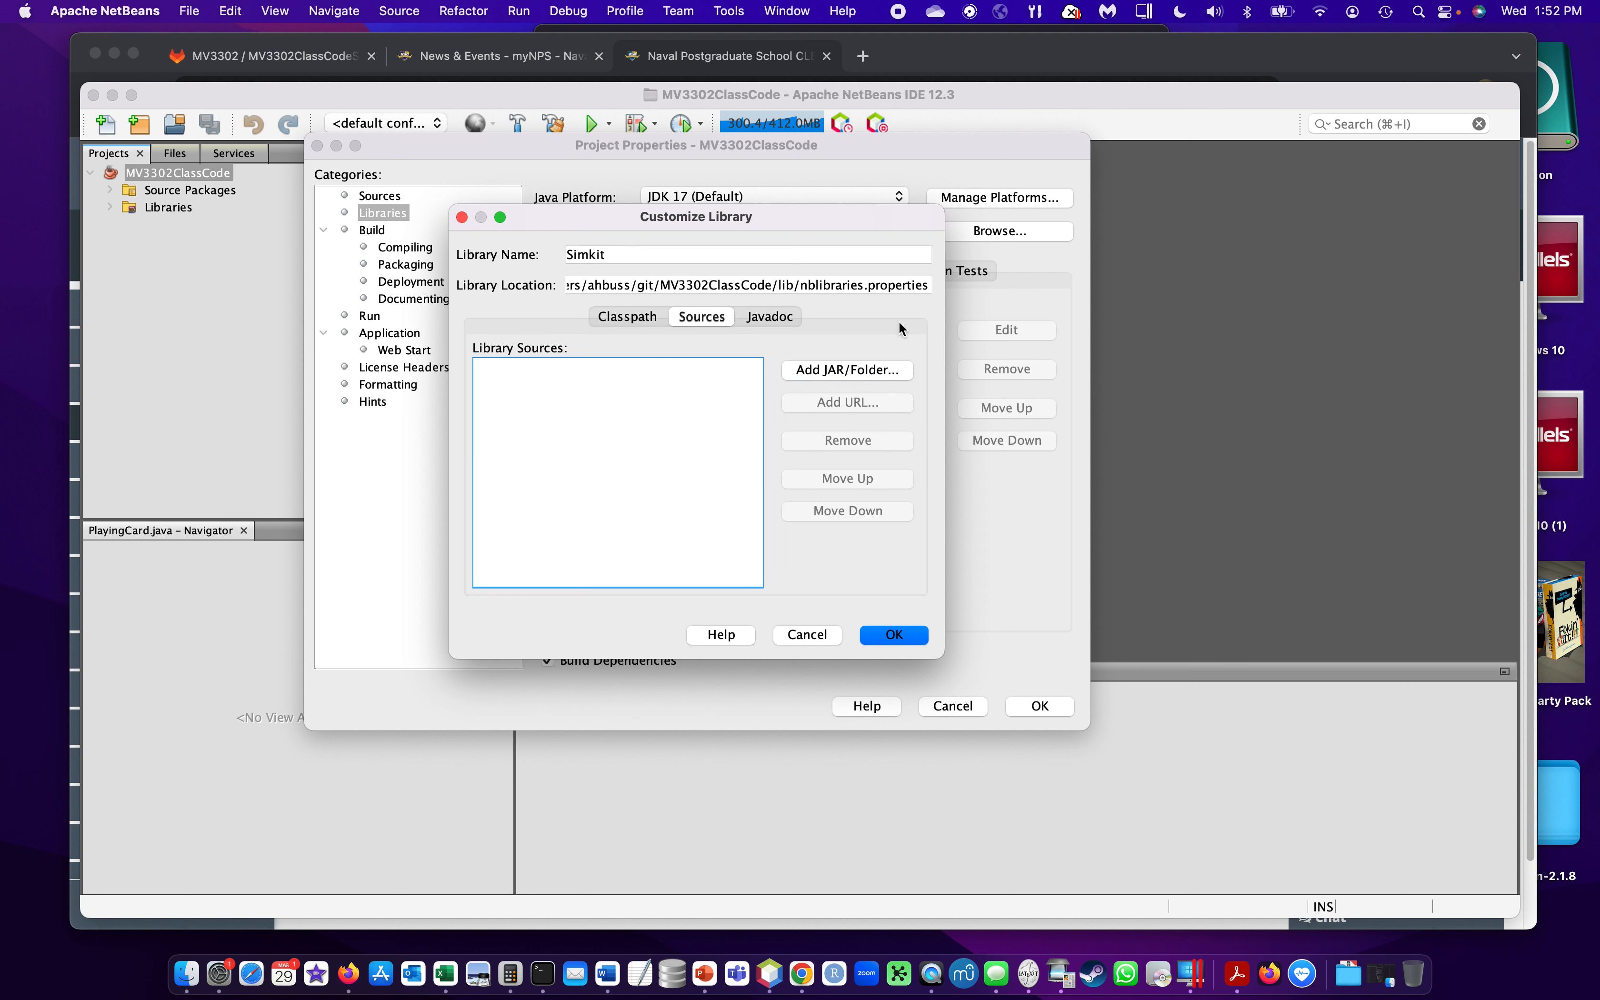
left_click(851, 370)
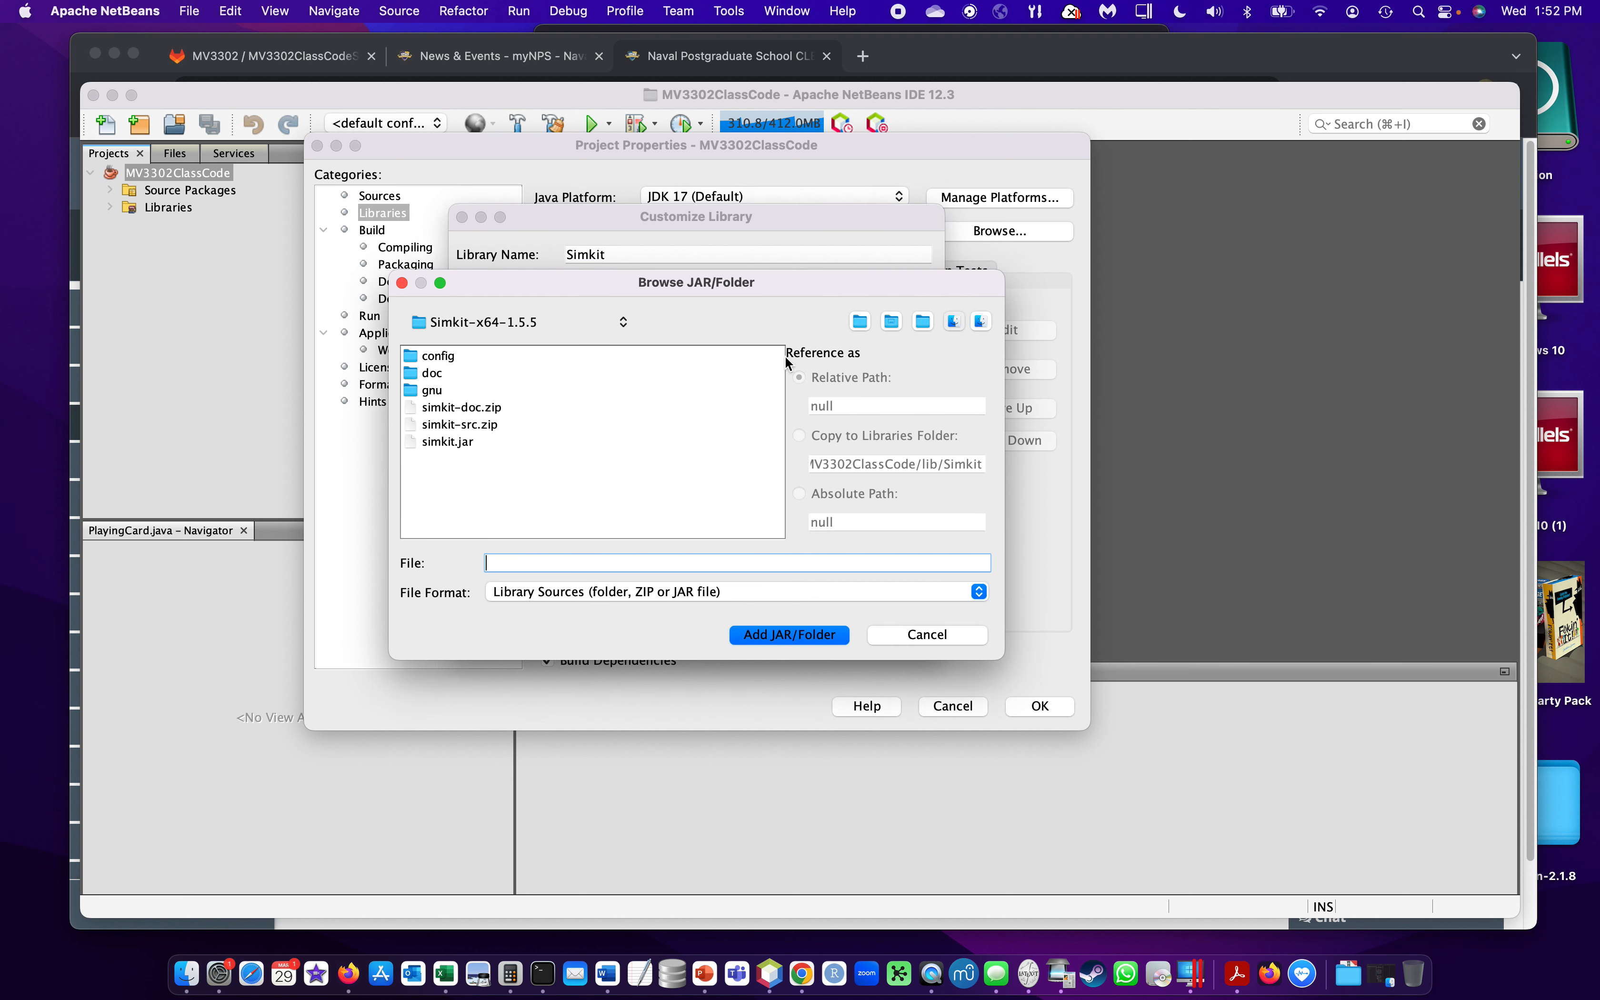
left_click(463, 425)
left_click(814, 636)
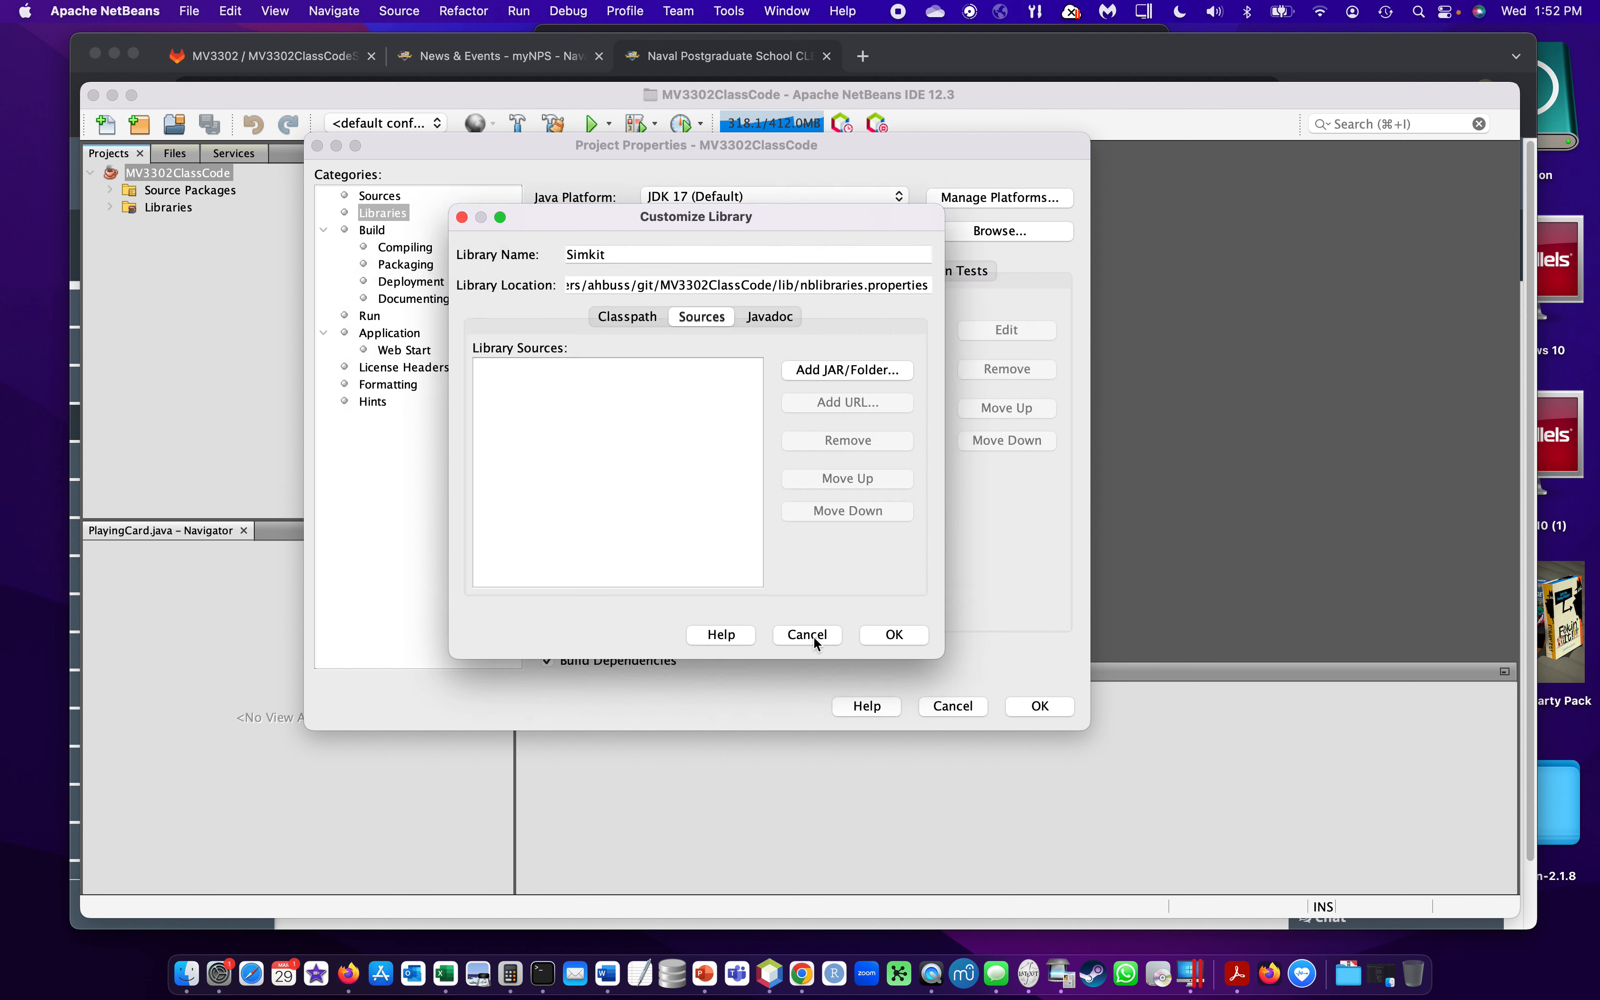
- Add simkit-doc.zip as the Simkit library's Javadoc, copied to the libraries folder
left_click(797, 317)
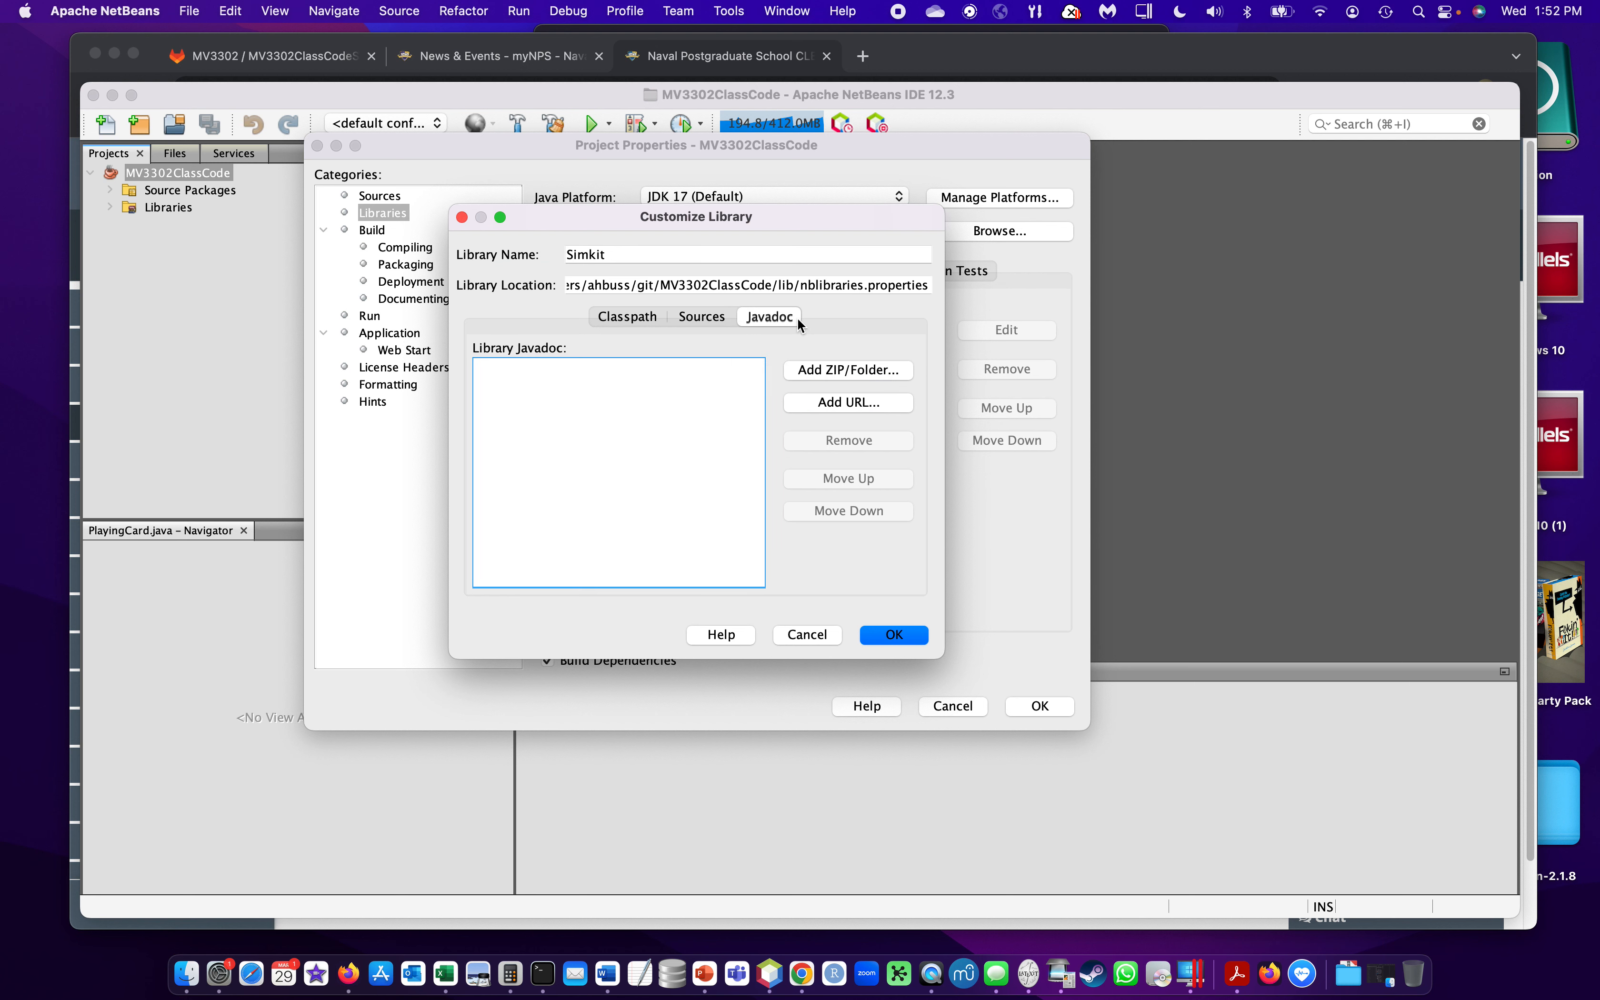
left_click(868, 370)
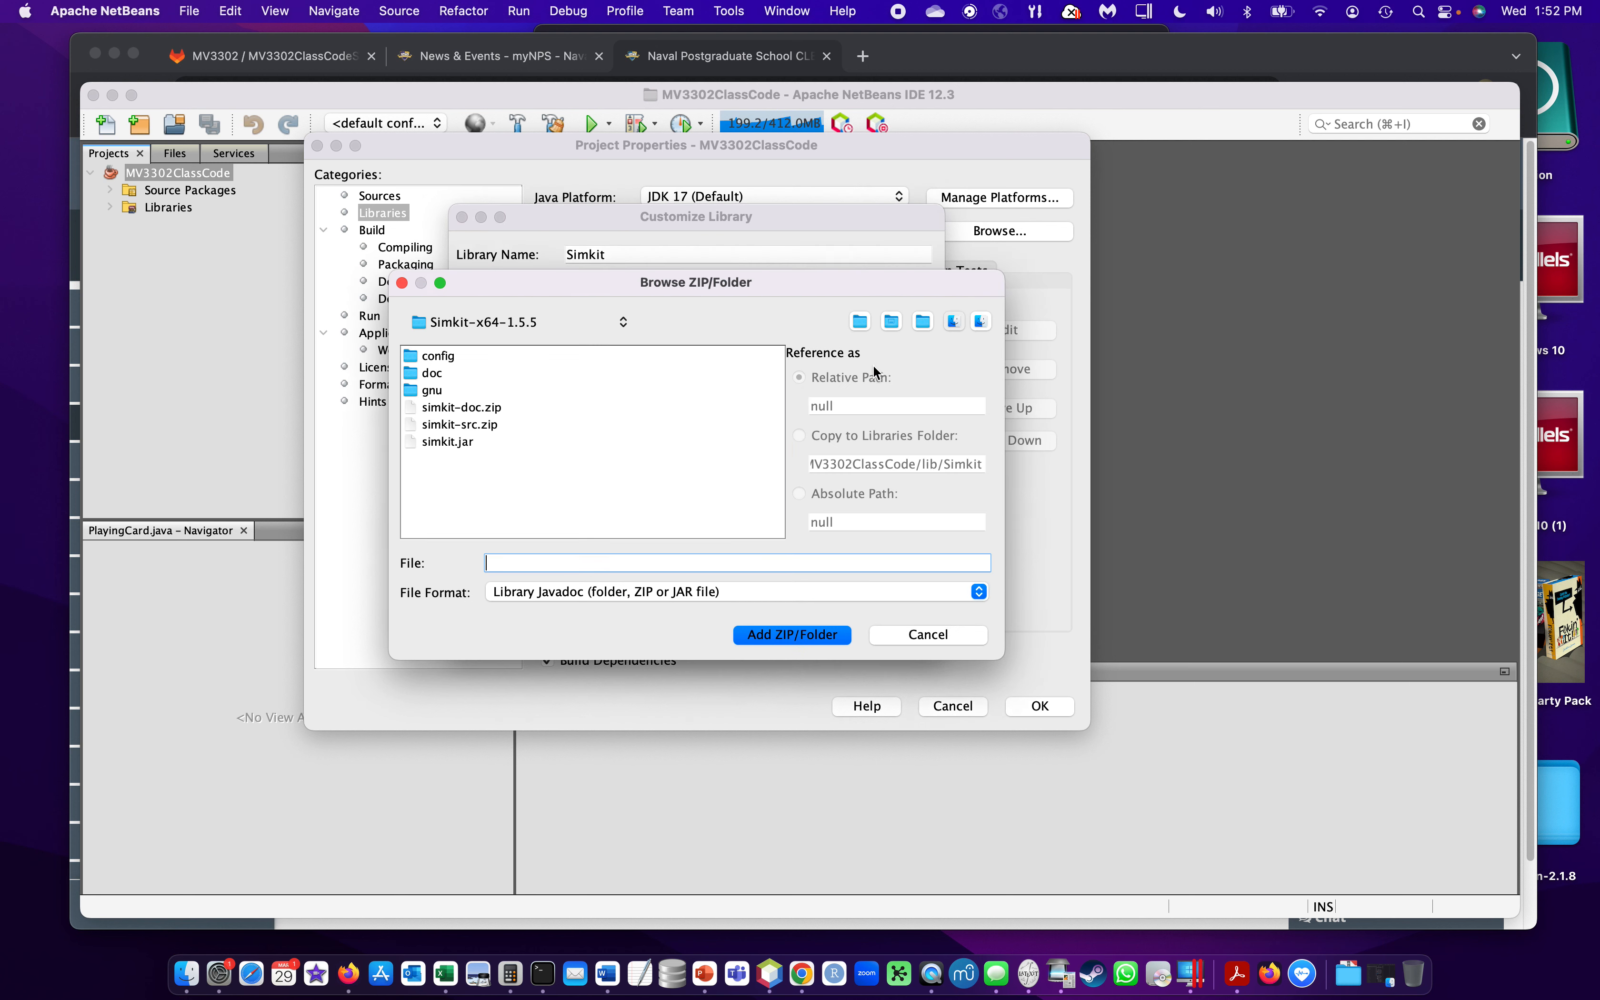
left_click(476, 407)
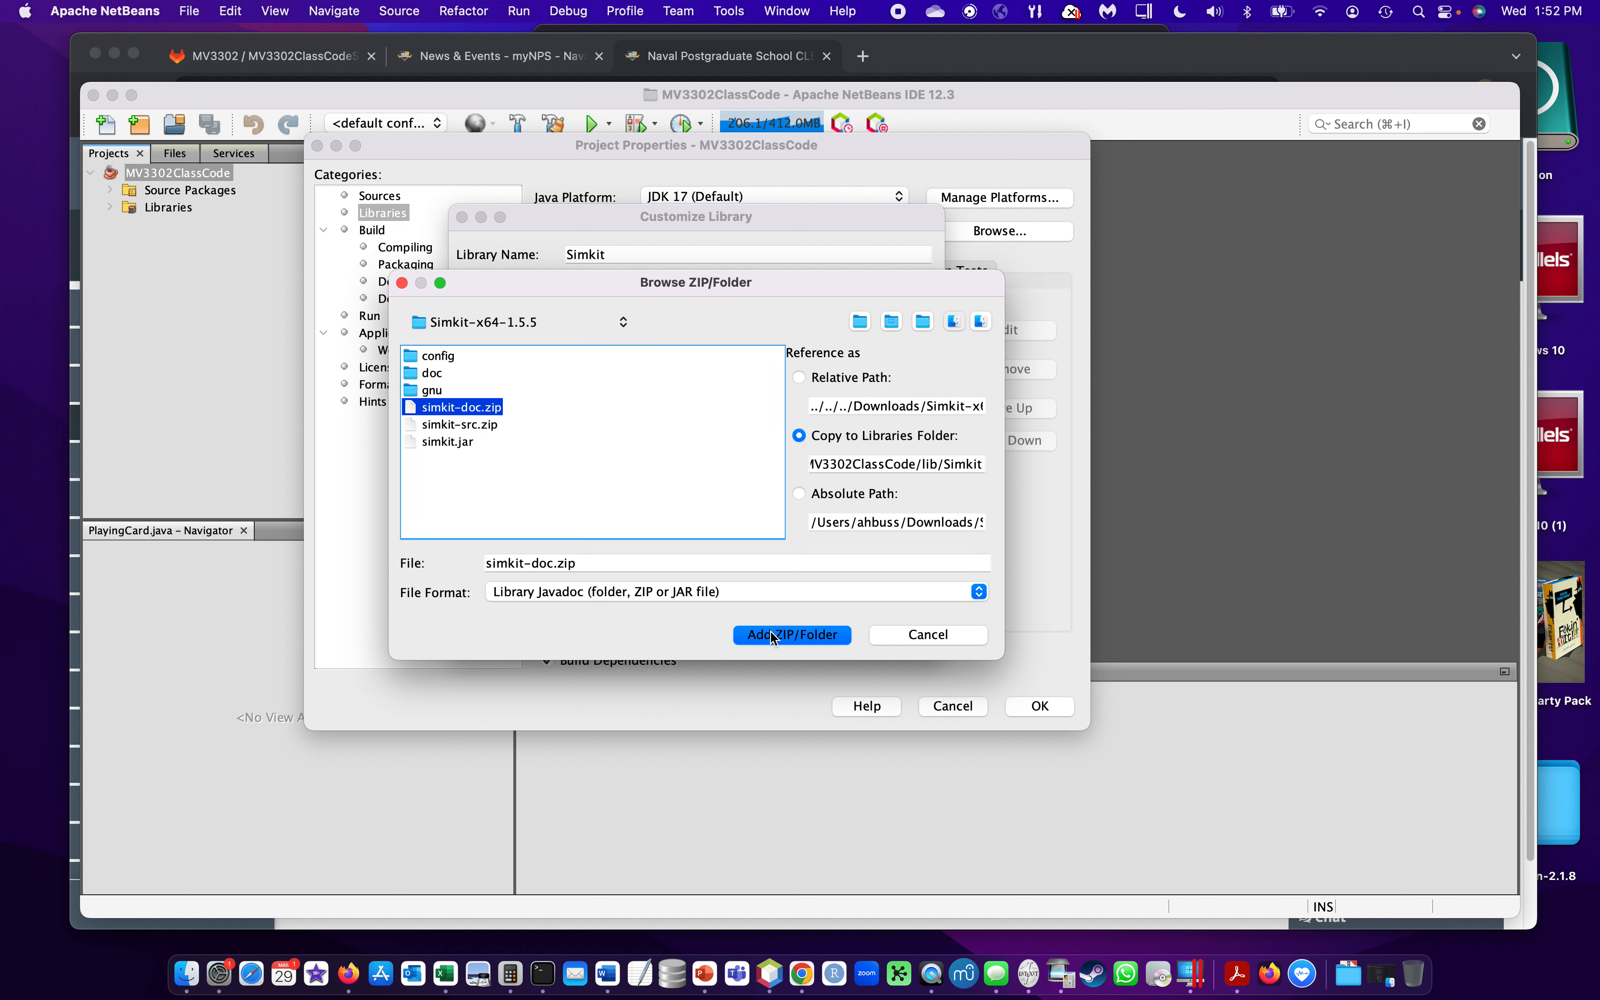
left_click(802, 634)
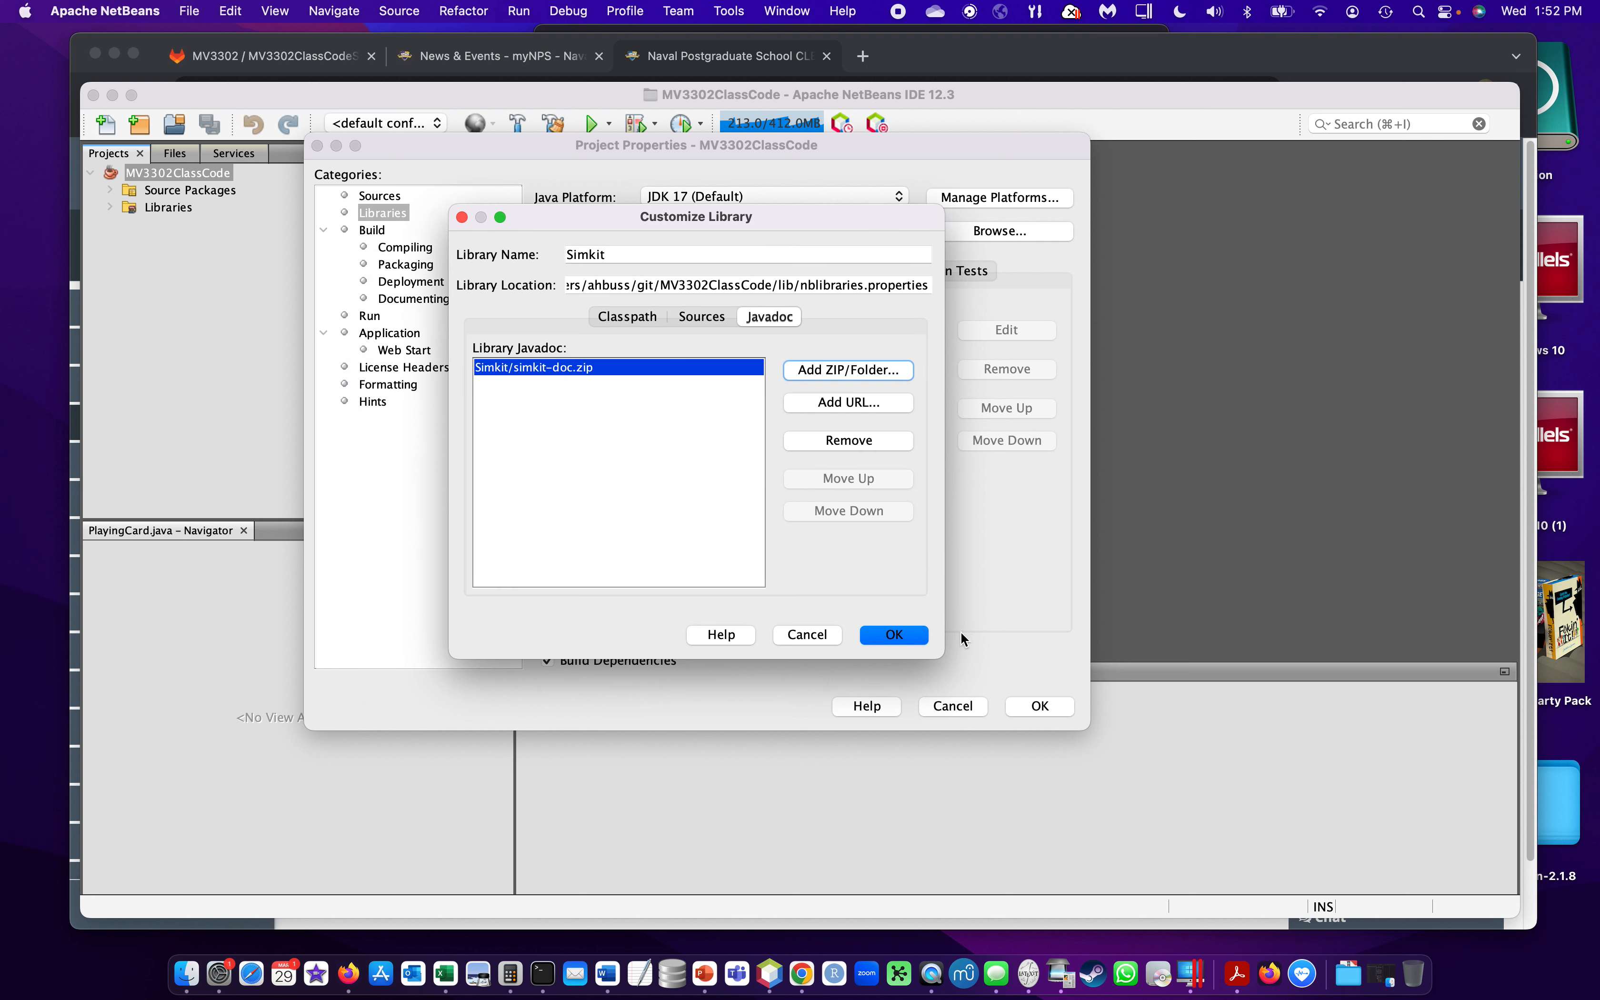
- Add the finished Simkit library to the project's compile-time classpath, apply the project properties, and check the project's Libraries node
left_click(908, 635)
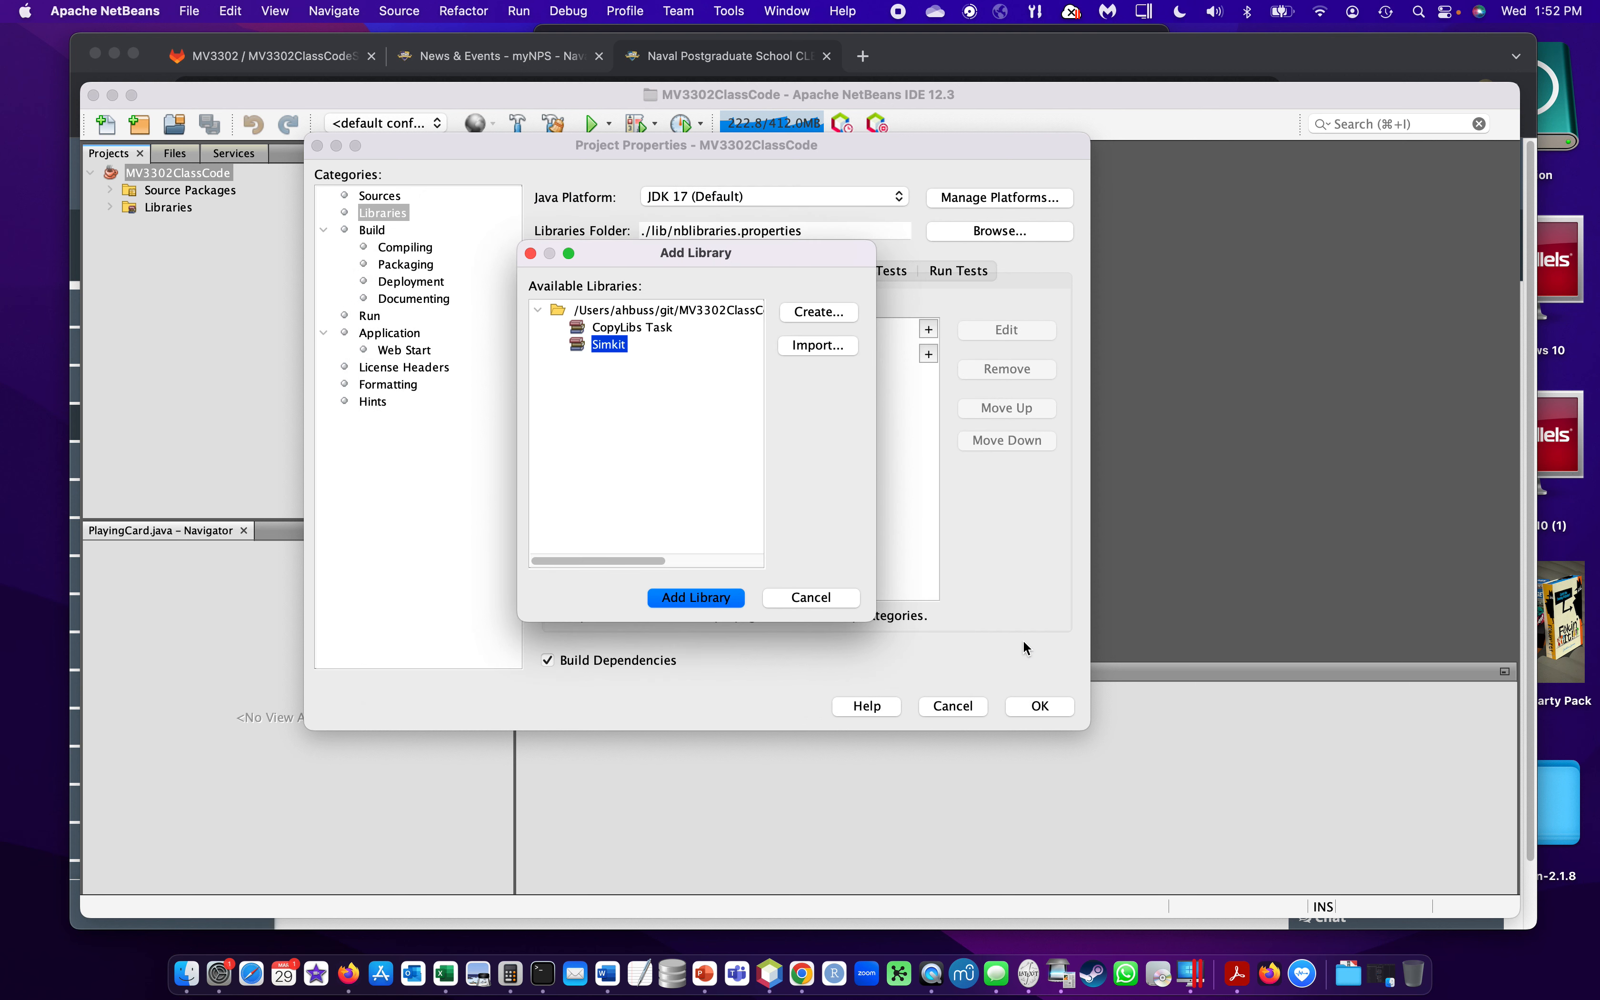
left_click(698, 599)
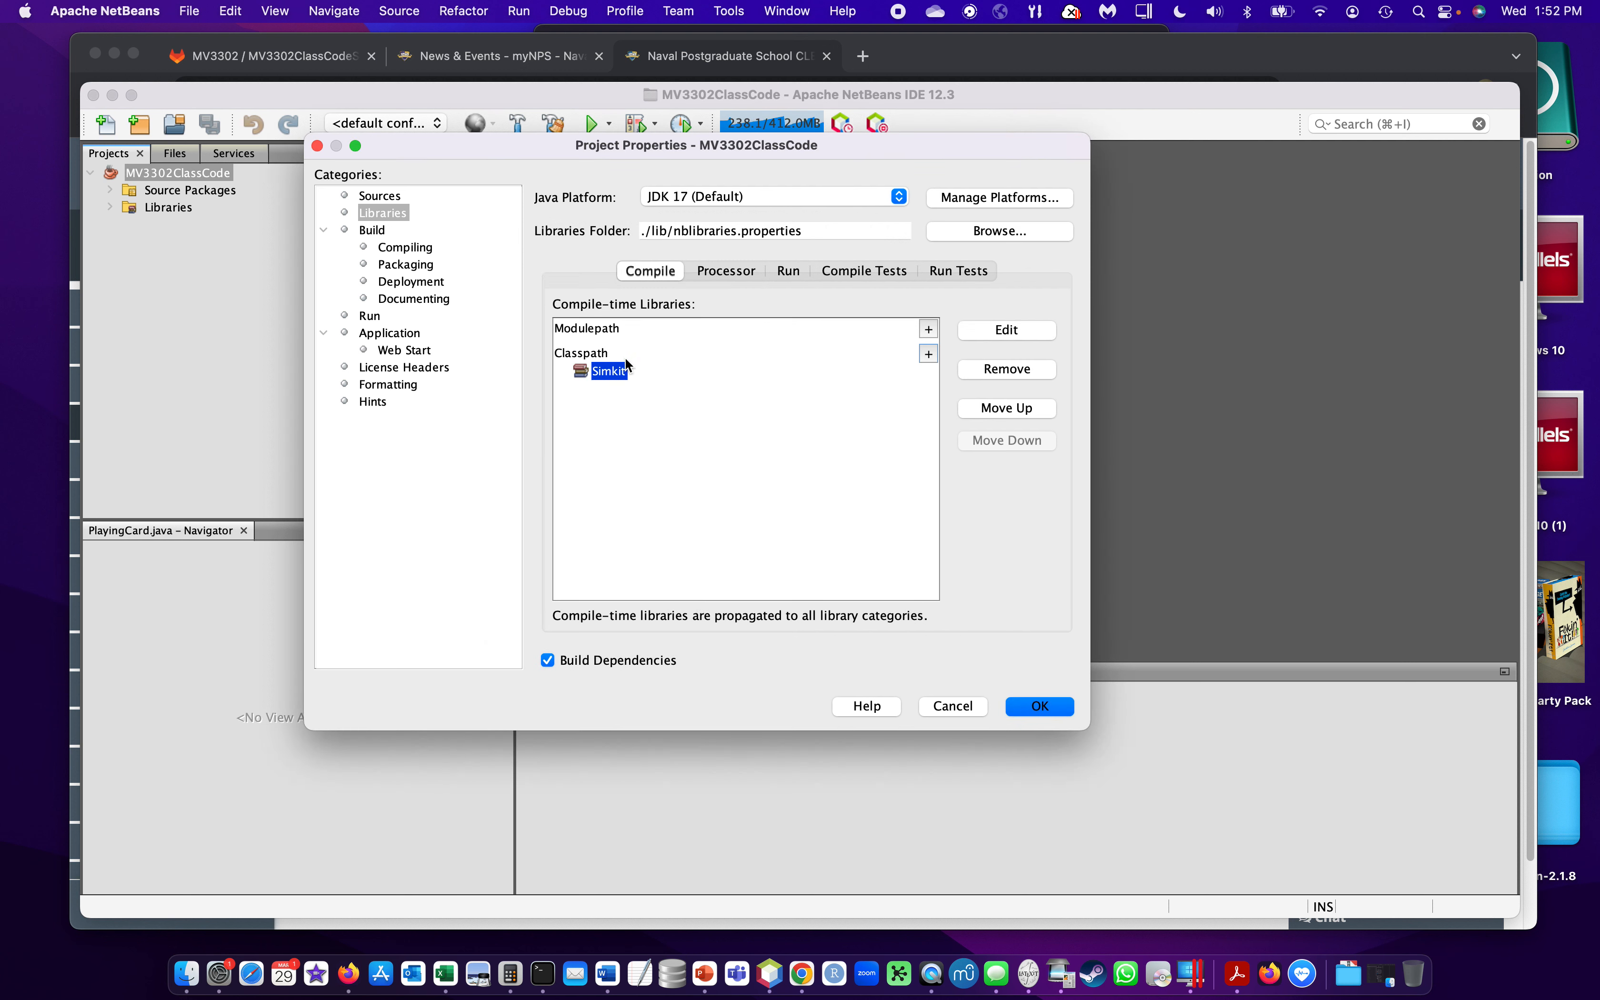
left_click(1050, 711)
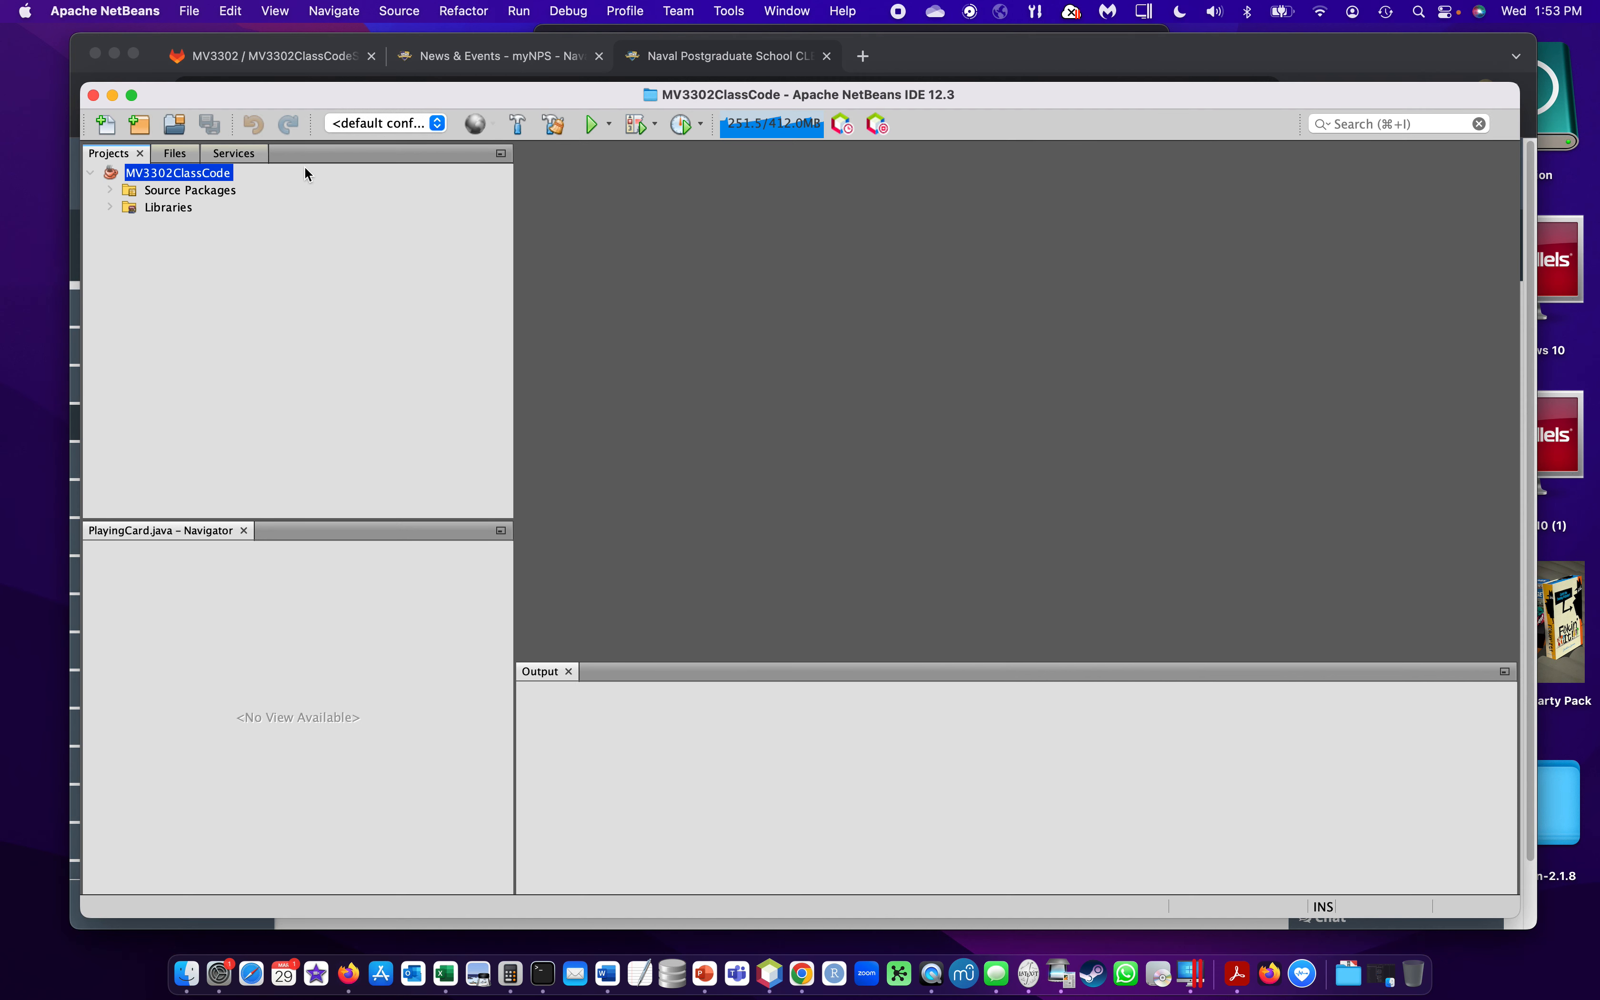
left_click(110, 206)
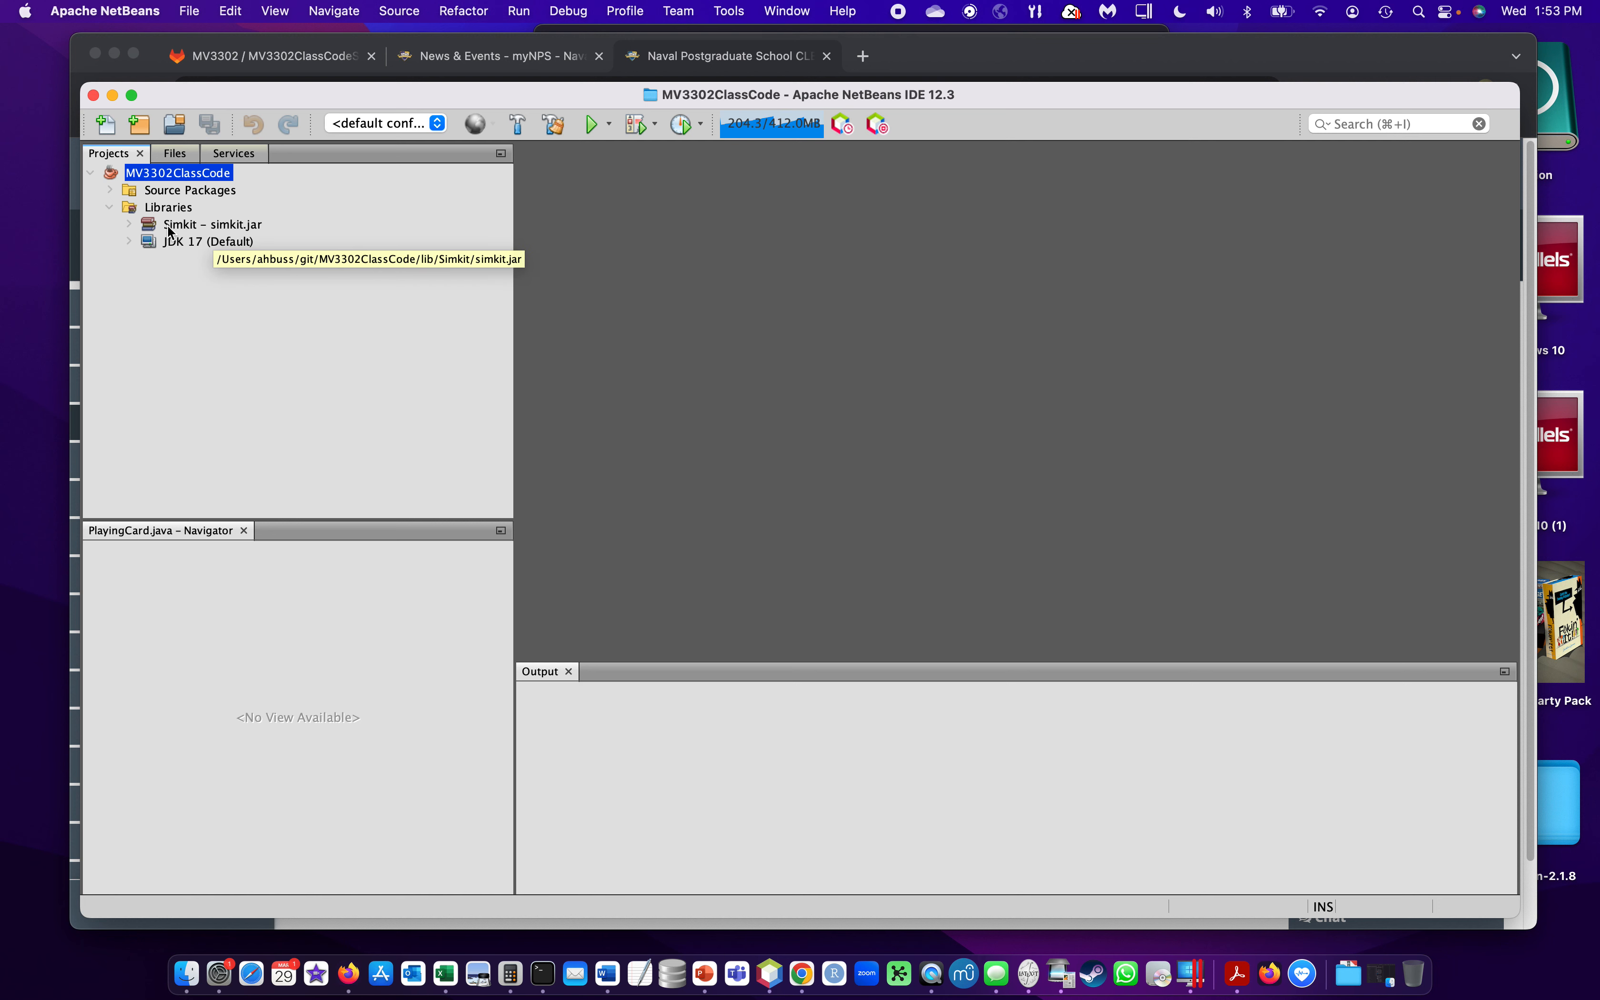
left_click(109, 207)
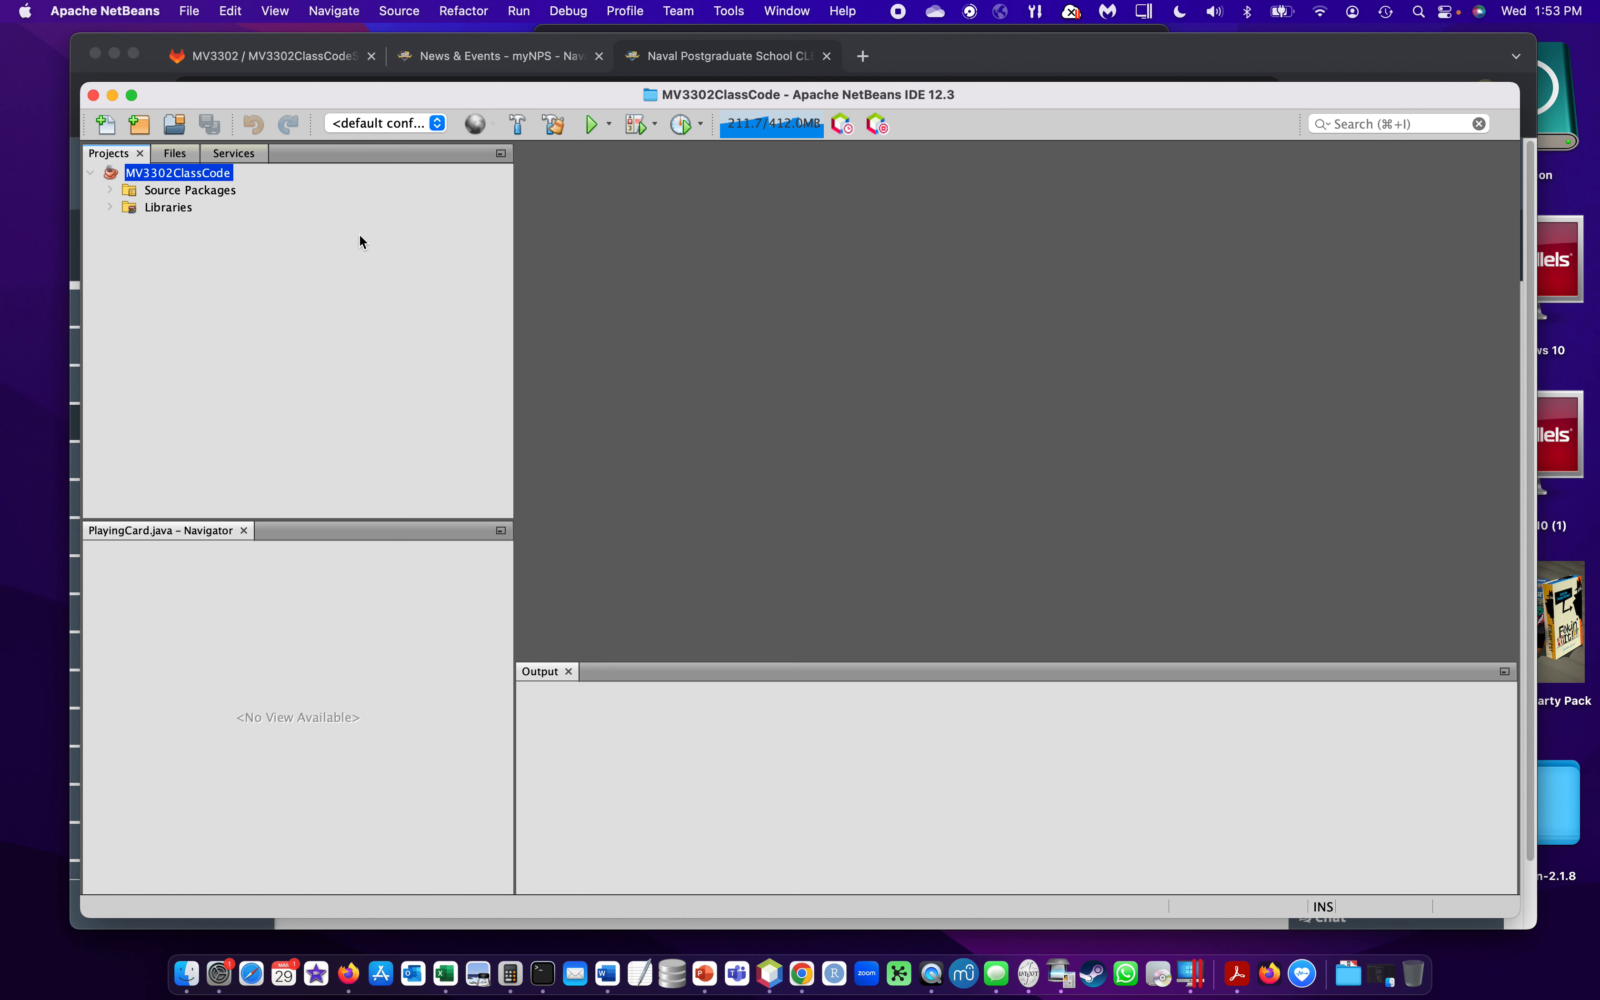
- Create a Java package named mv3302 in the project's Source Packages
left_click(180, 190)
right_click(180, 193)
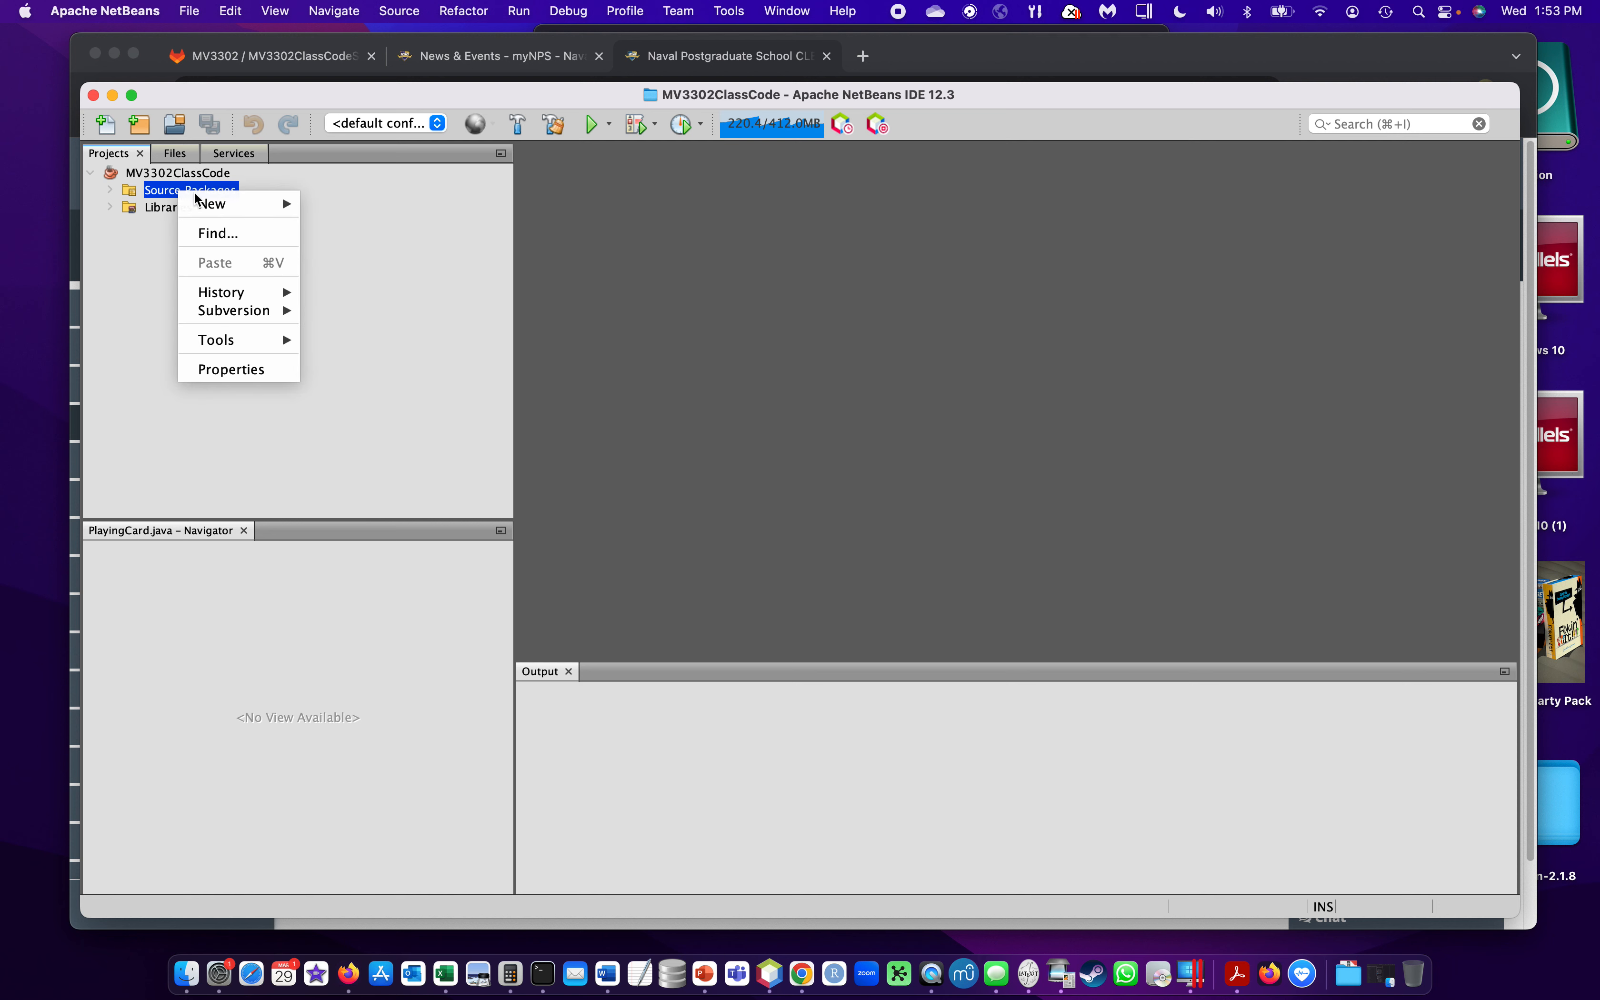
mouse_move(239, 204)
left_click(393, 237)
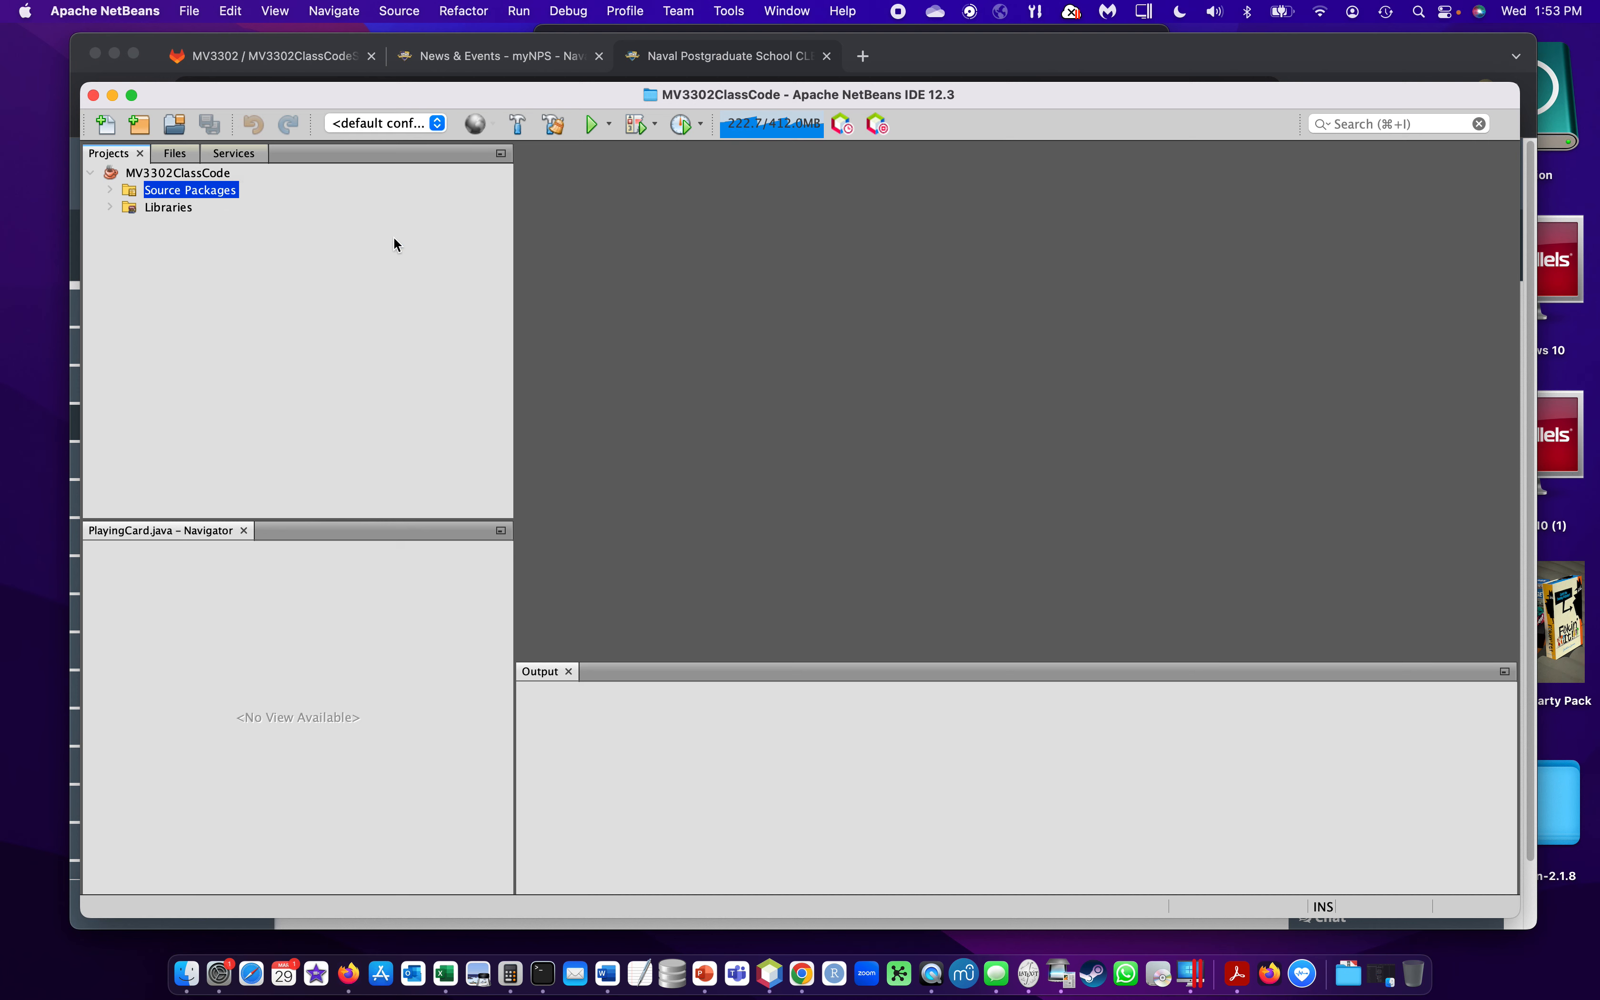
type("m")
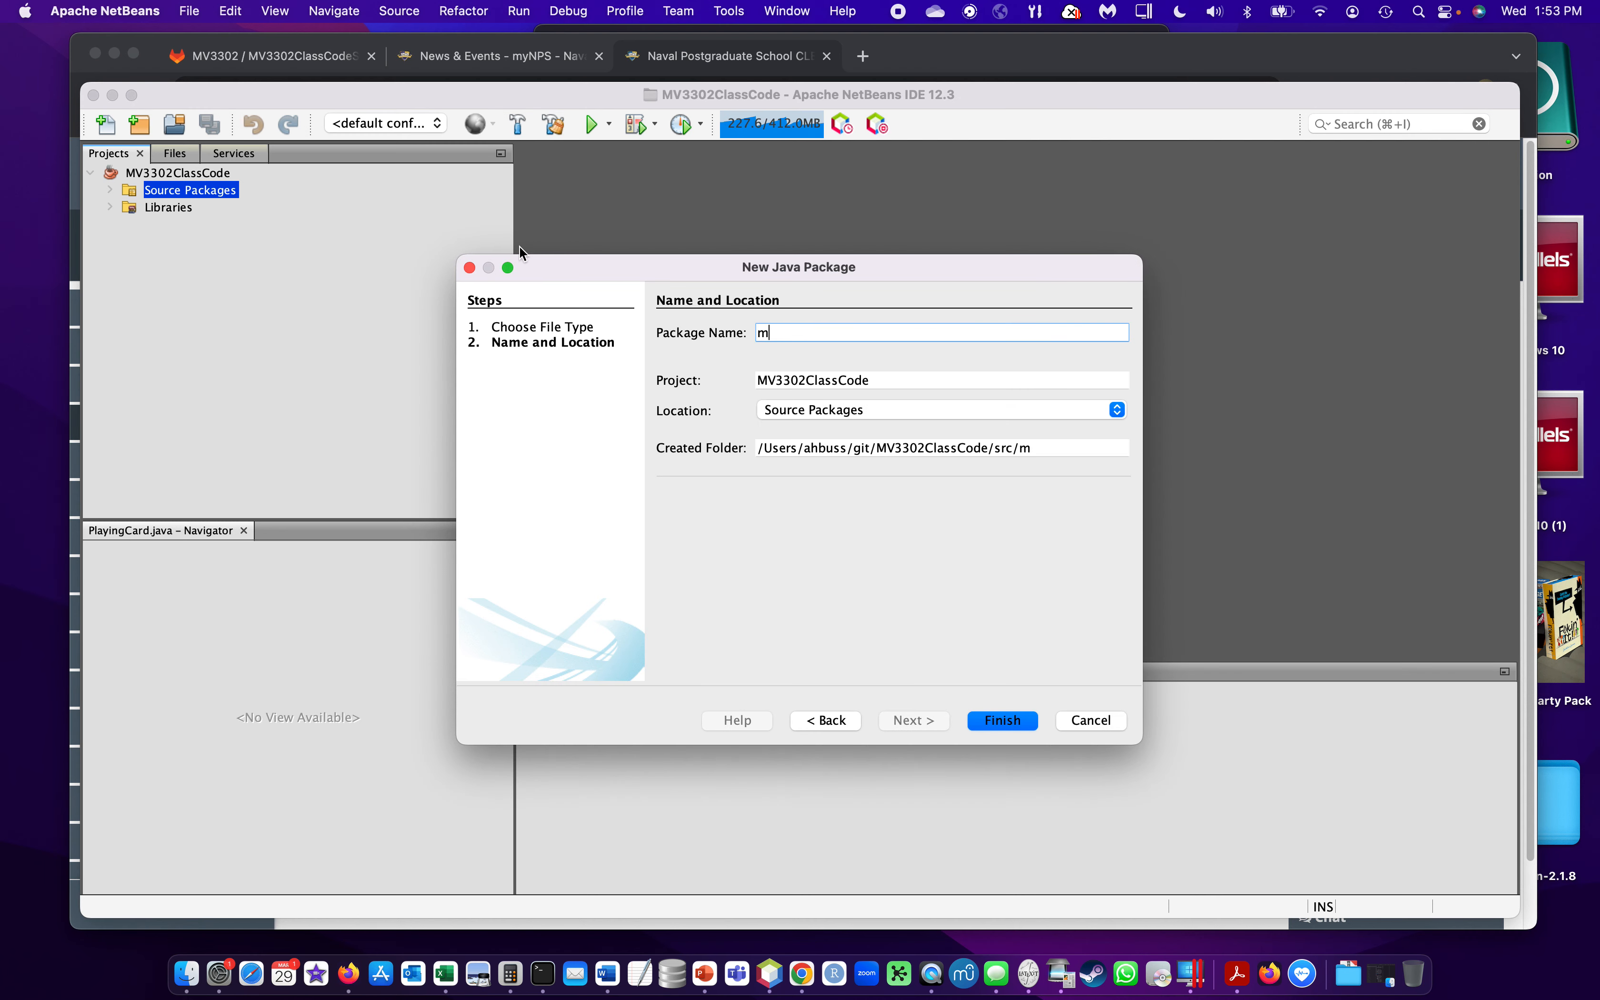
type("v3302")
left_click(1023, 721)
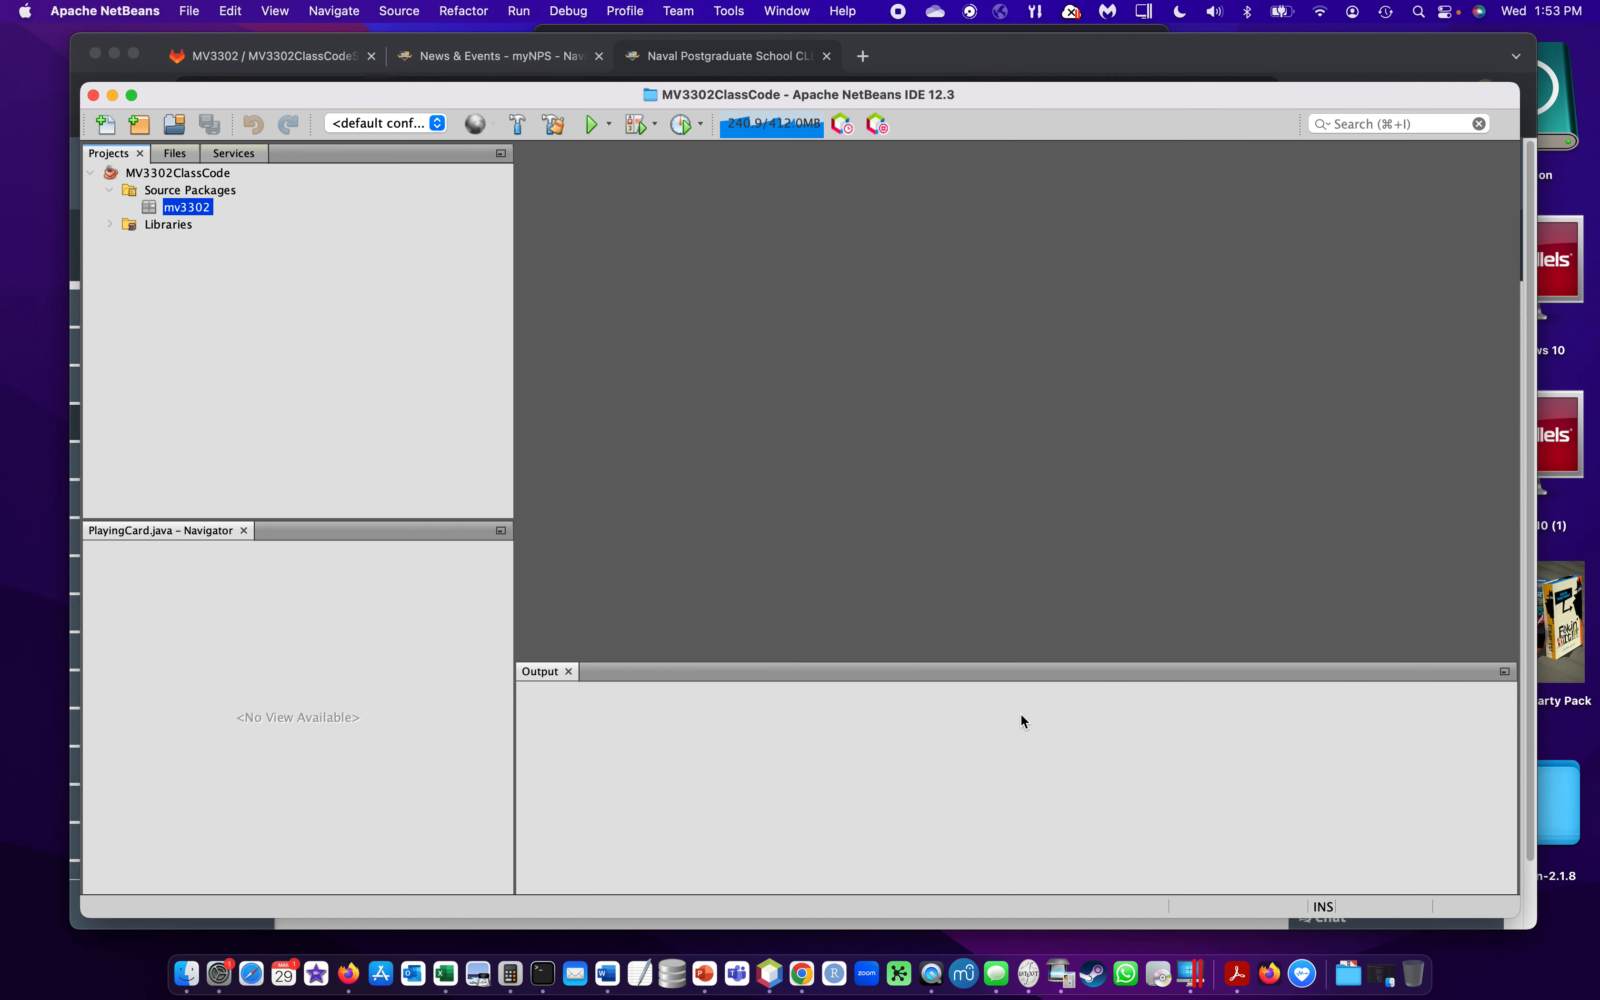
- Create a Java class named ArrivalProcess in the mv3302 package
right_click(191, 207)
mouse_move(264, 222)
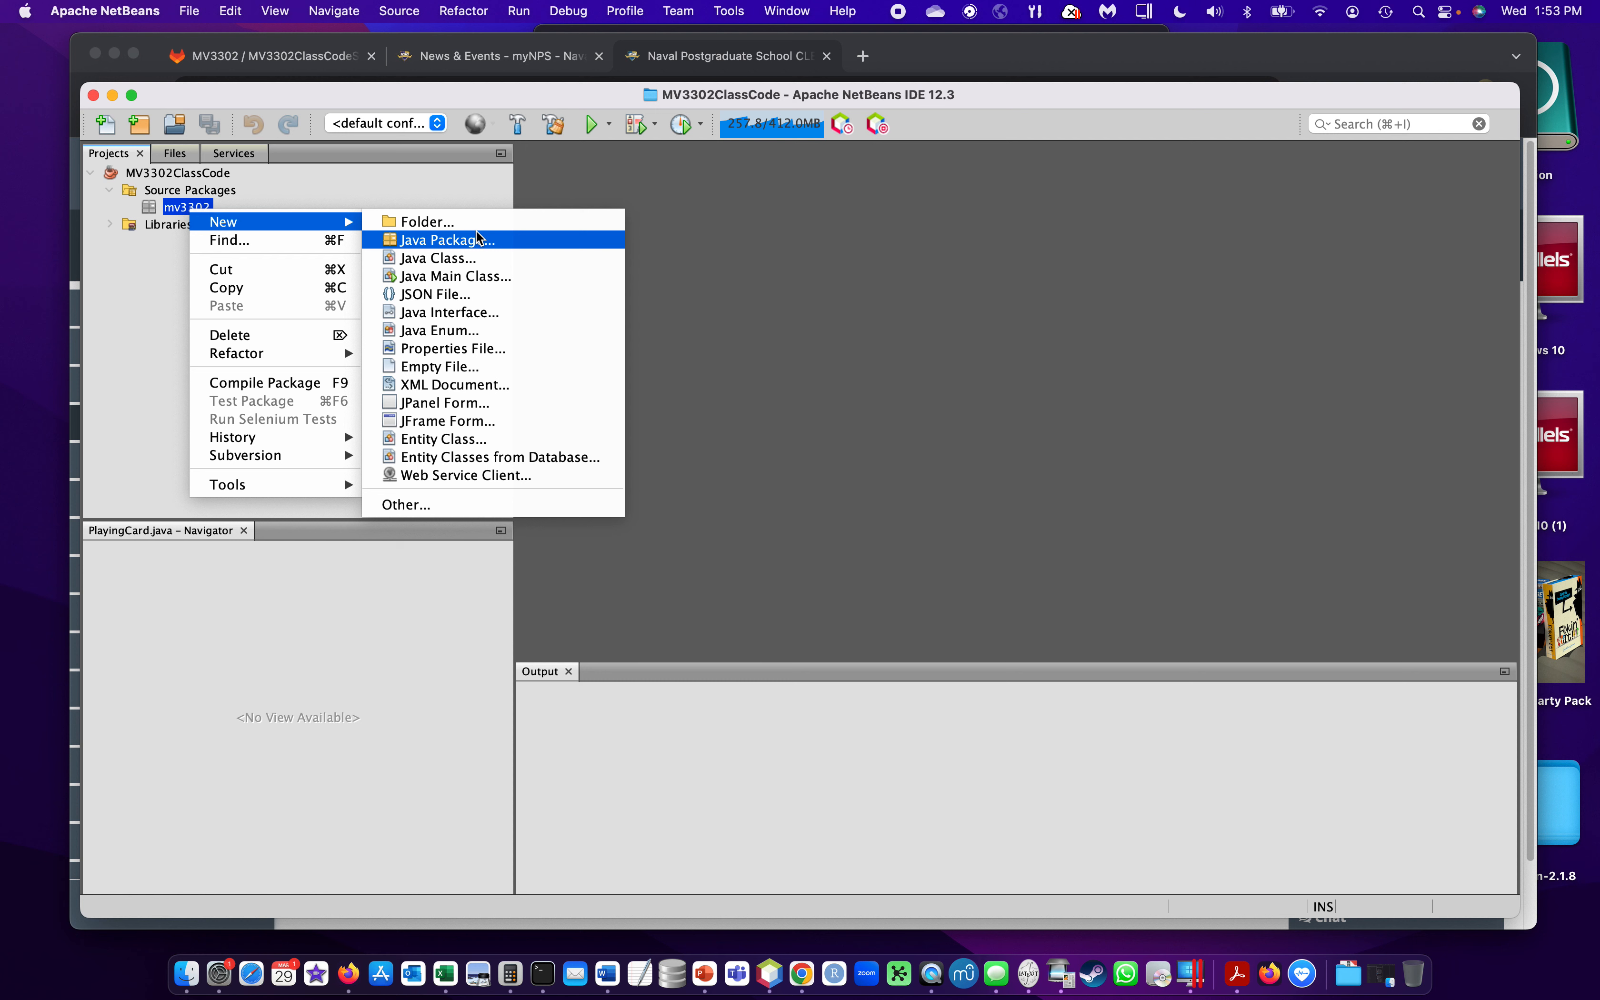
left_click(467, 257)
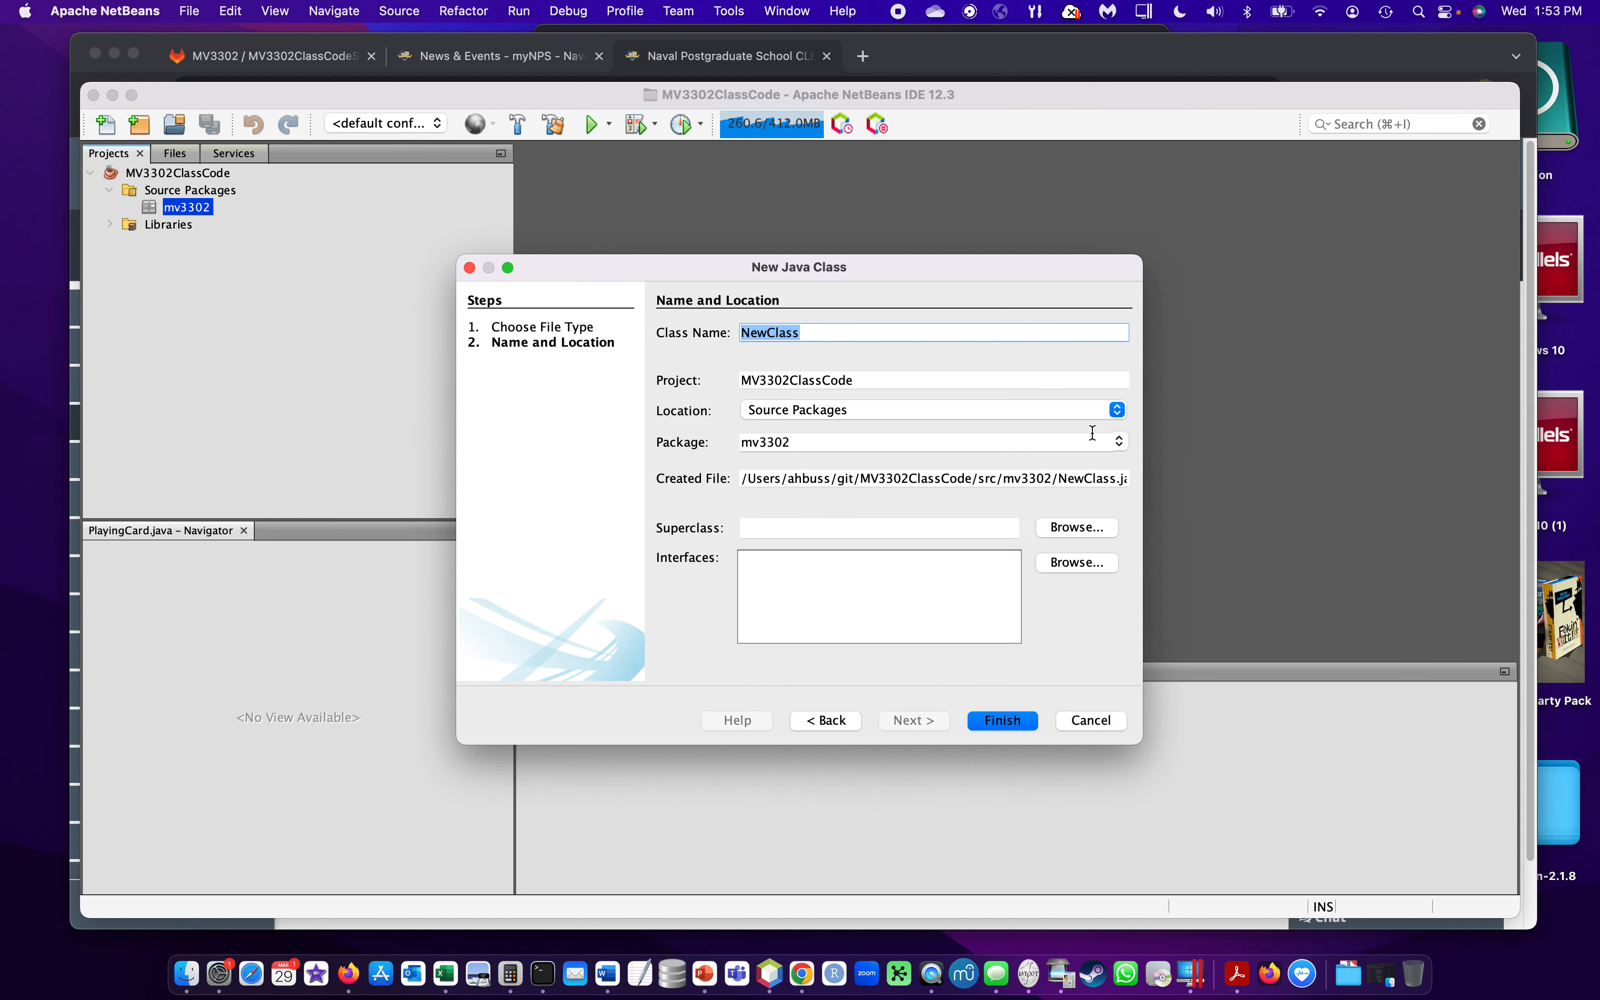
type("Arr")
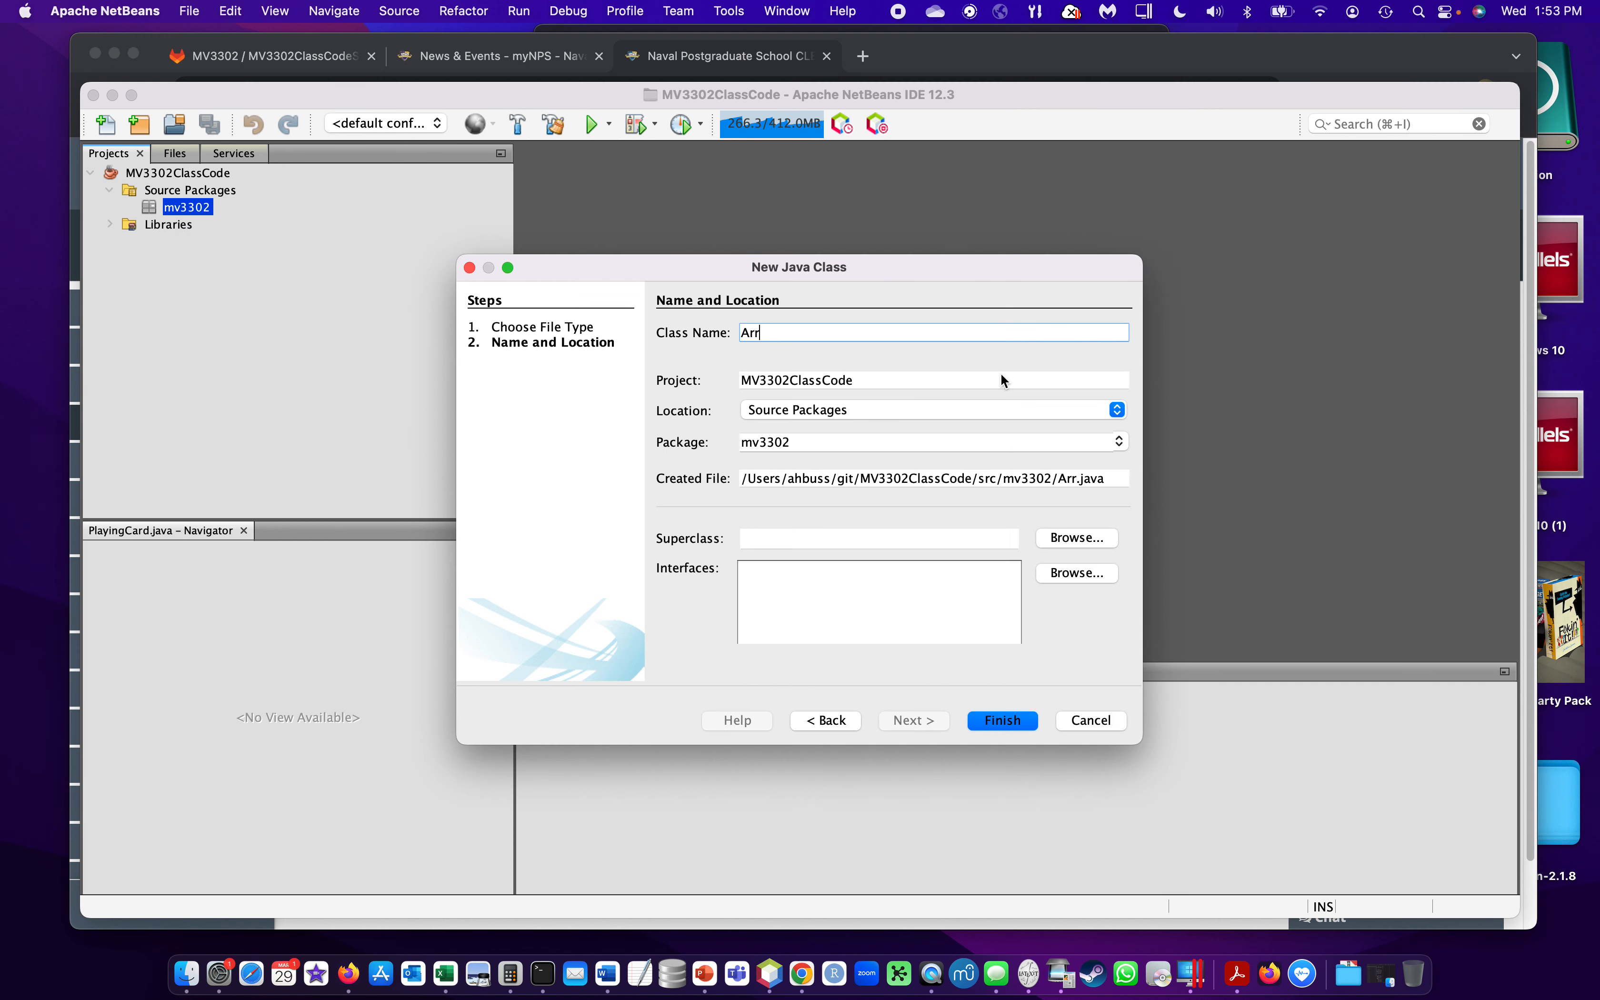
type("ivalProcess")
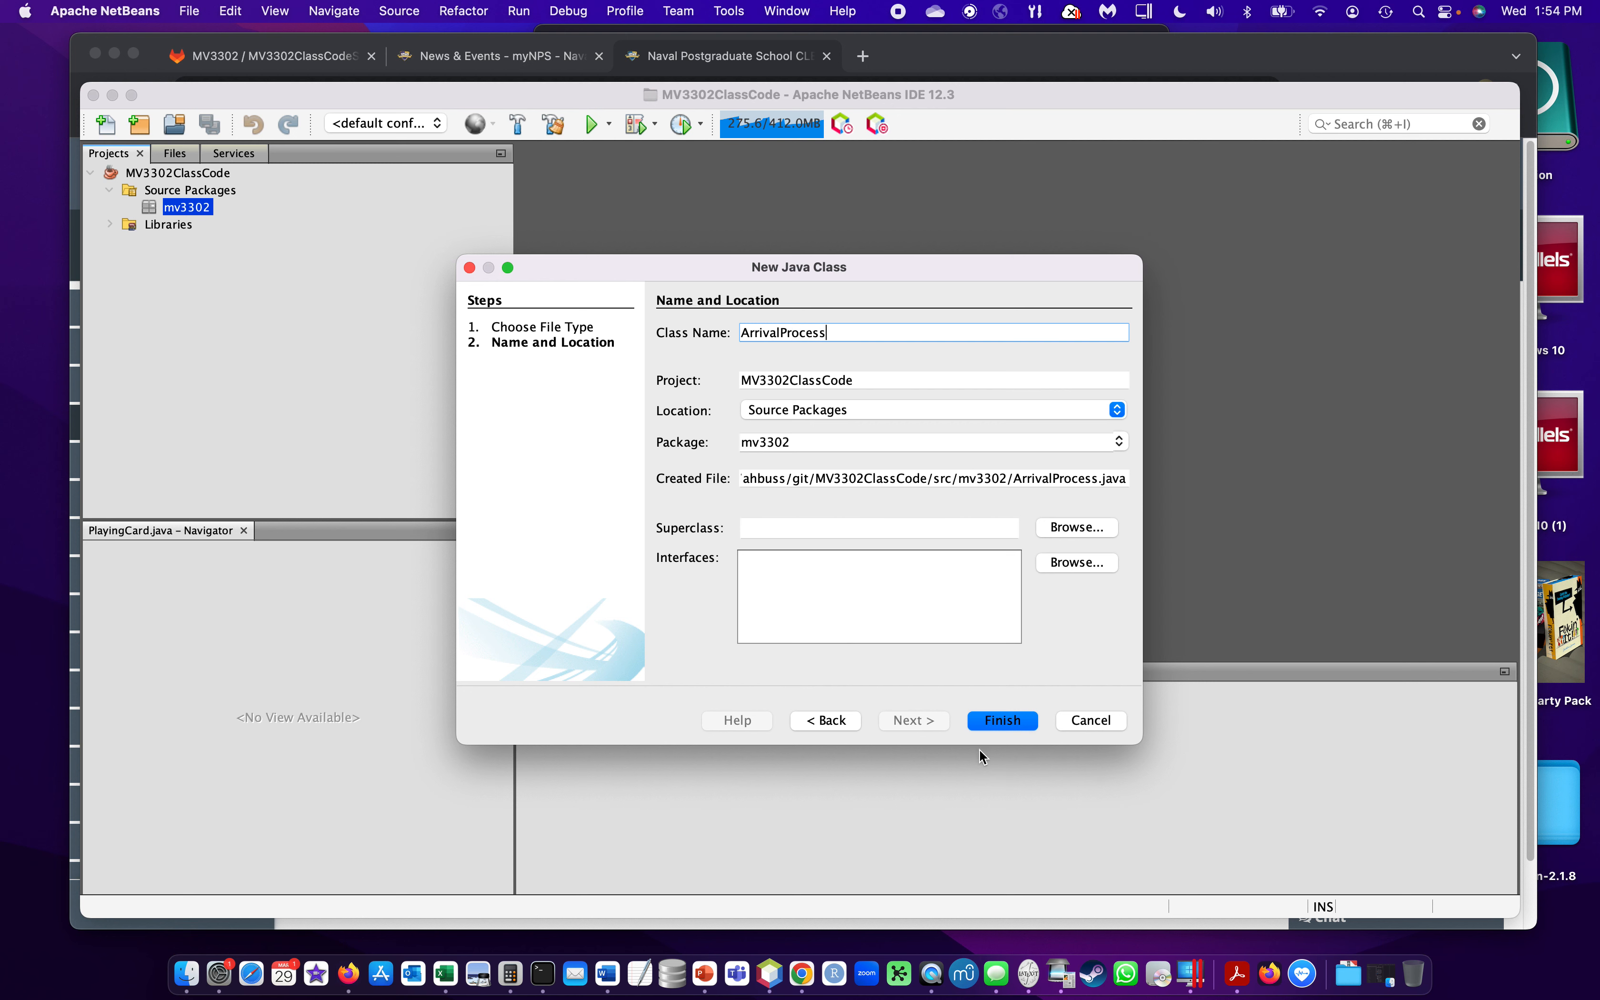
left_click(1012, 720)
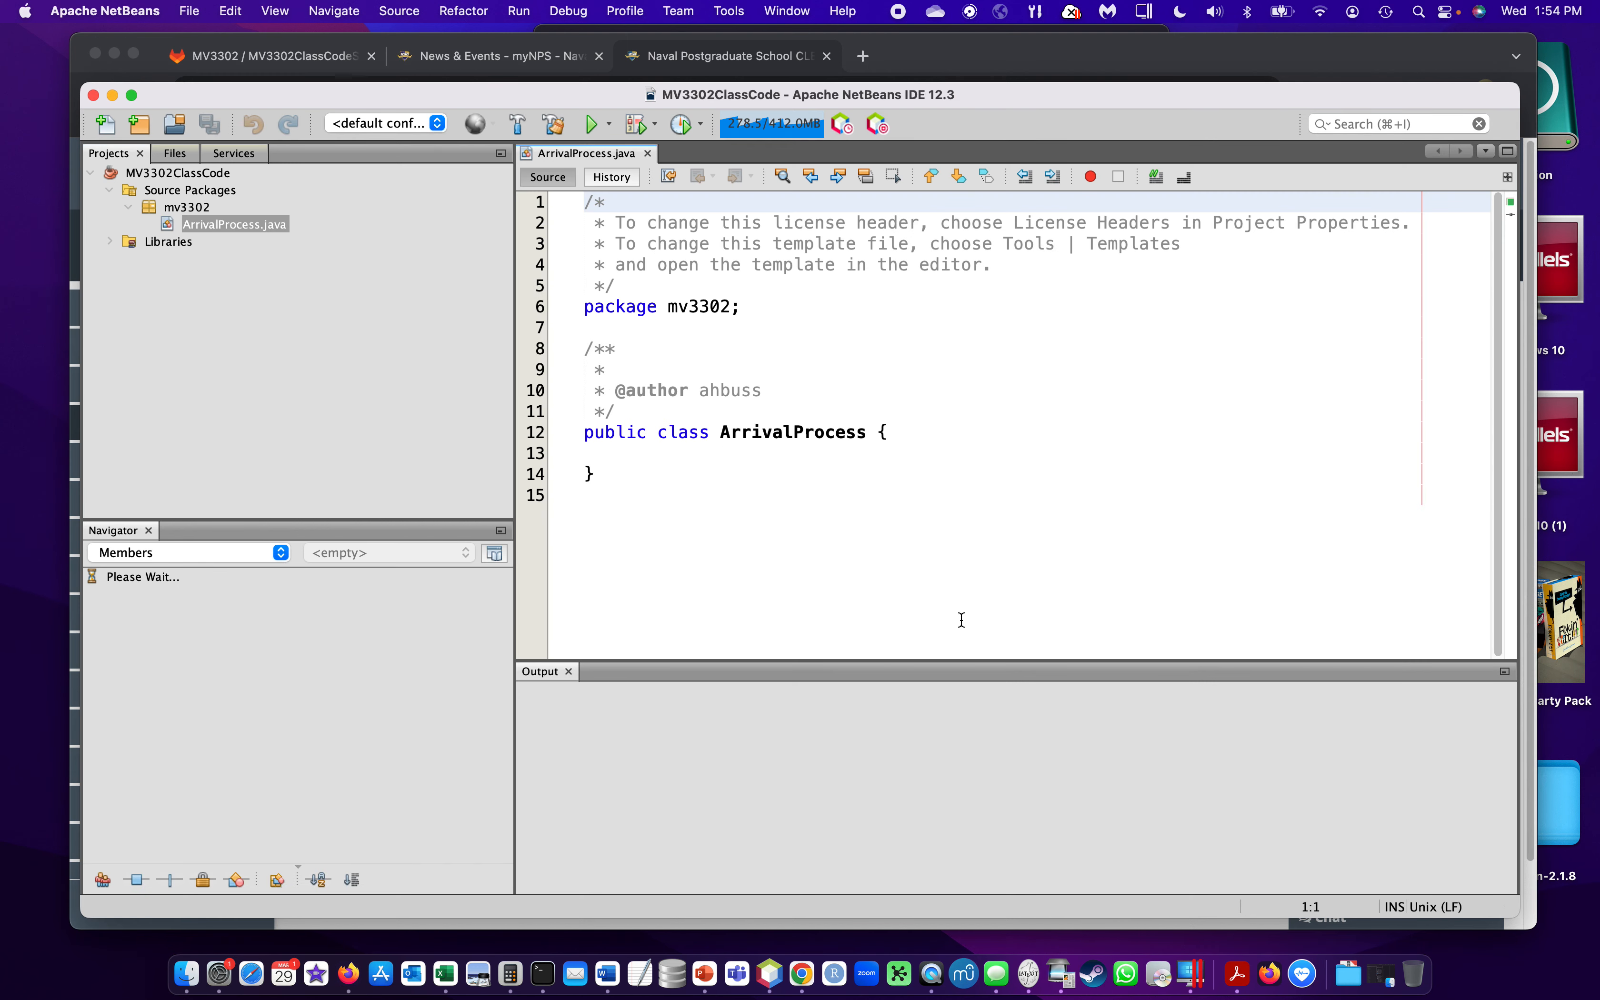
- Delete the license header comment so that ArrivalProcess.java starts with the package statement
key("shift+Down")
key("shift+Down")
key("shift+Down")
key("shift+Down")
key("shift+End")
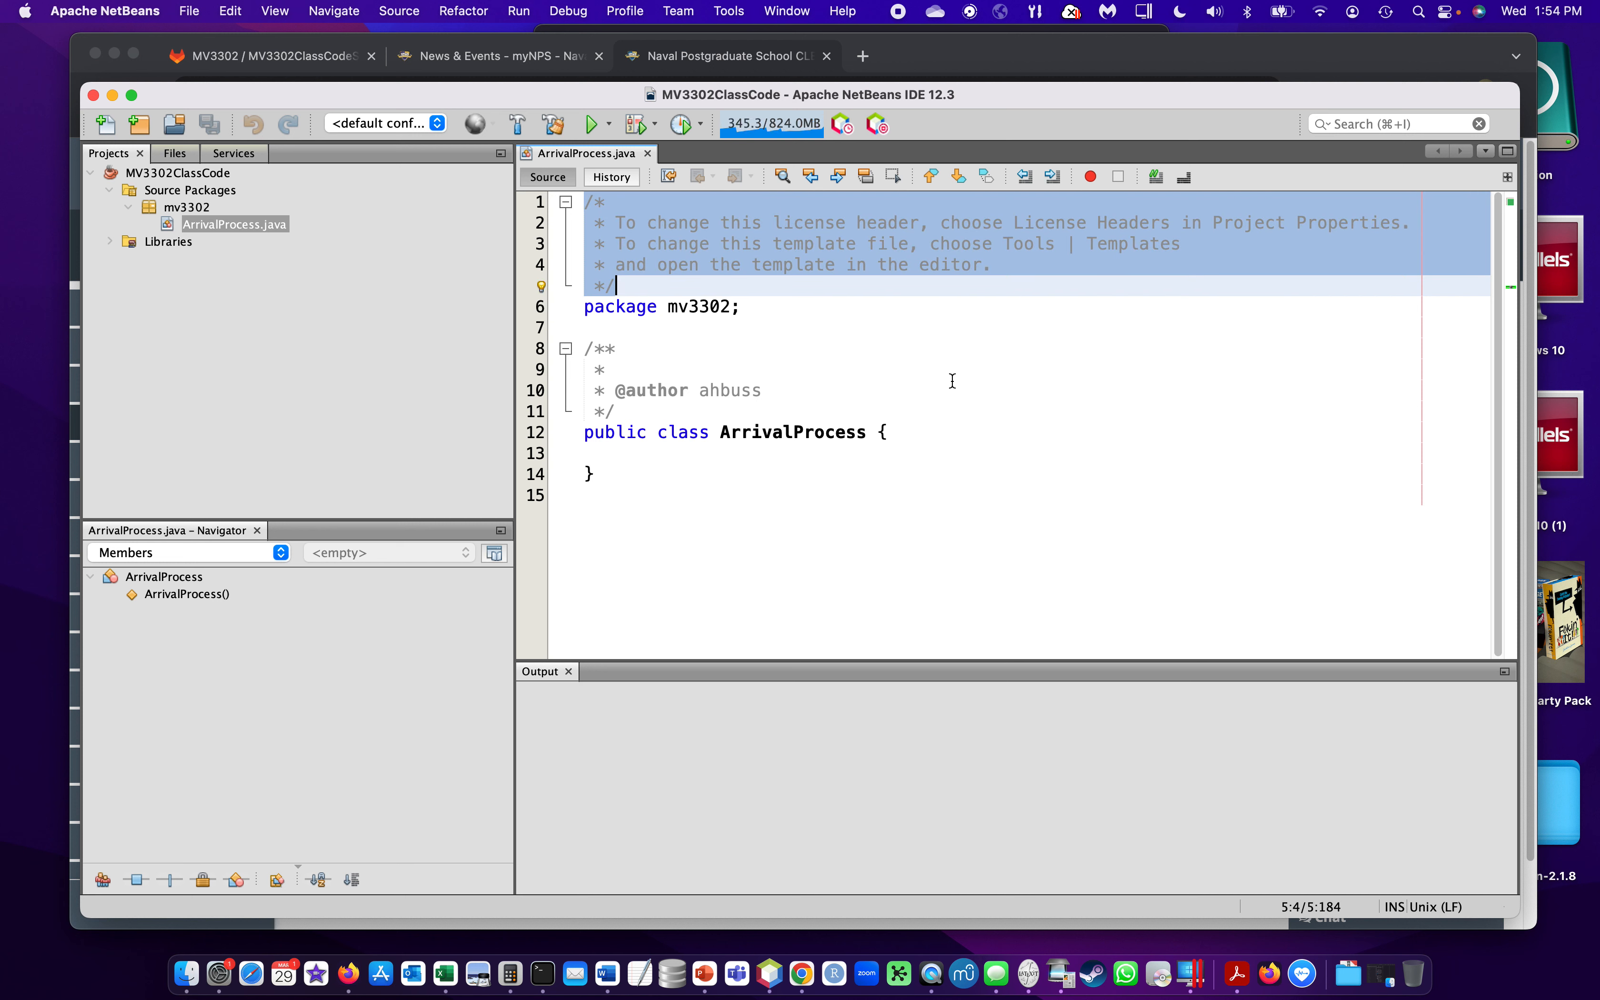
key("BackSpace")
key("Delete")
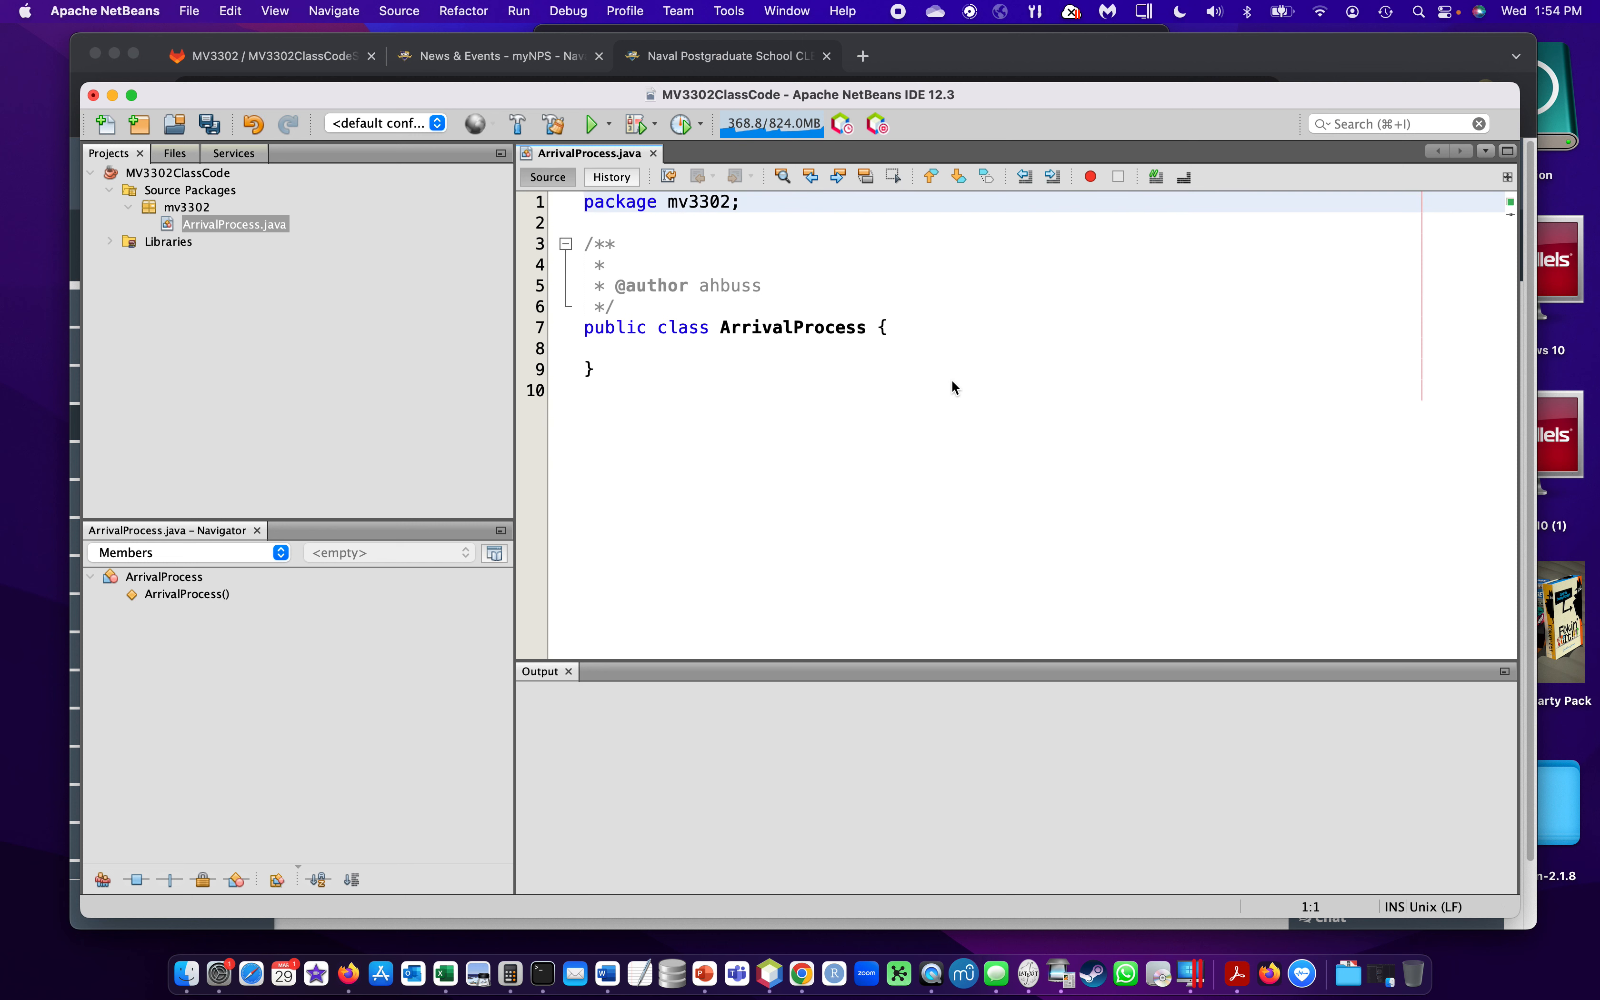
- Make the ArrivalProcess class extend SimEntityBase in its declaration
left_click(877, 331)
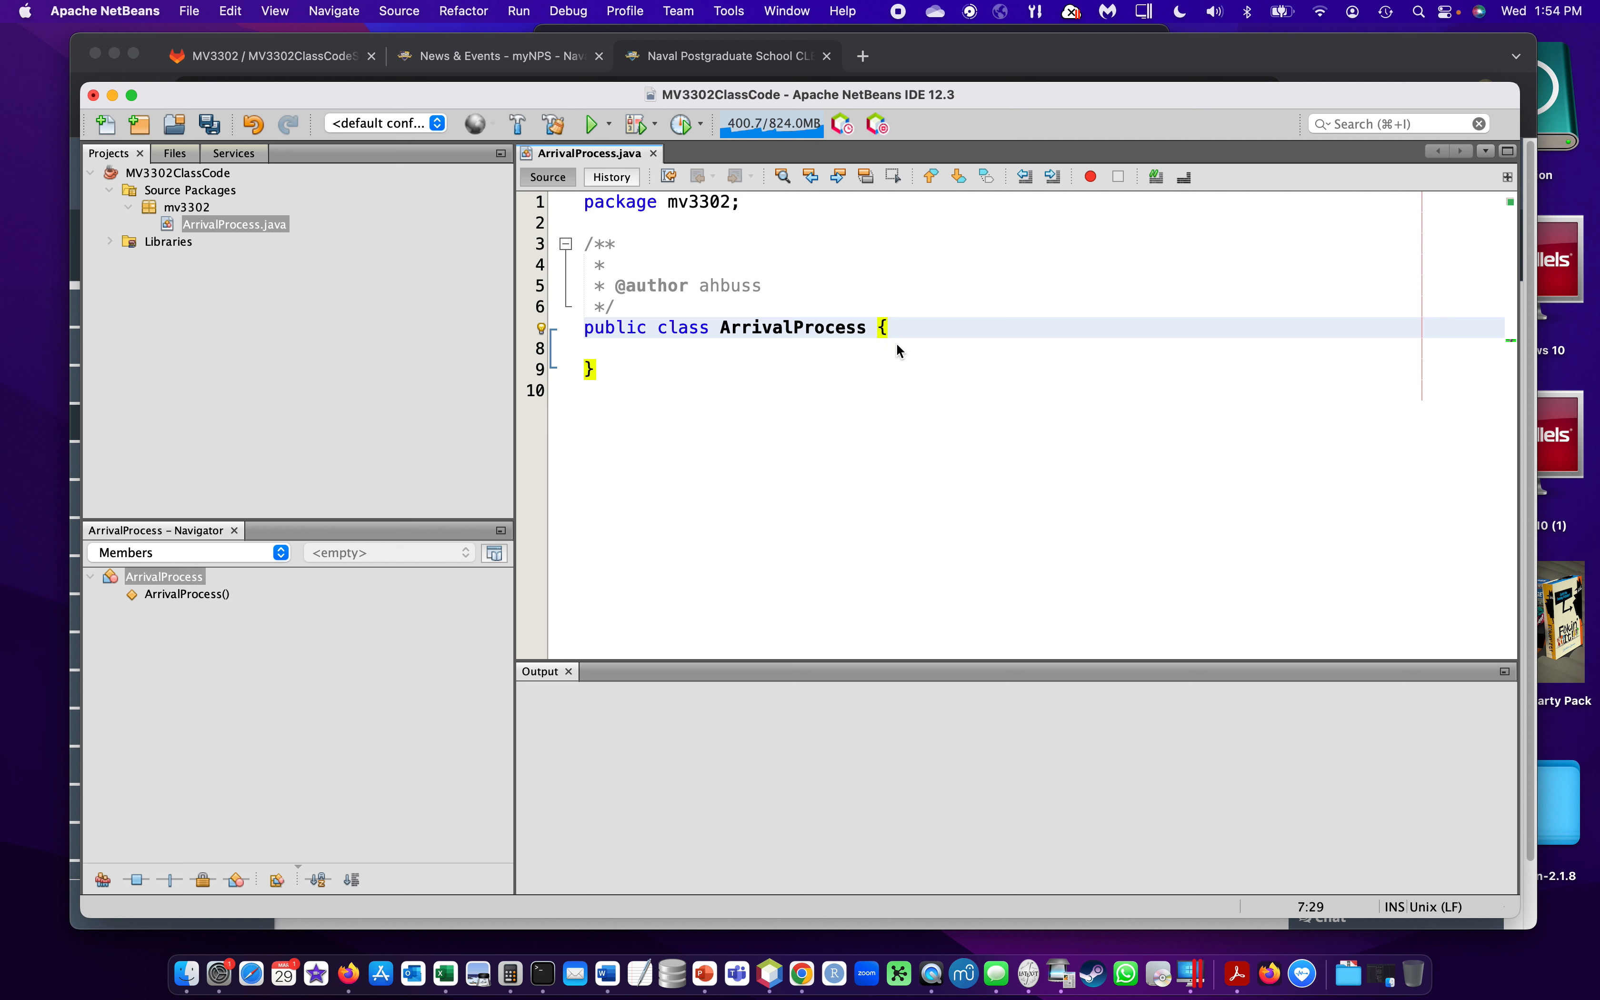
type("ex")
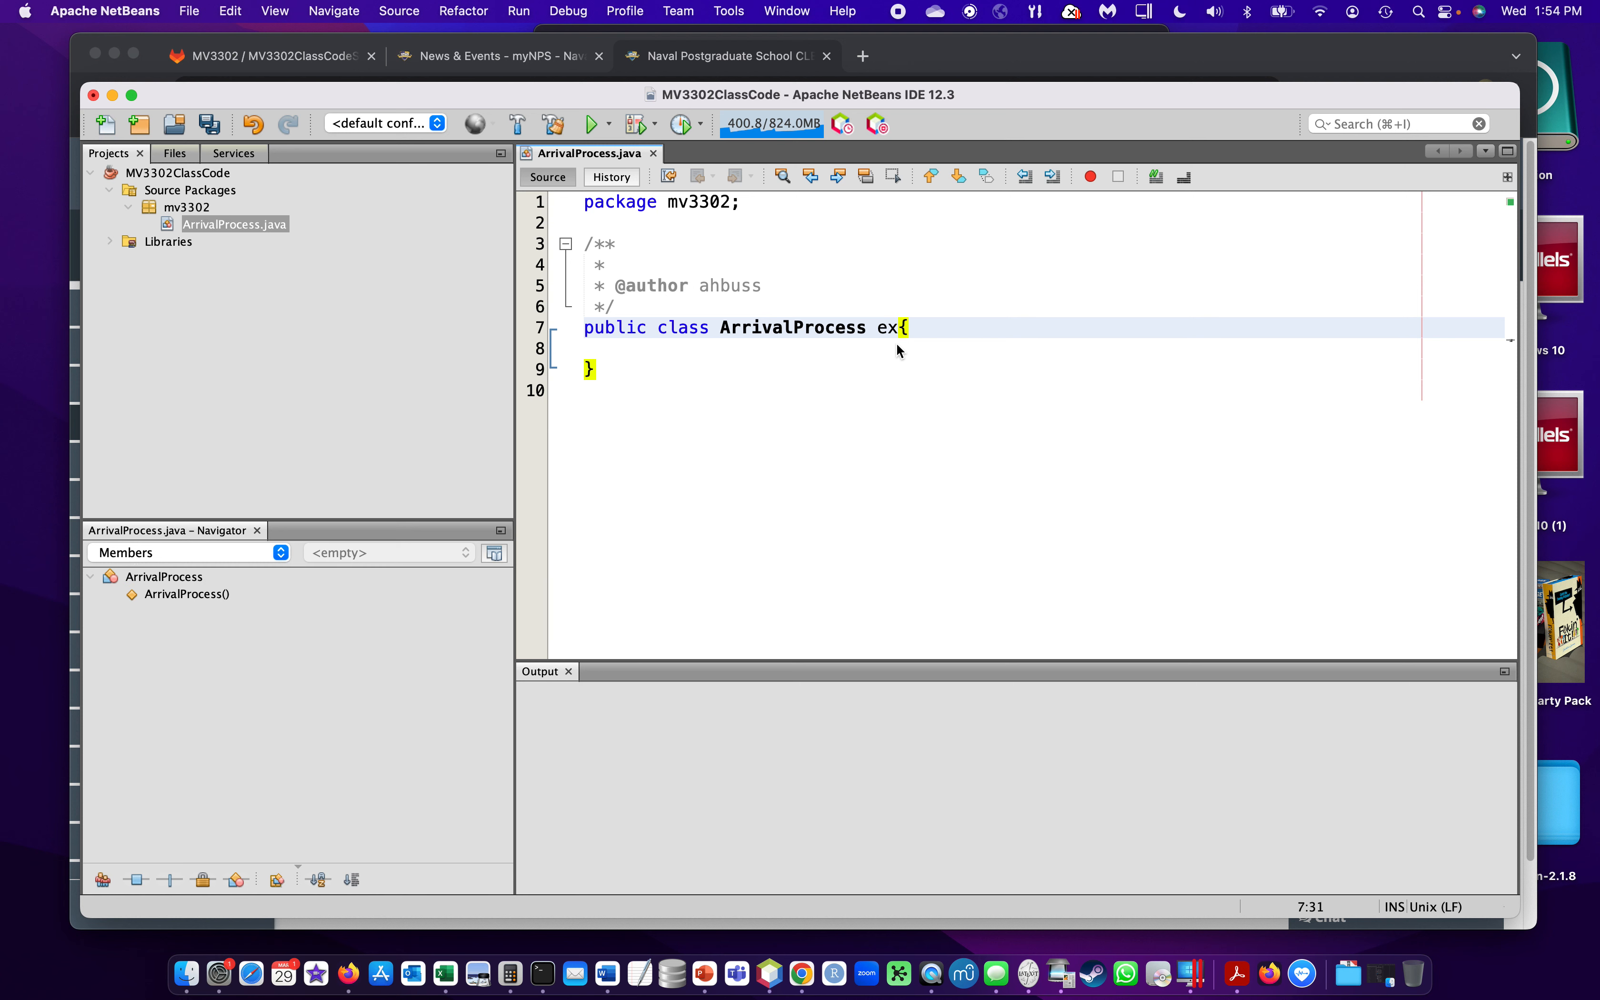
type("tends ")
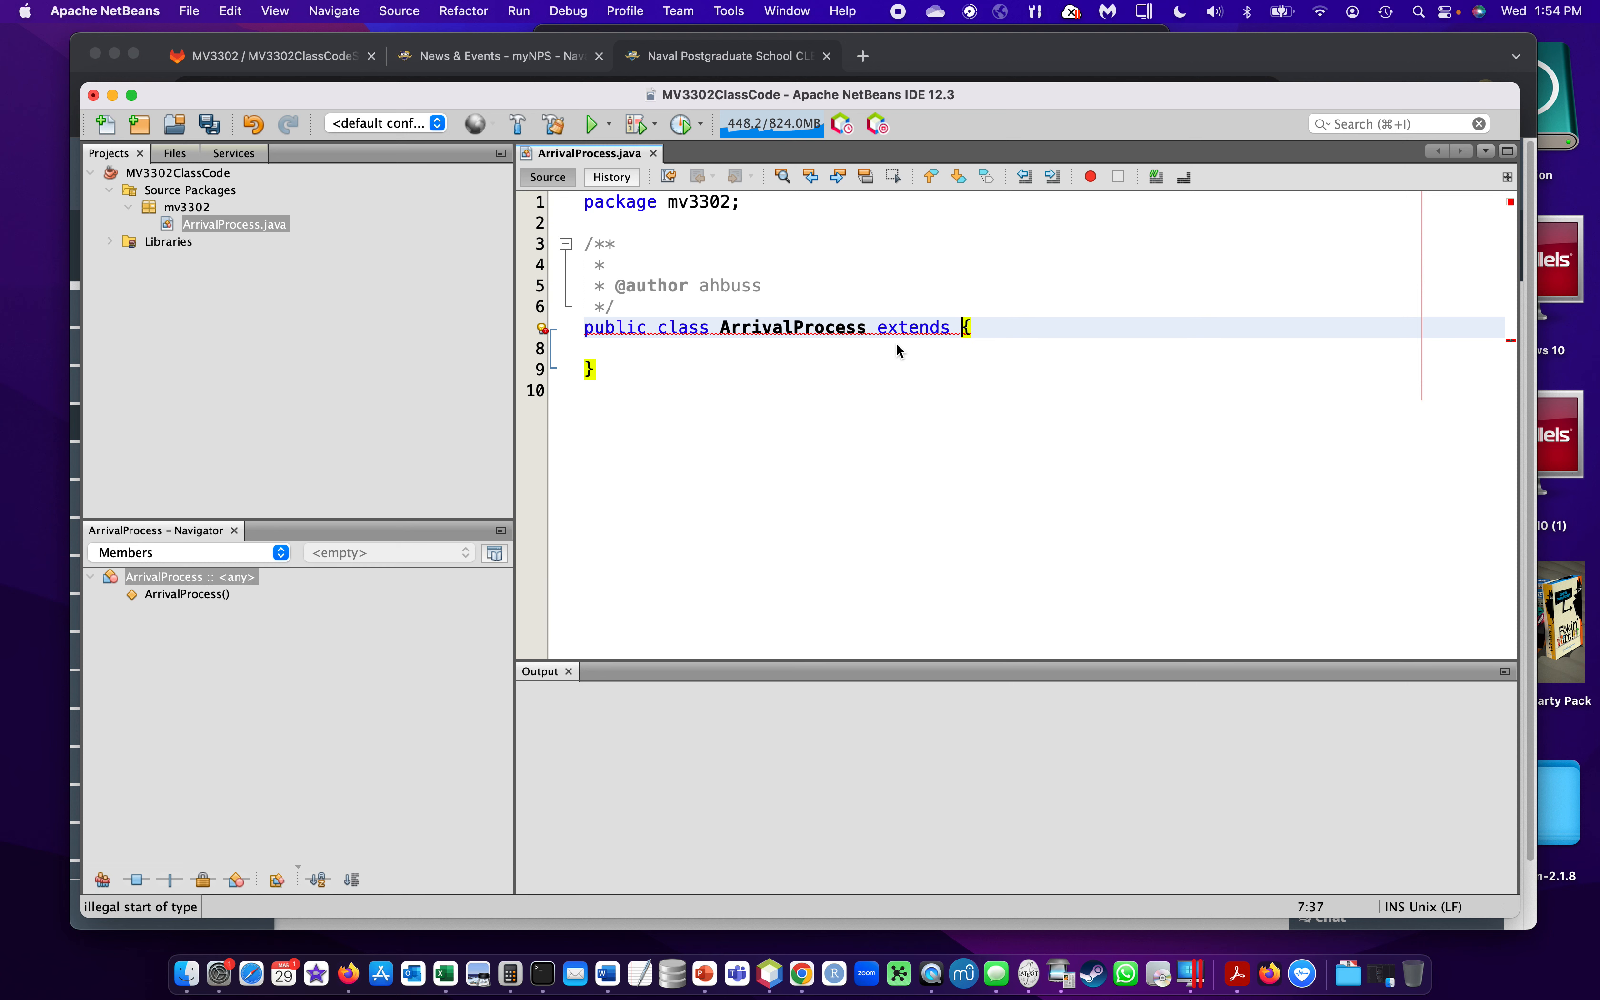
type("SimEntity")
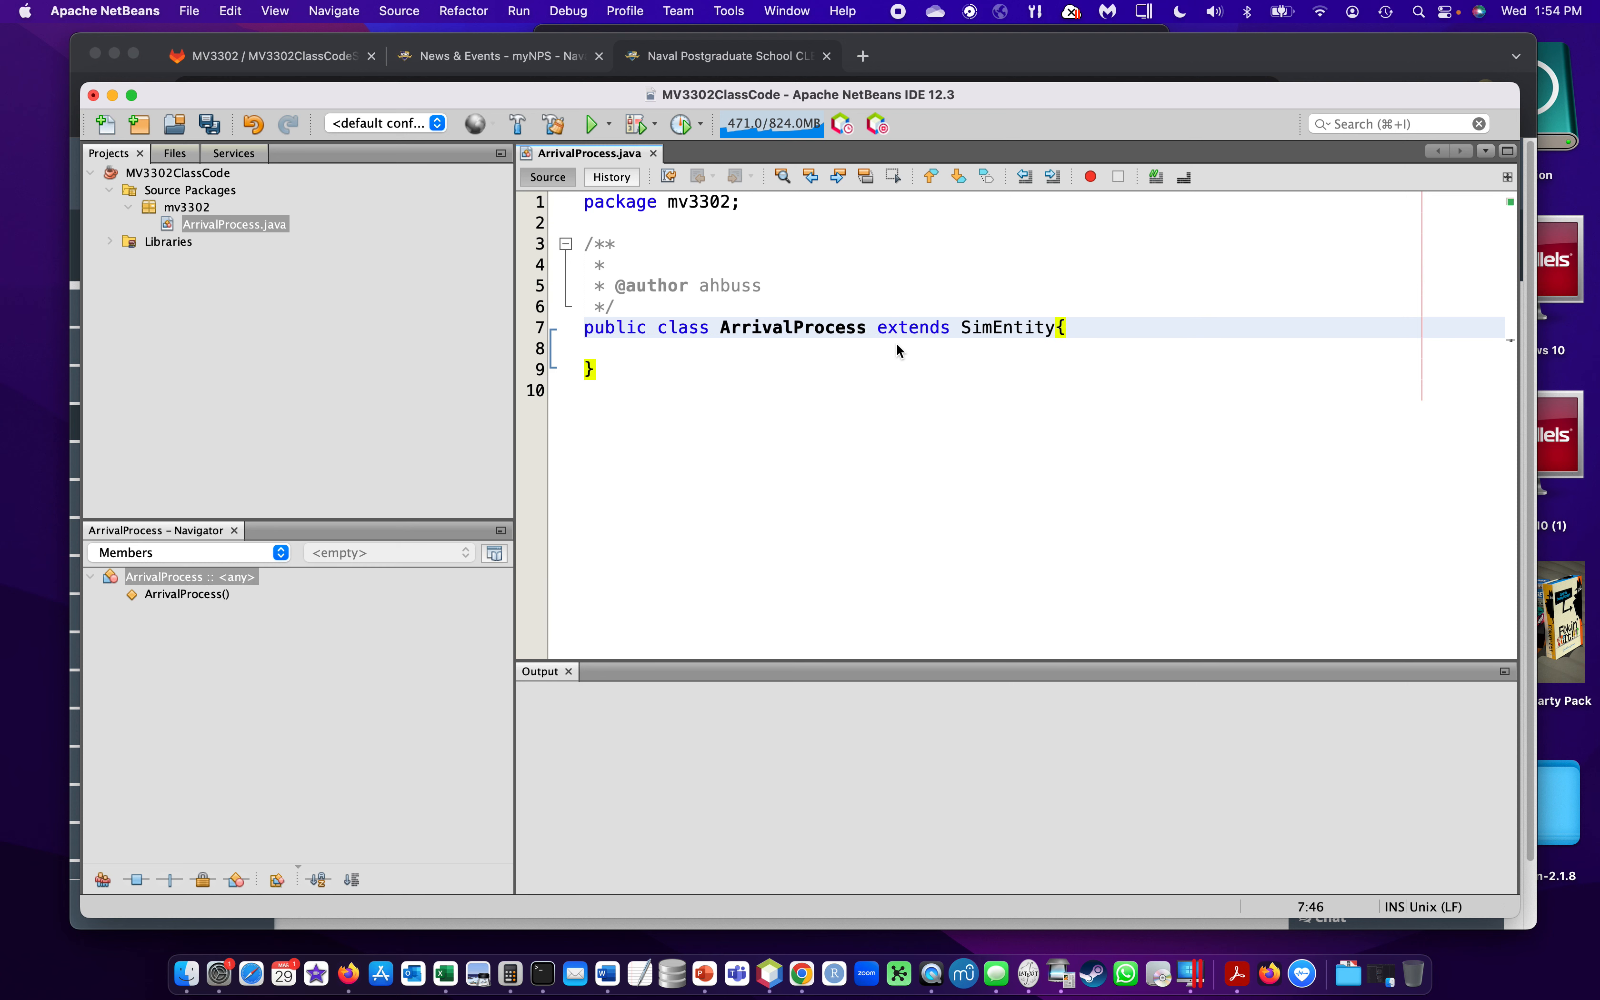
type("Base")
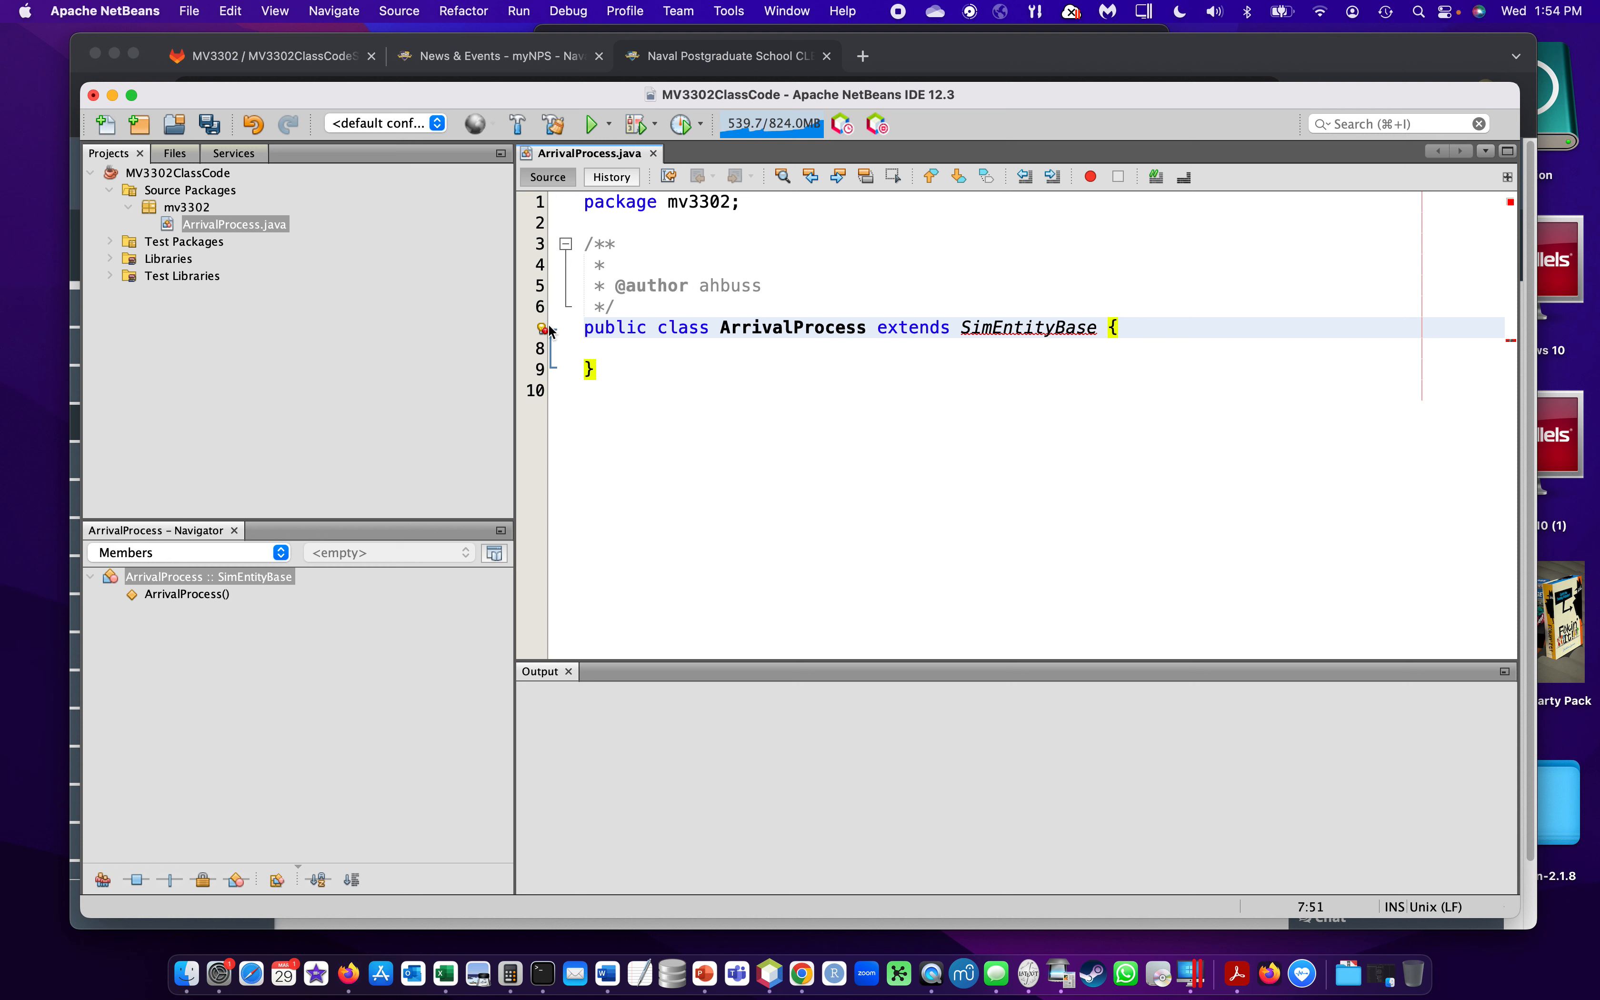
- Add the suggested import for simkit.SimEntityBase to ArrivalProcess.java and save the file
mouse_move(1009, 329)
left_click(541, 328)
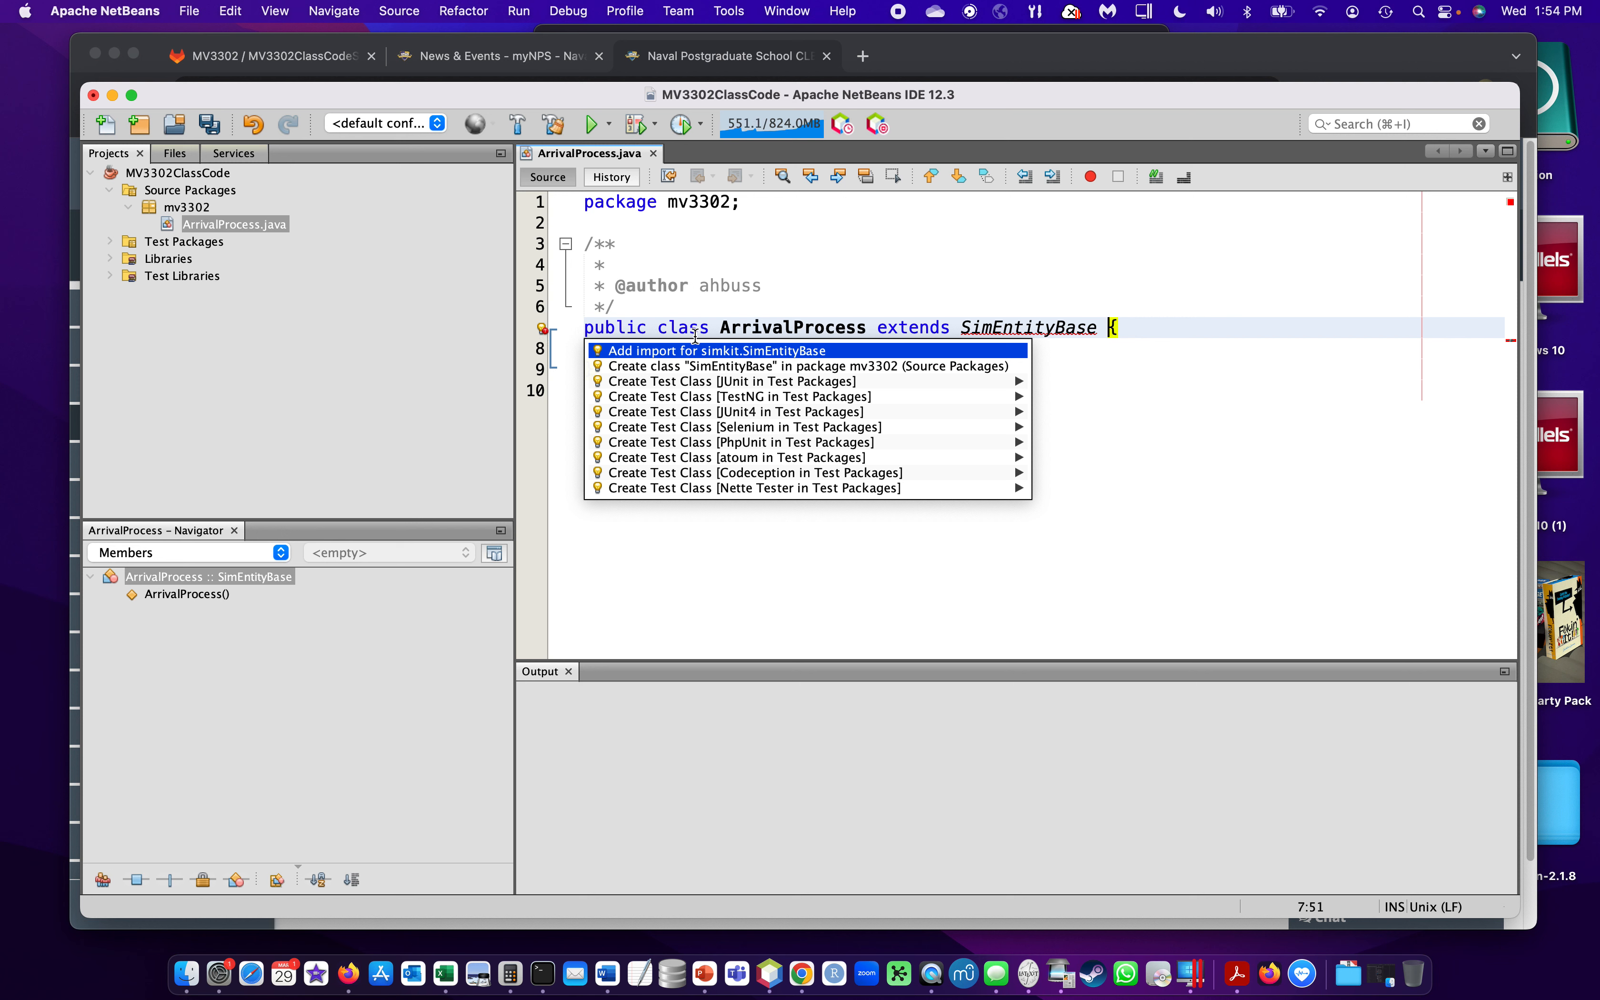
left_click(698, 352)
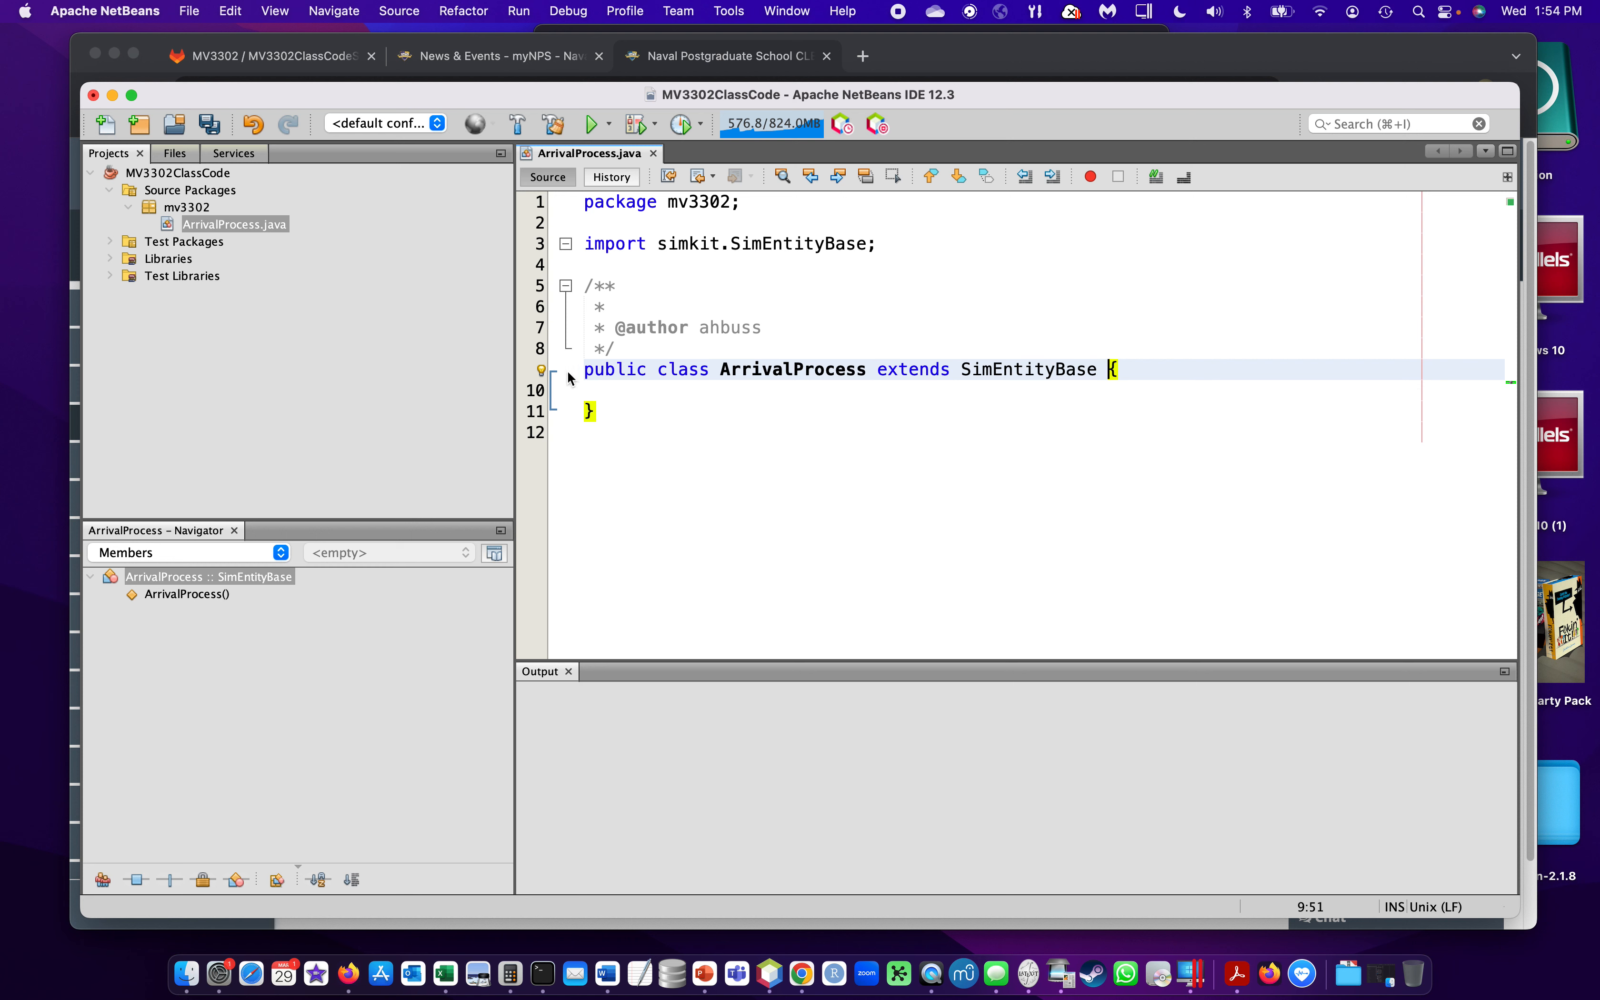
left_click(897, 242)
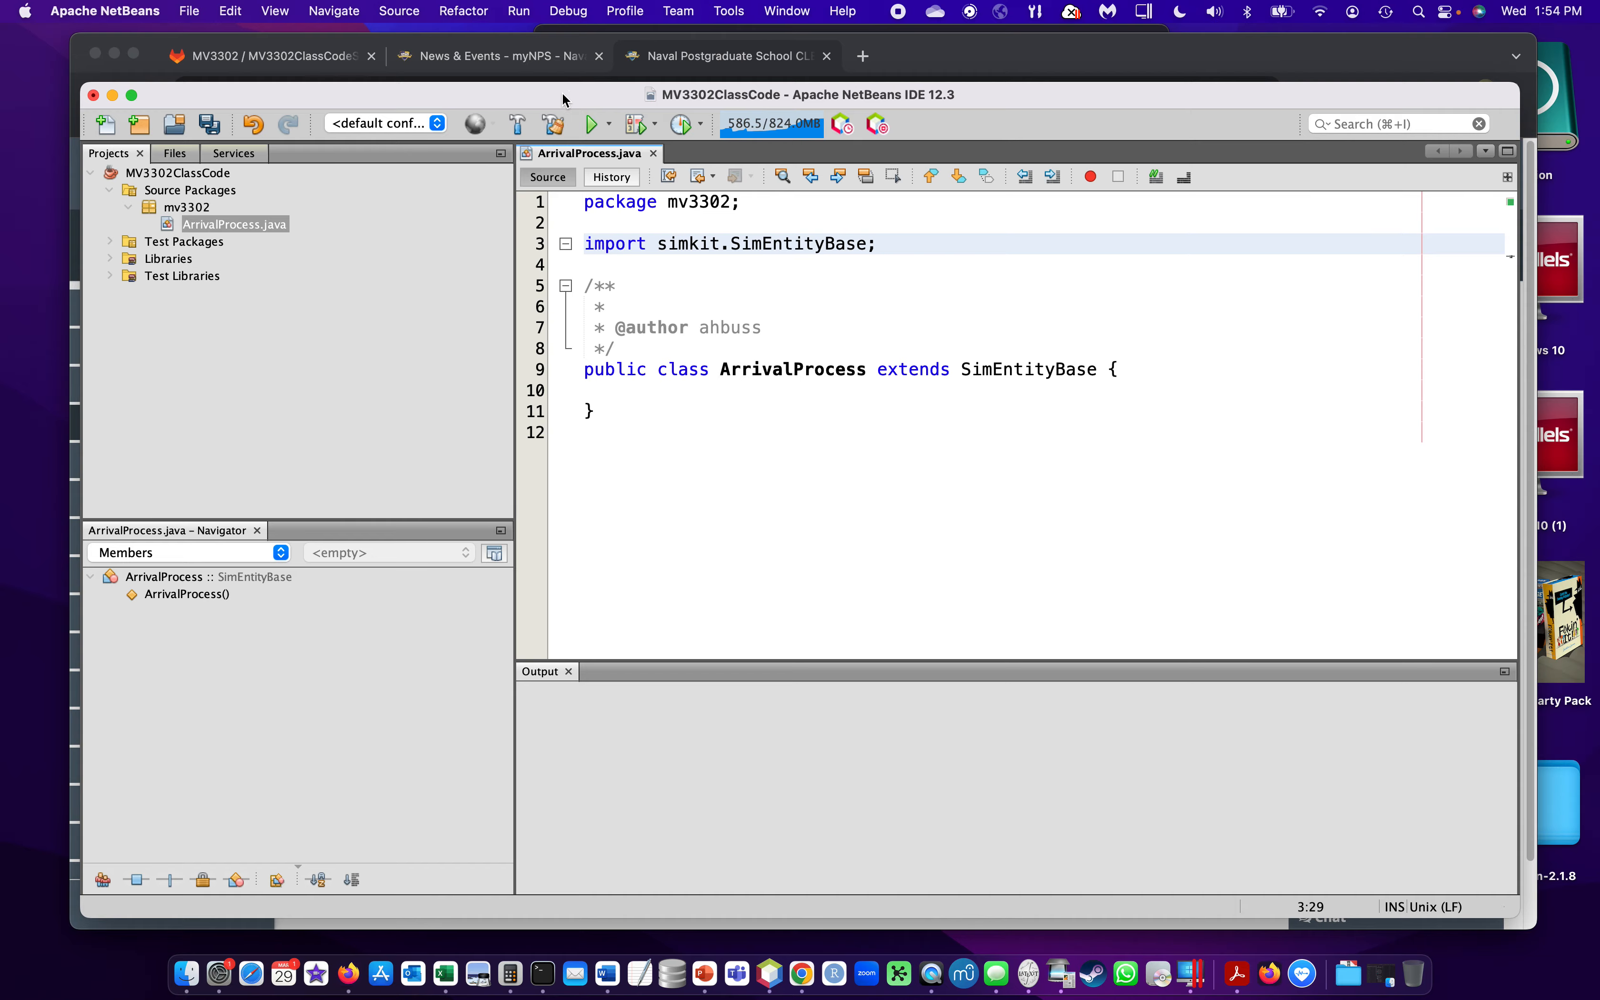
left_click_drag(563, 92, 572, 80)
left_click(217, 115)
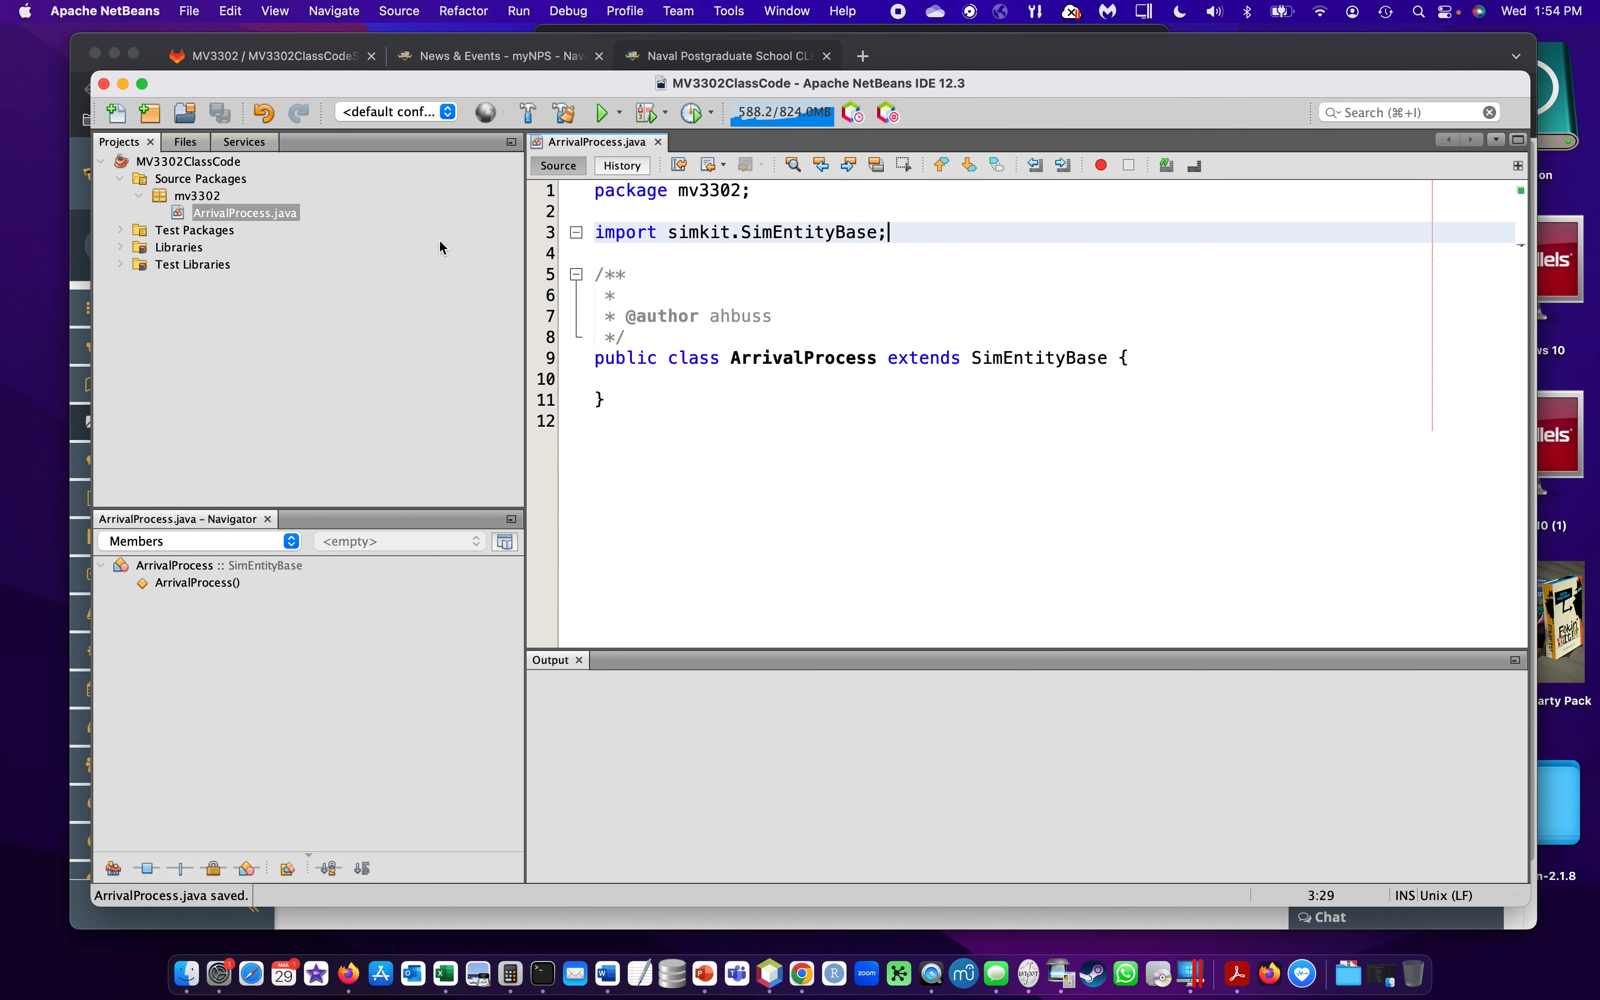
right_click(198, 162)
left_click(201, 163)
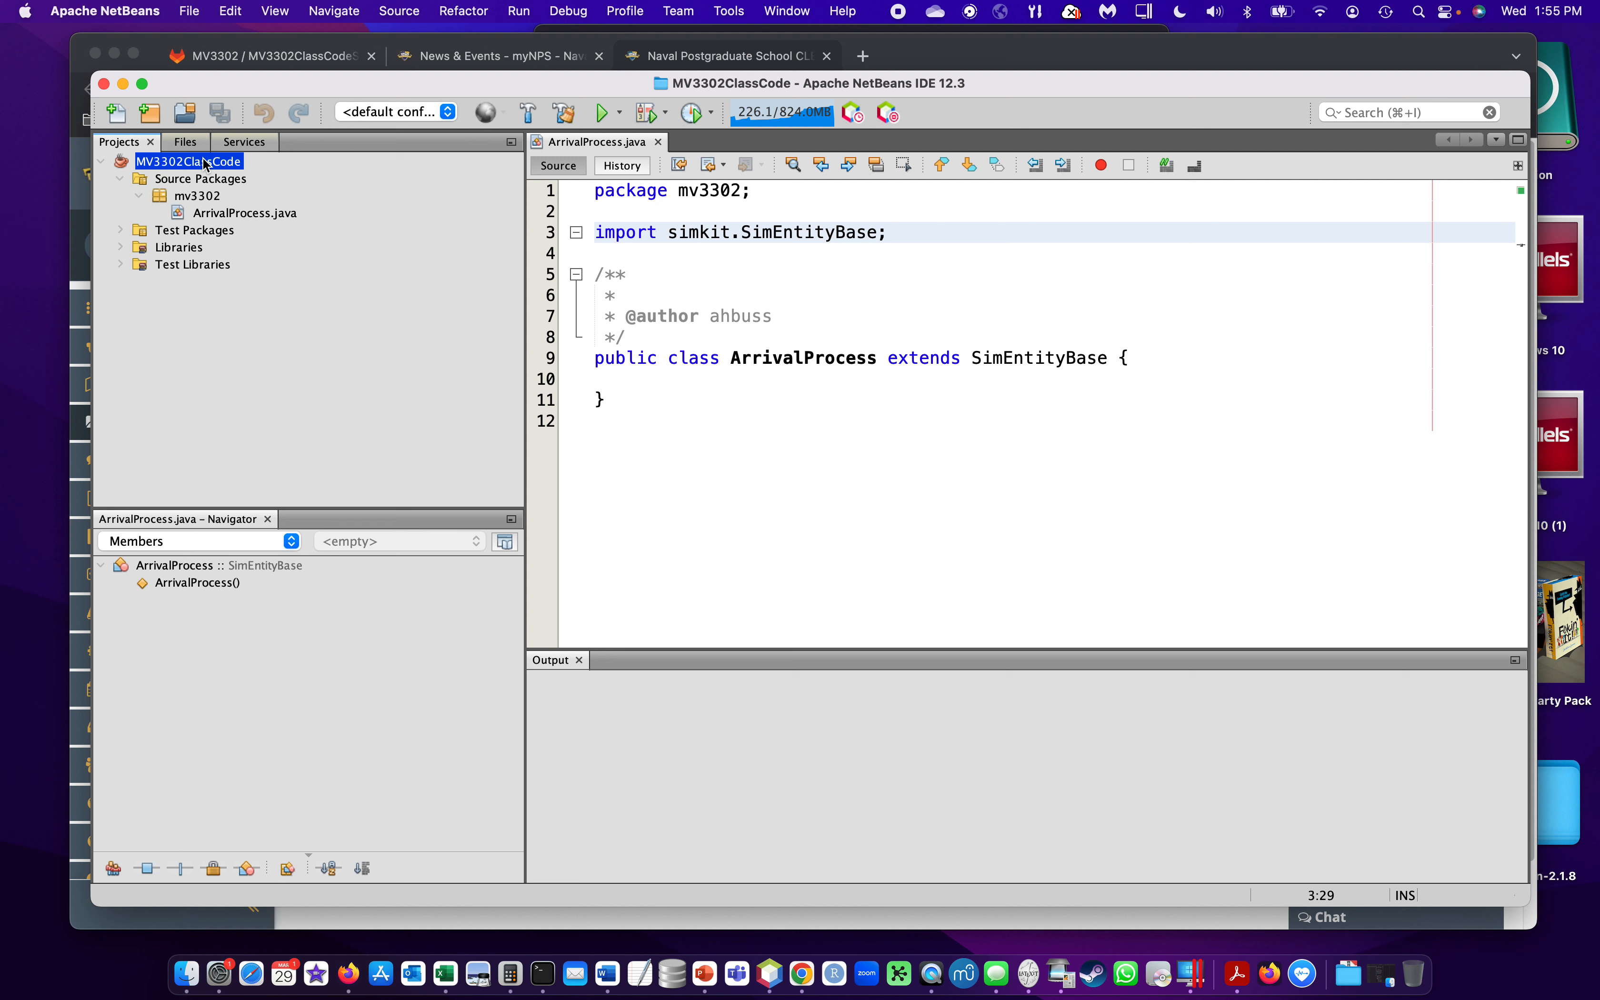
right_click(201, 163)
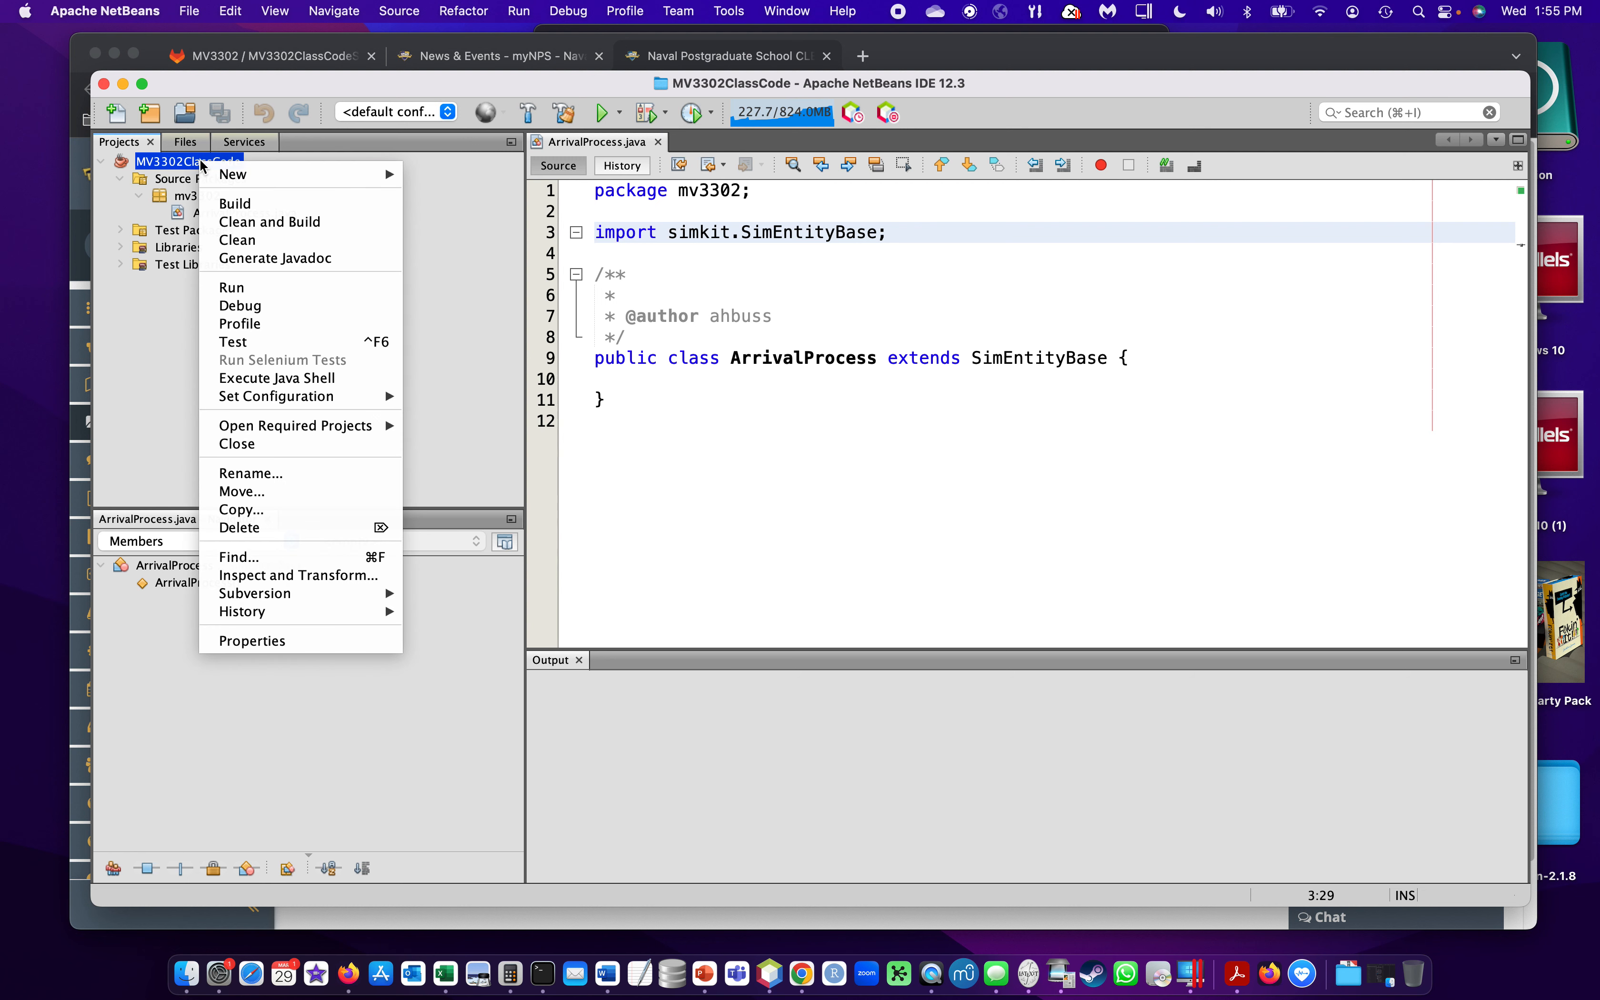
left_click(157, 294)
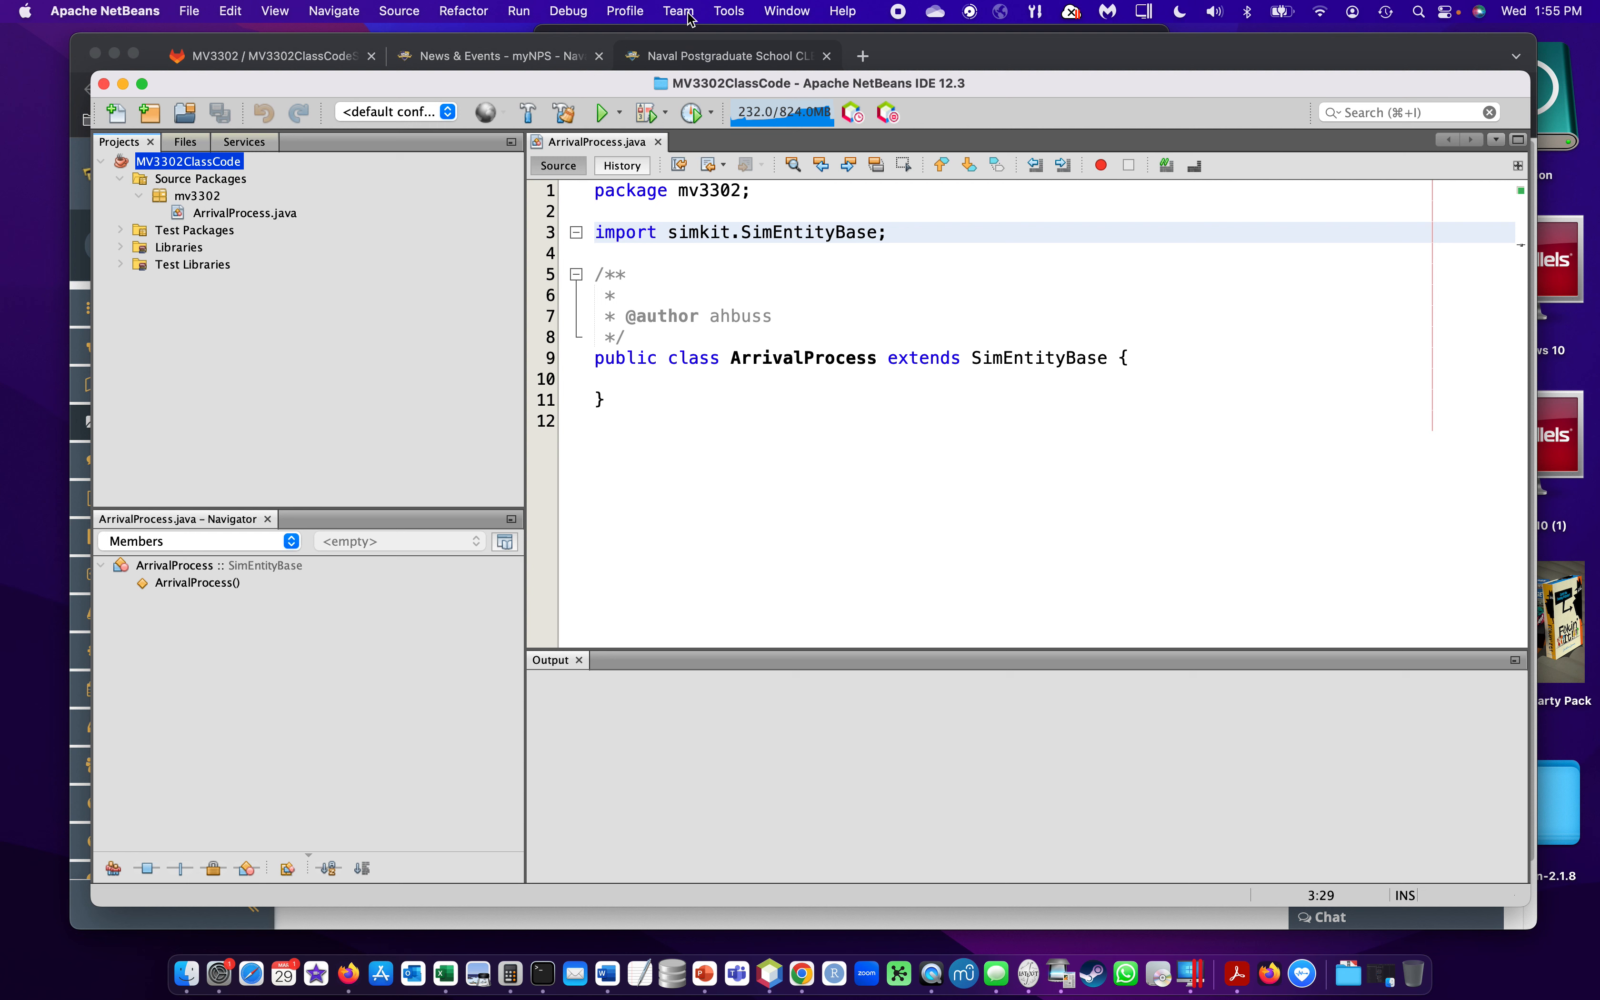
right_click(179, 165)
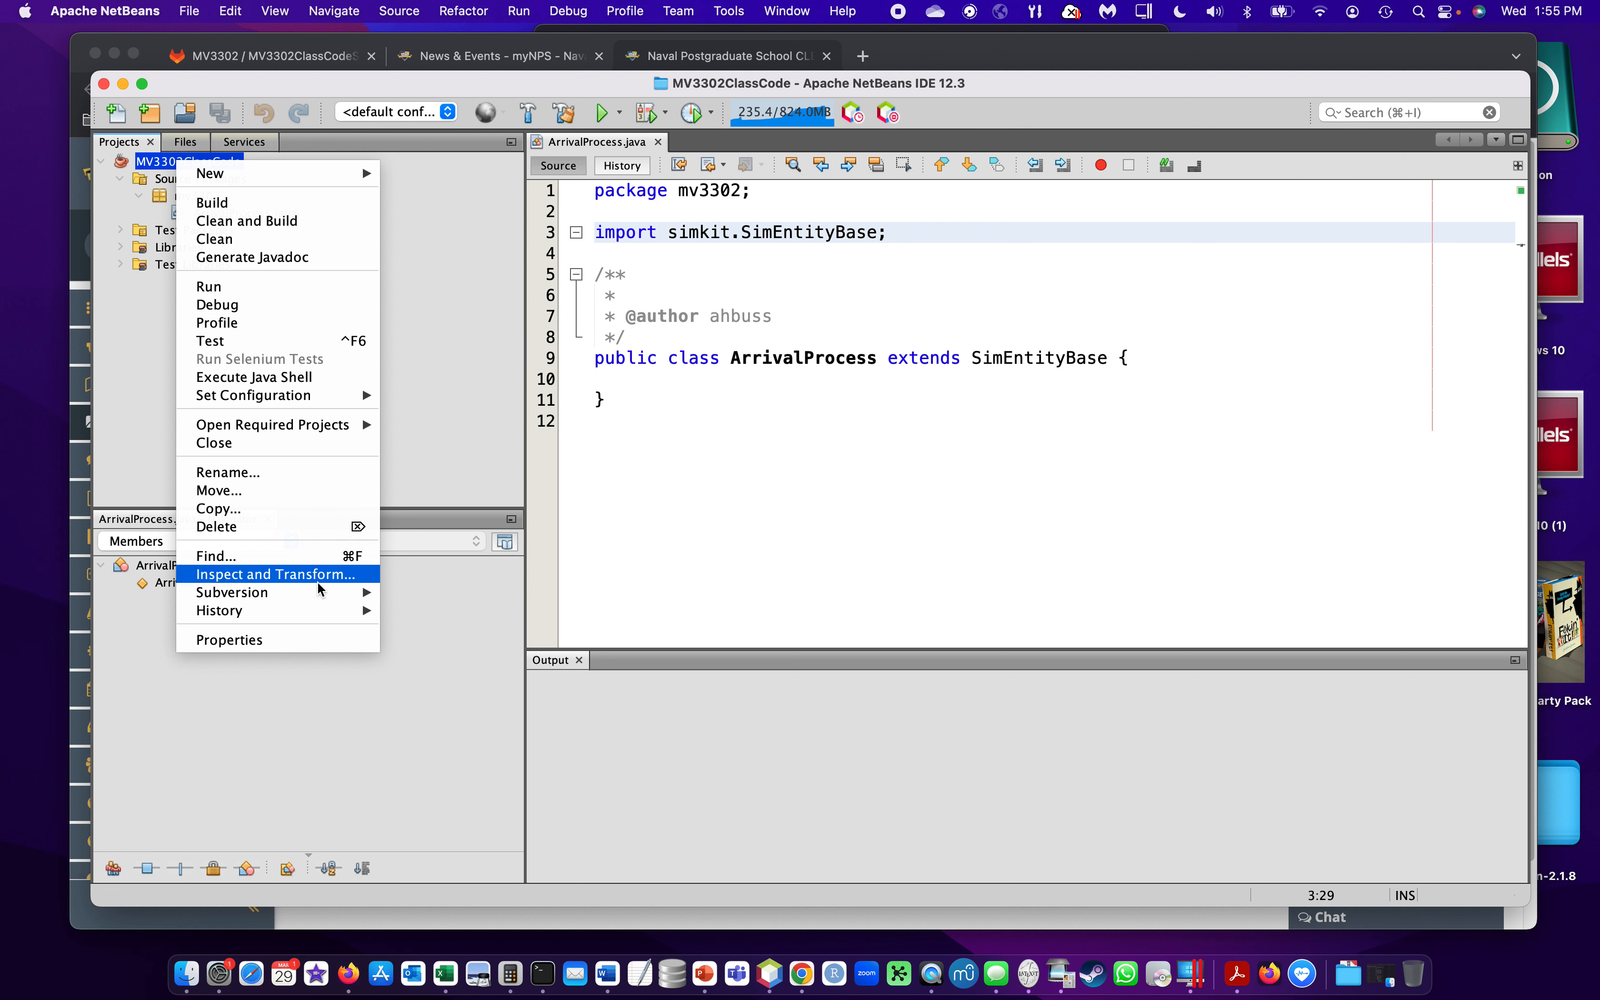
mouse_move(319, 592)
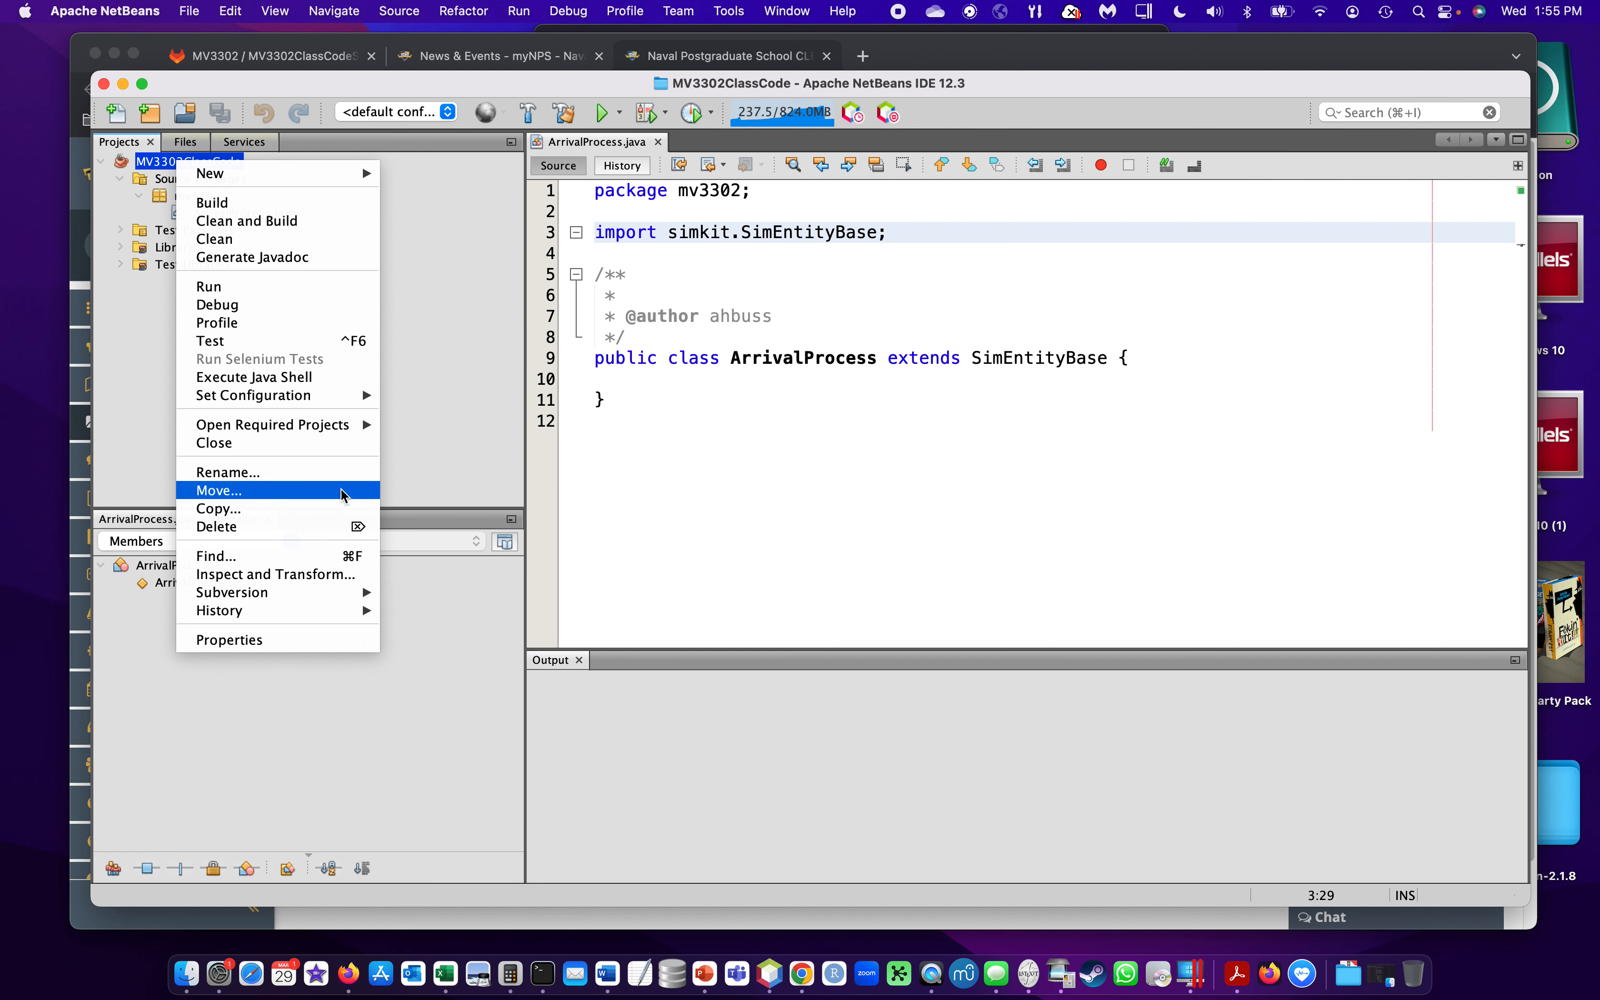
left_click(455, 430)
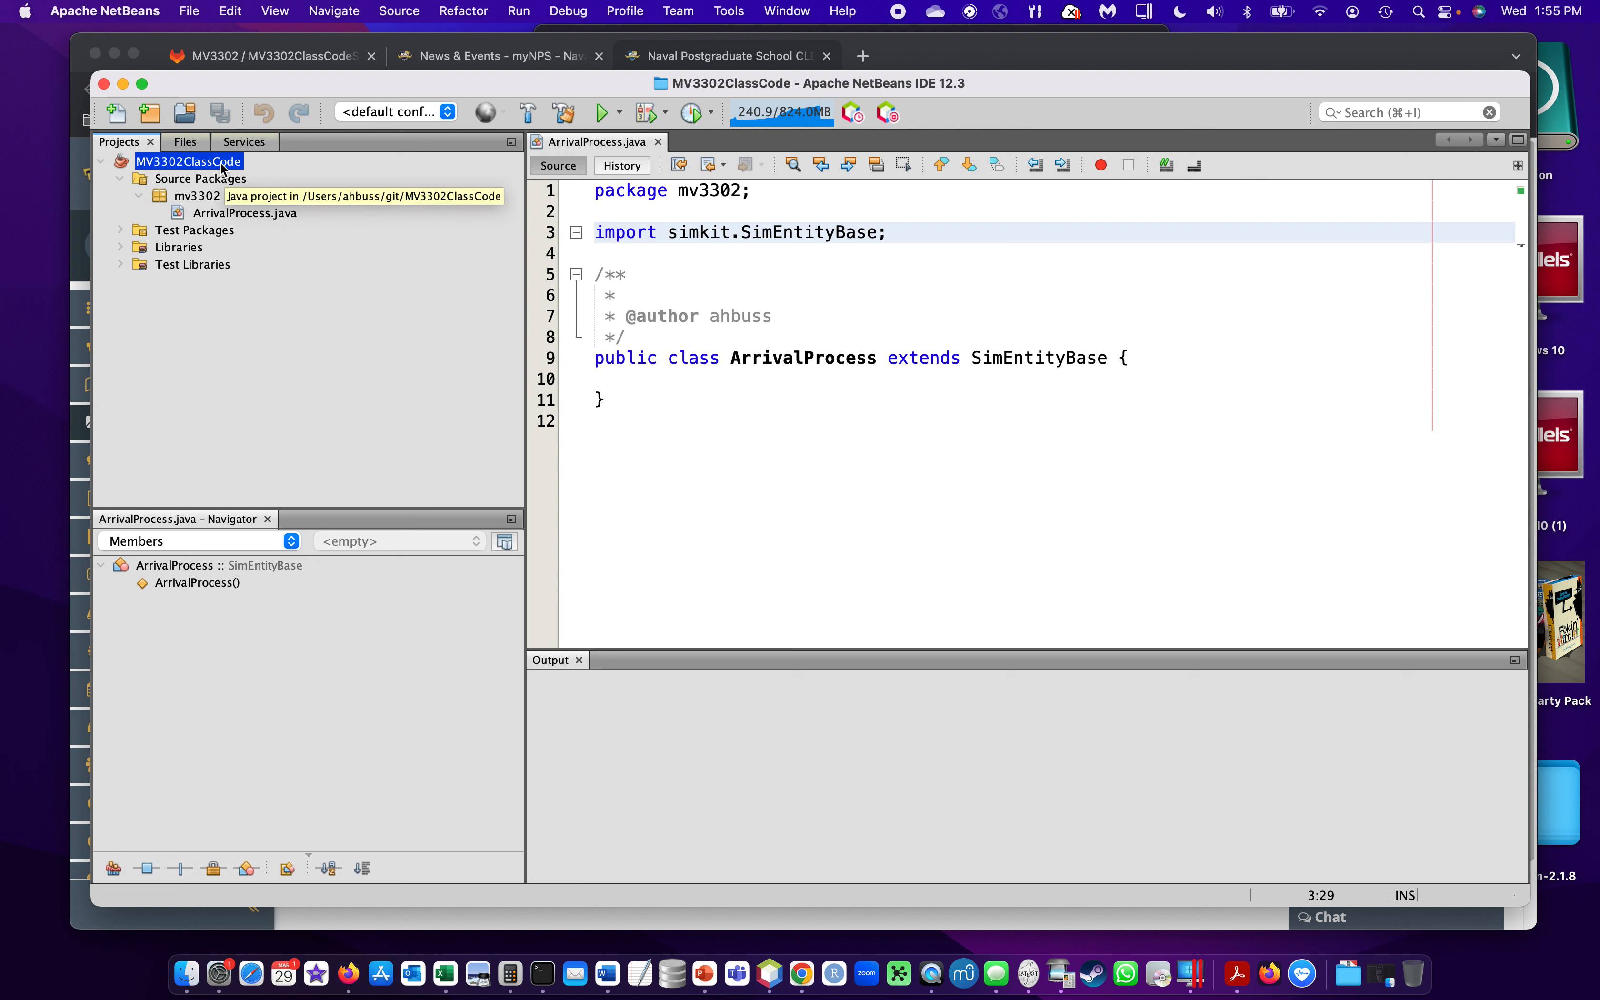
- Initialize a Git repository in the MV3302ClassCode project folder, keeping the proposed root path, and enlarge the Output area
left_click(682, 13)
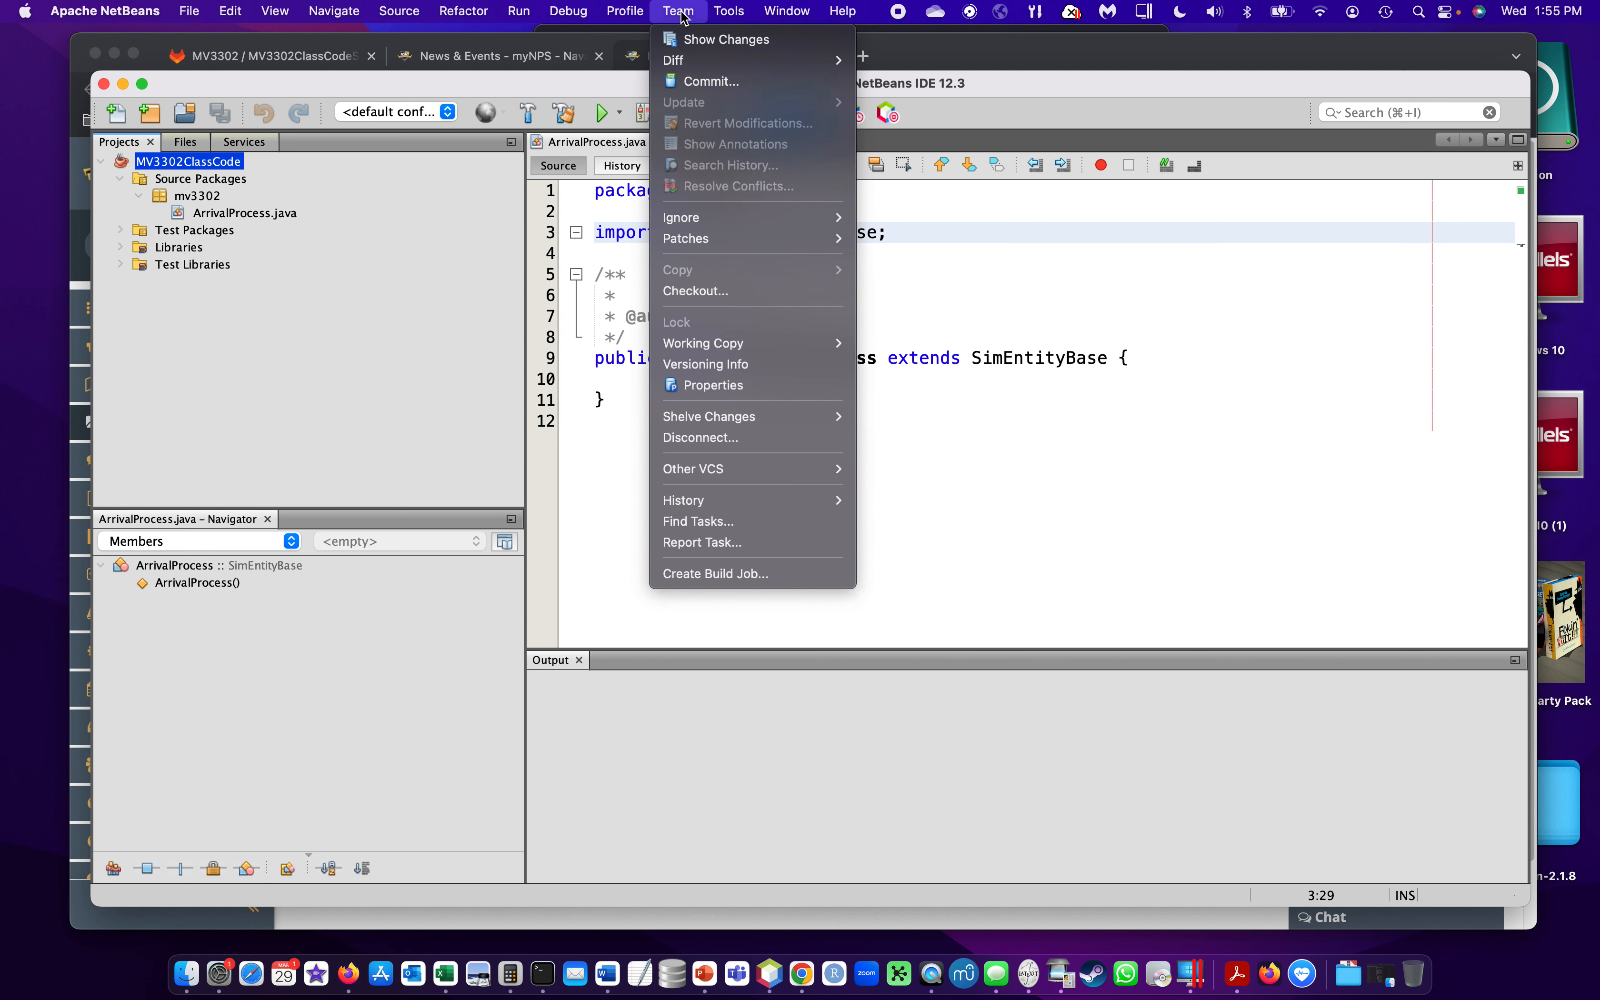
mouse_move(742, 468)
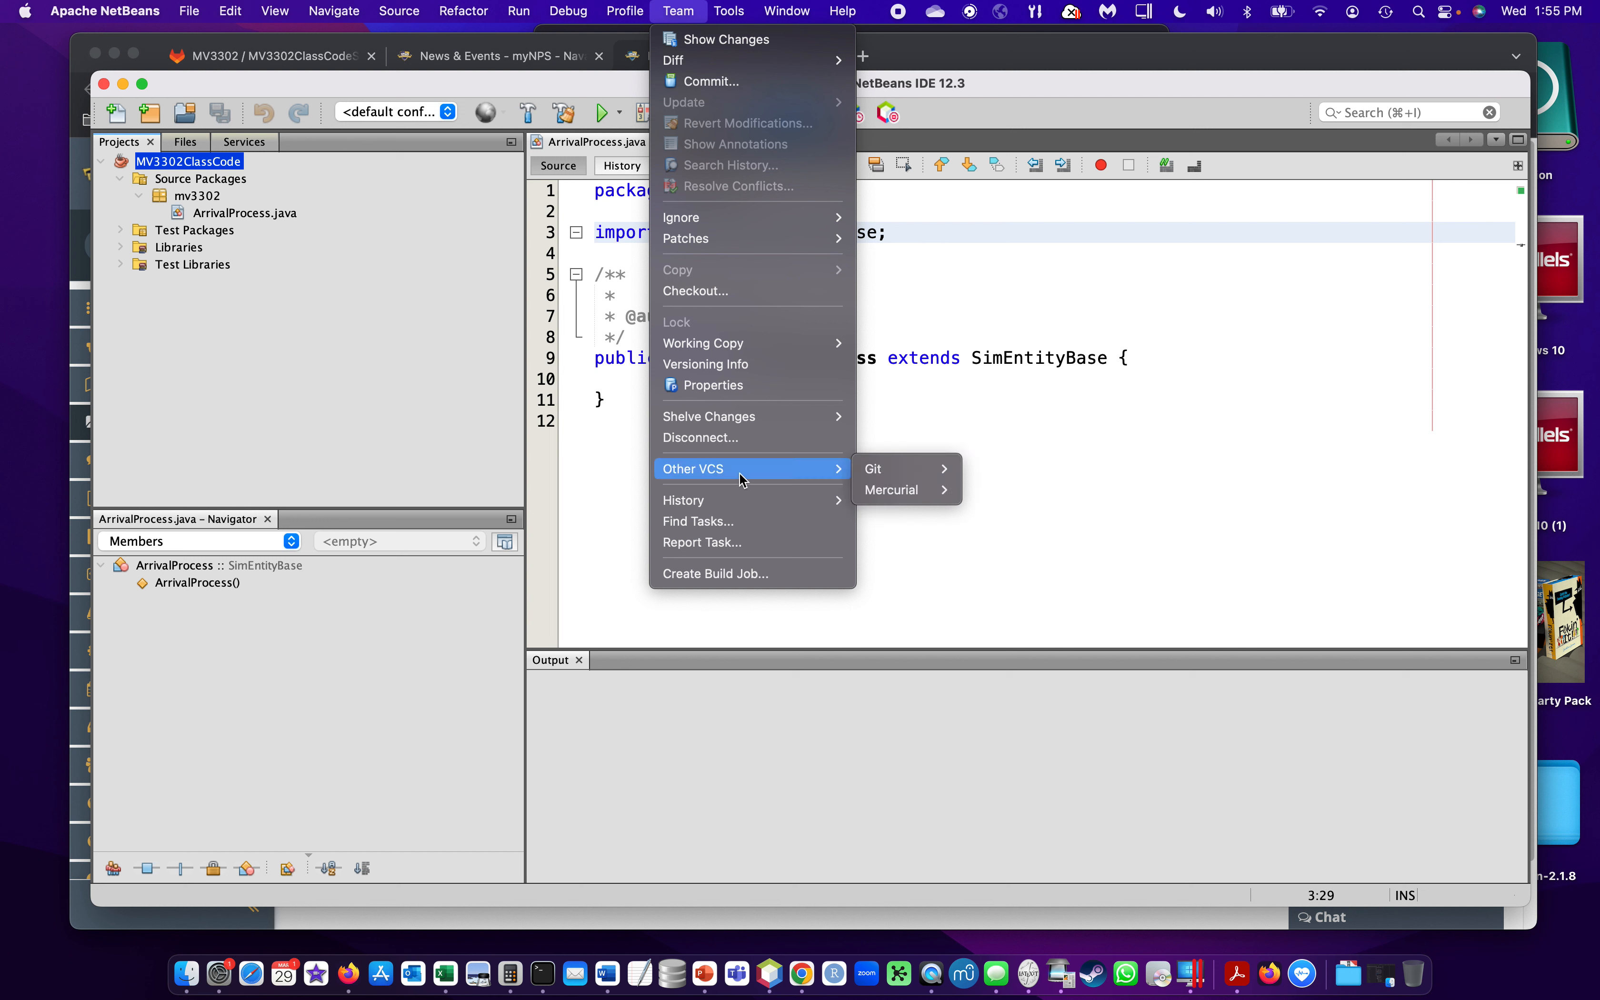
mouse_move(916, 478)
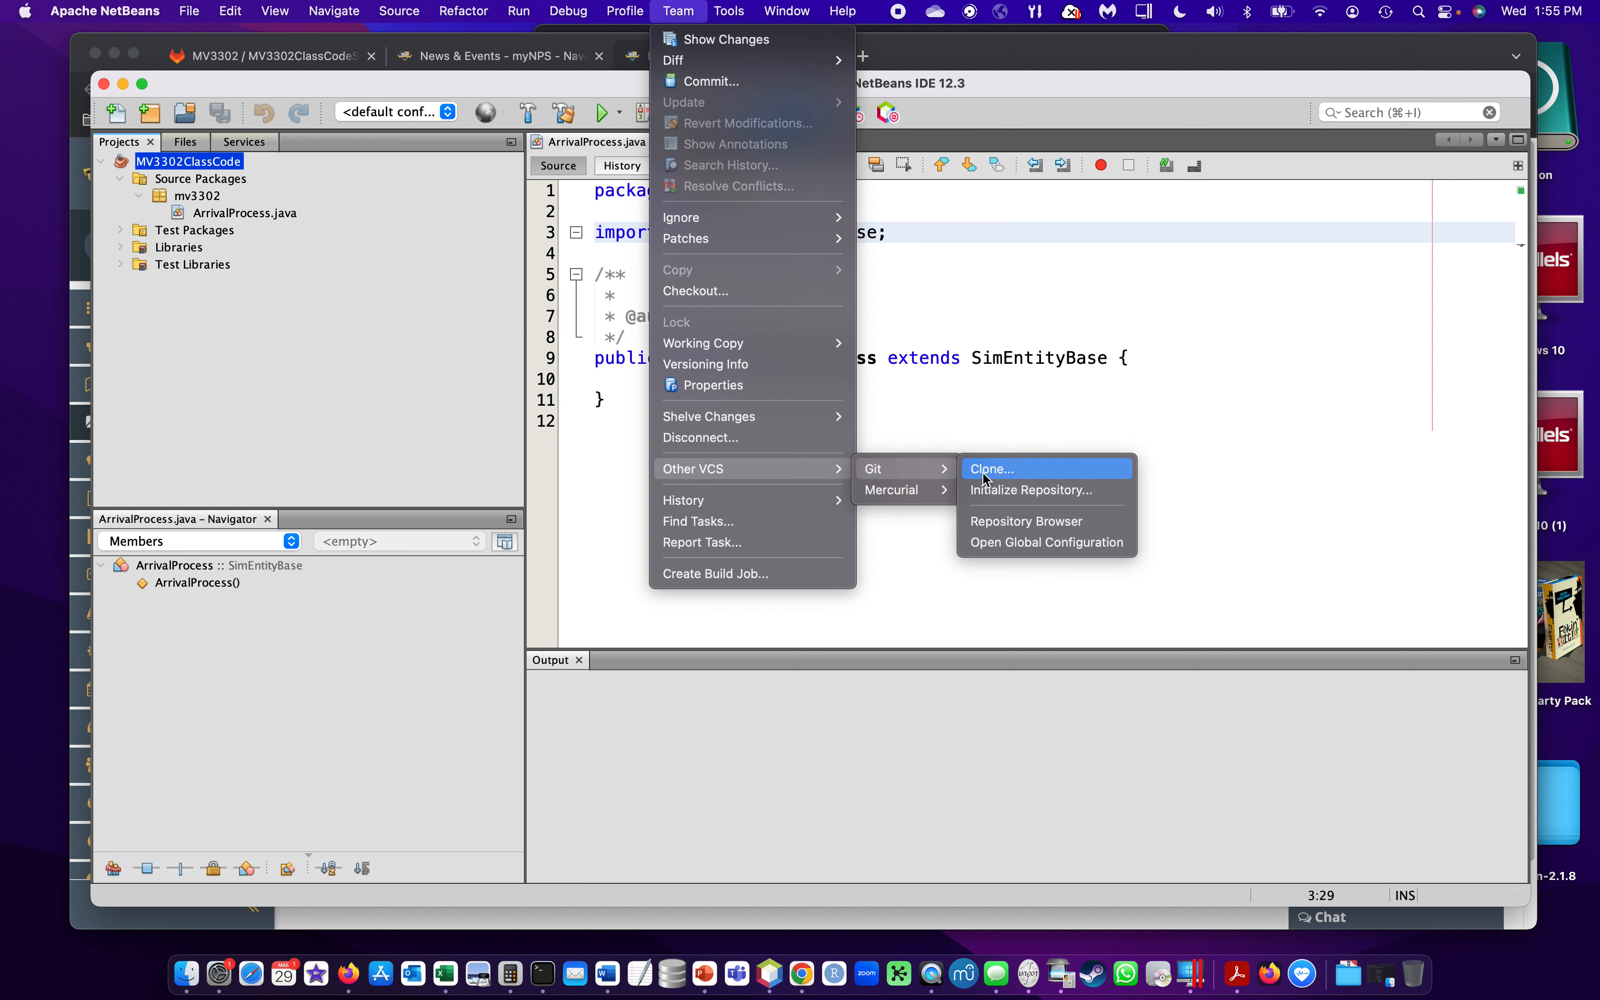
left_click(1000, 495)
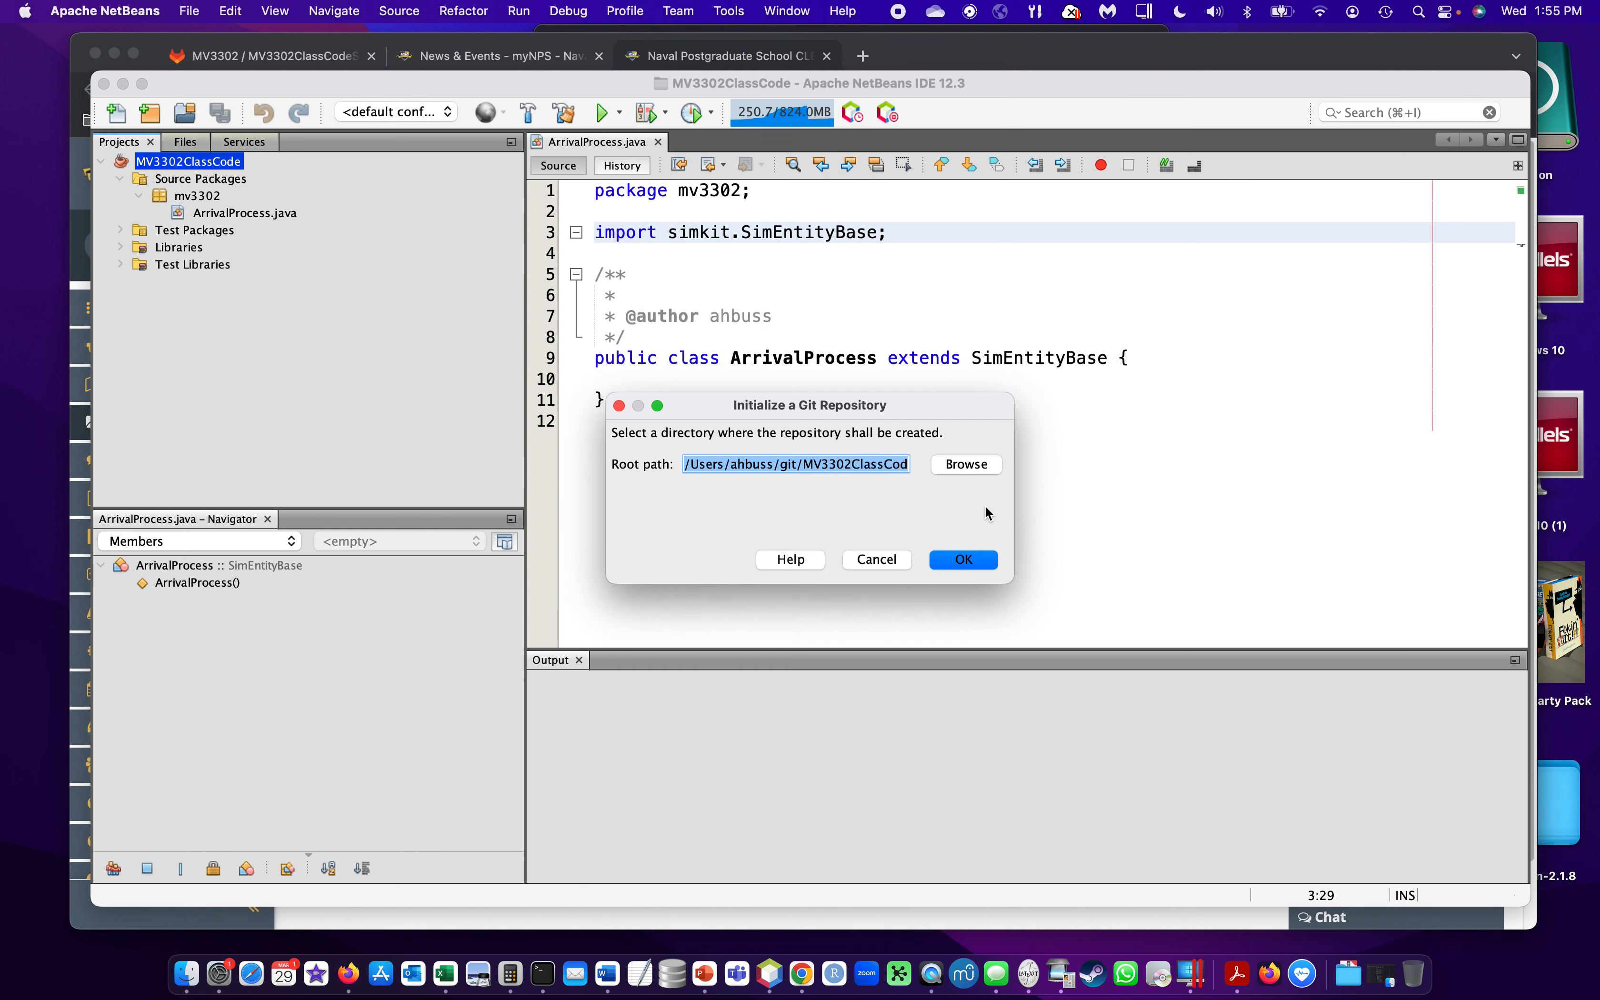
left_click(970, 559)
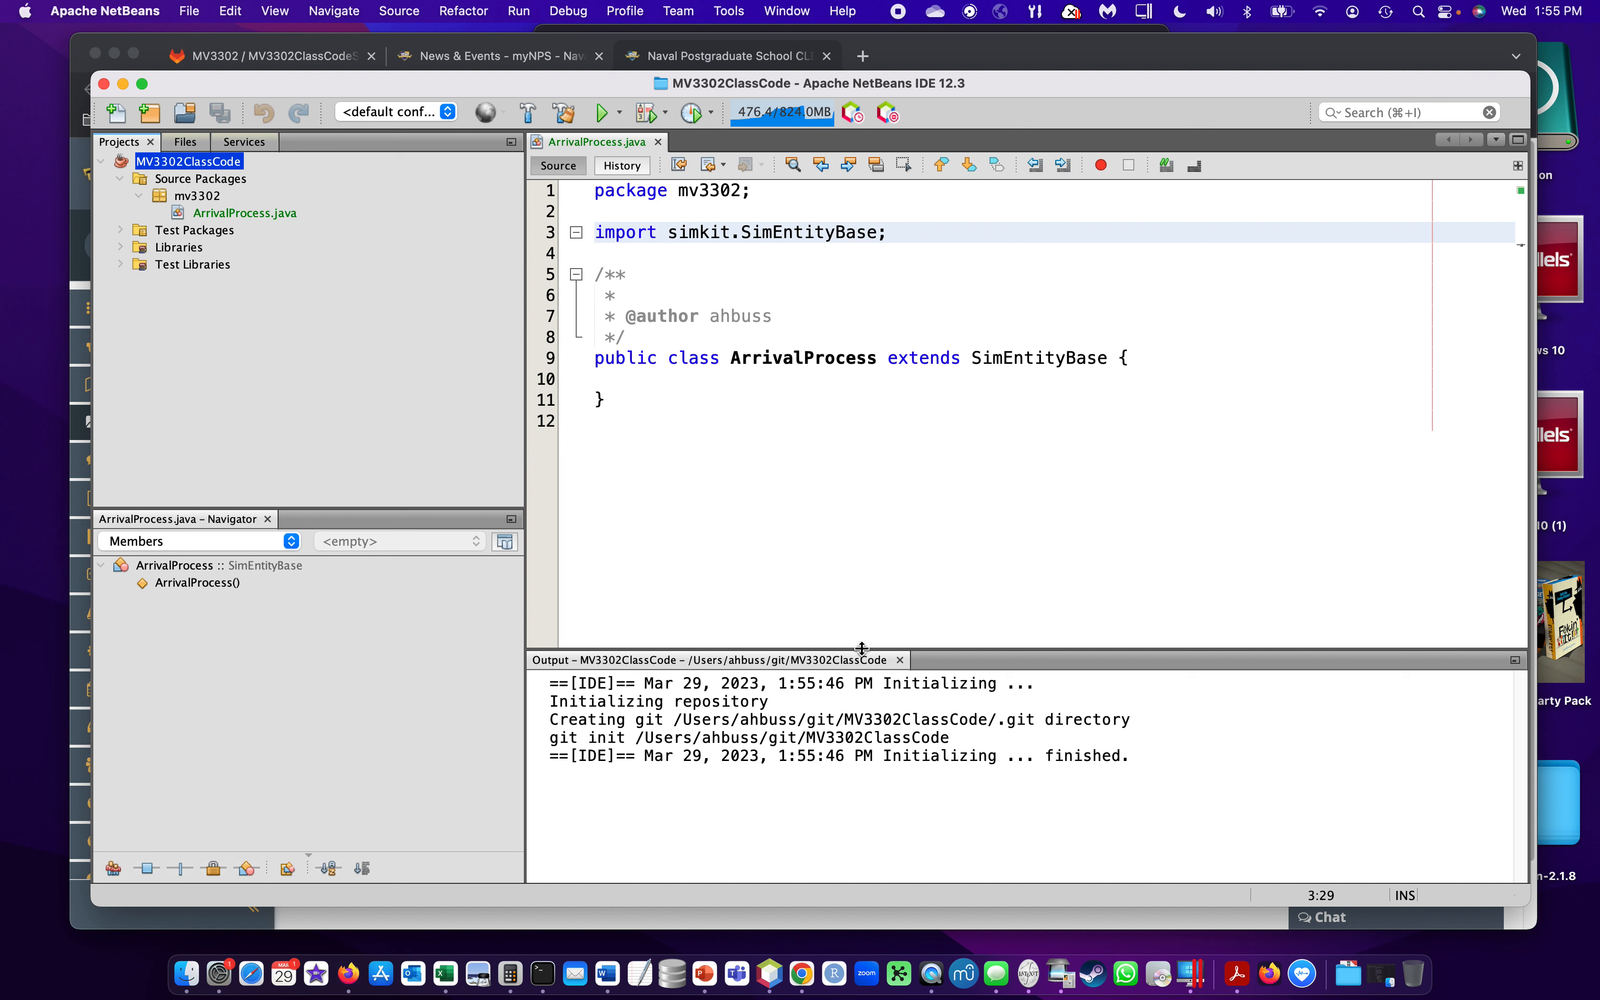
left_click_drag(861, 648, 853, 516)
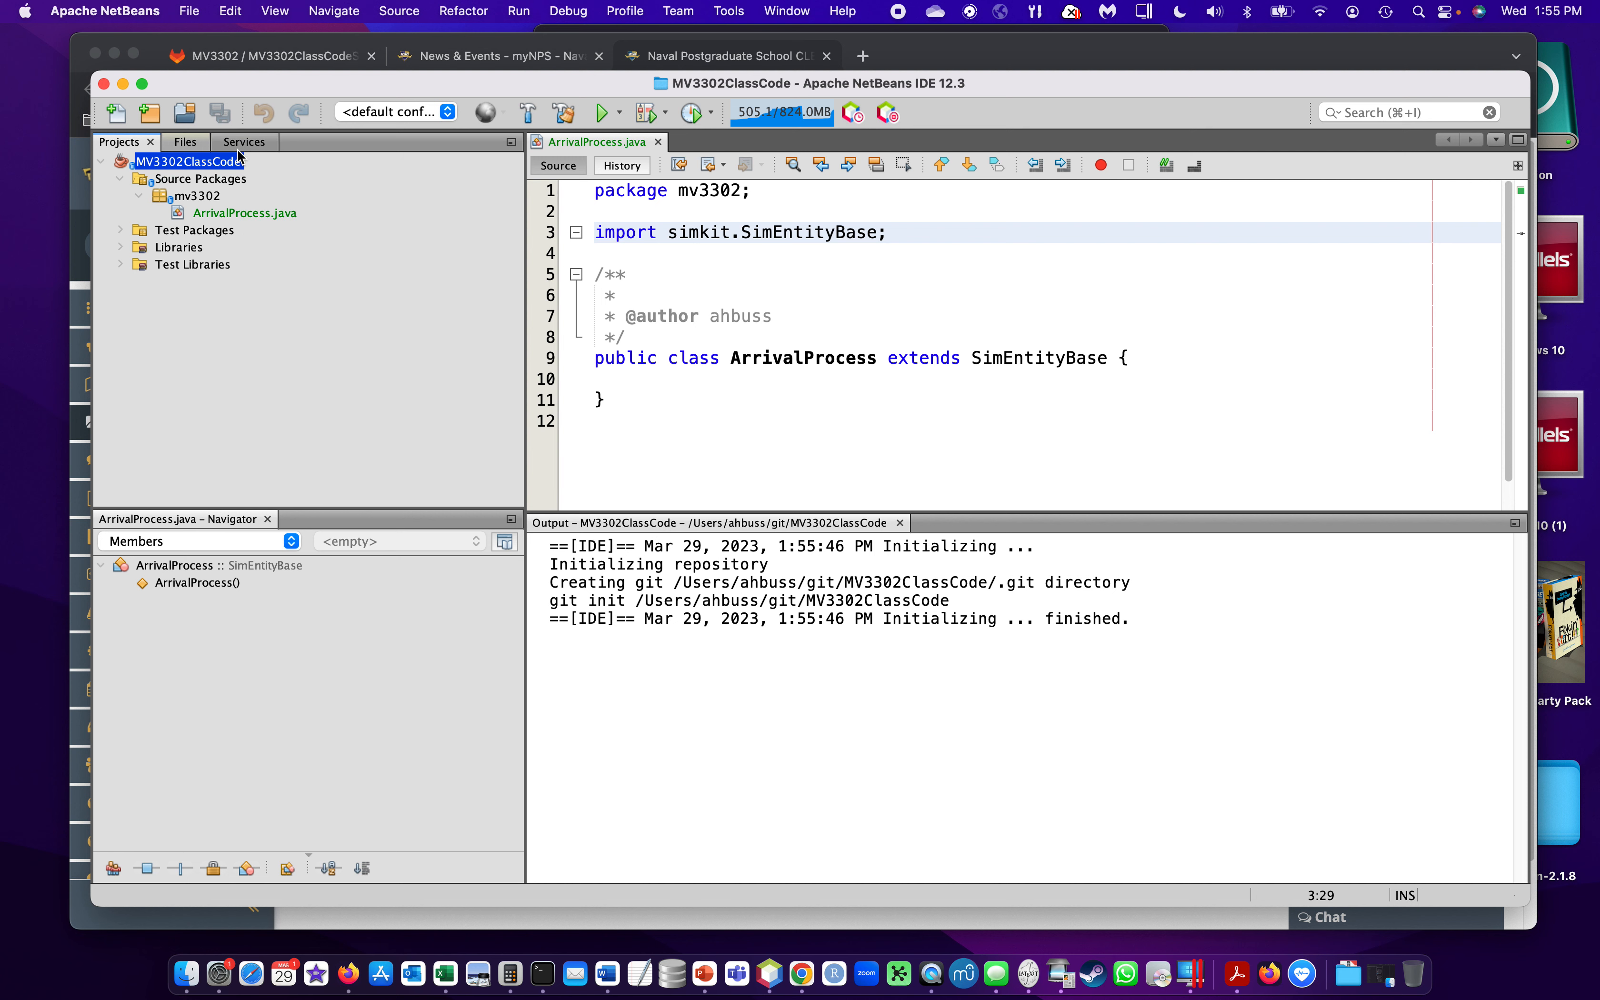
- Start a Git operation on the whole MV3302ClassCode project
right_click(203, 166)
mouse_move(289, 617)
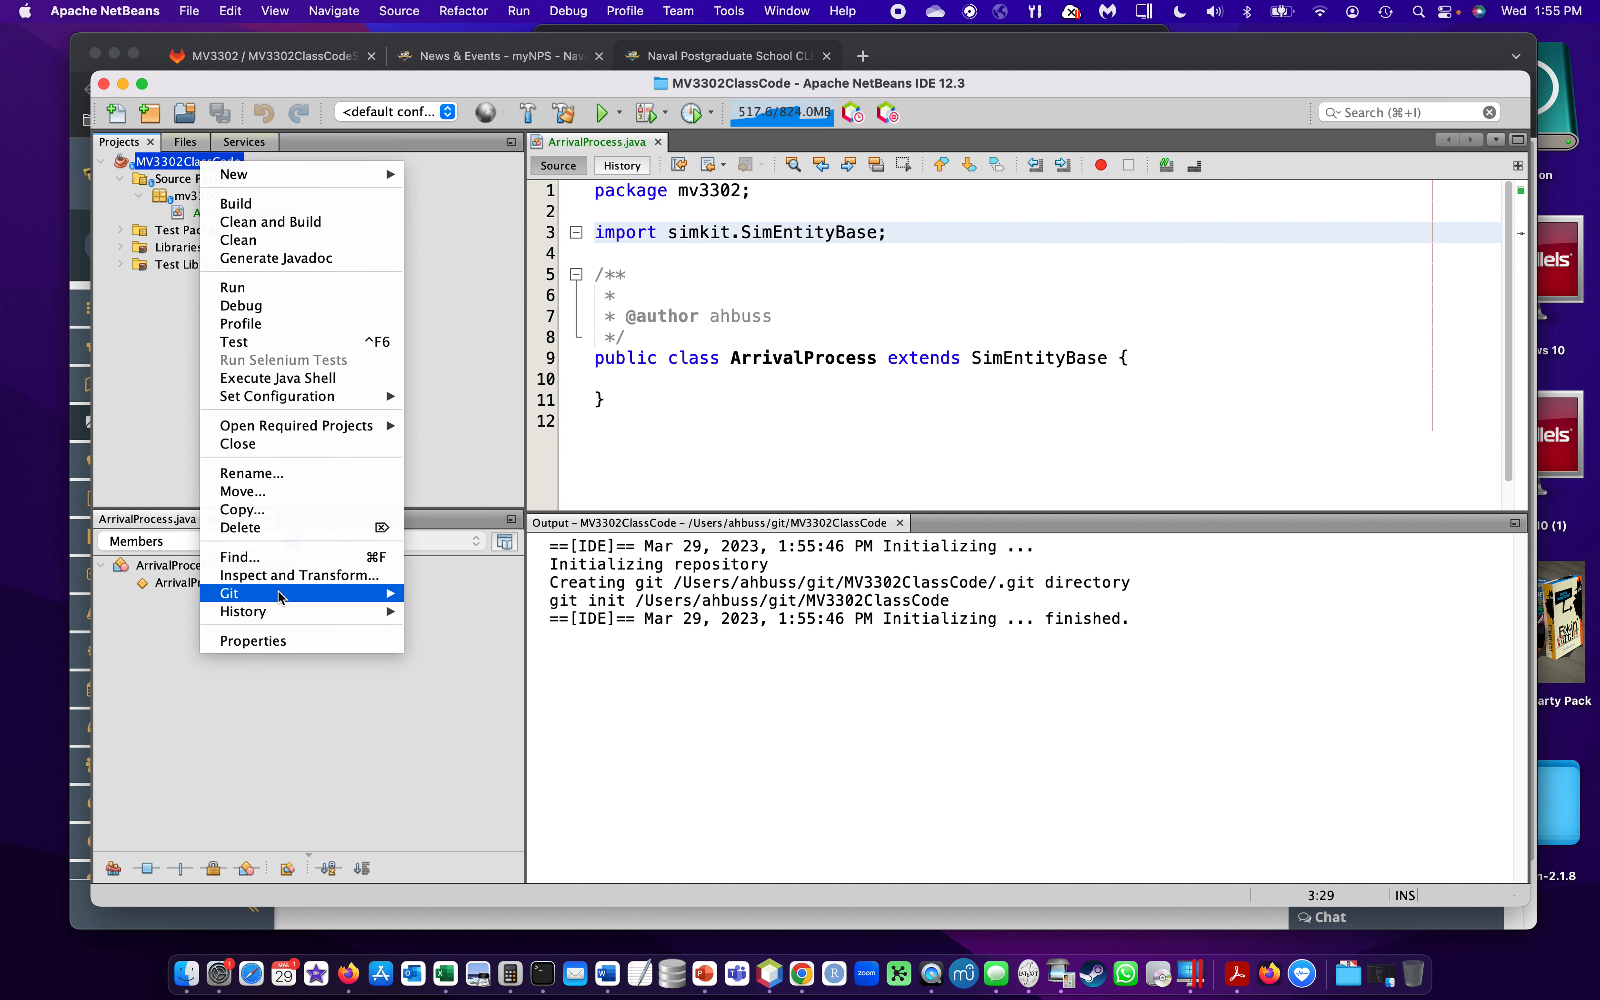
mouse_move(384, 593)
left_click(474, 594)
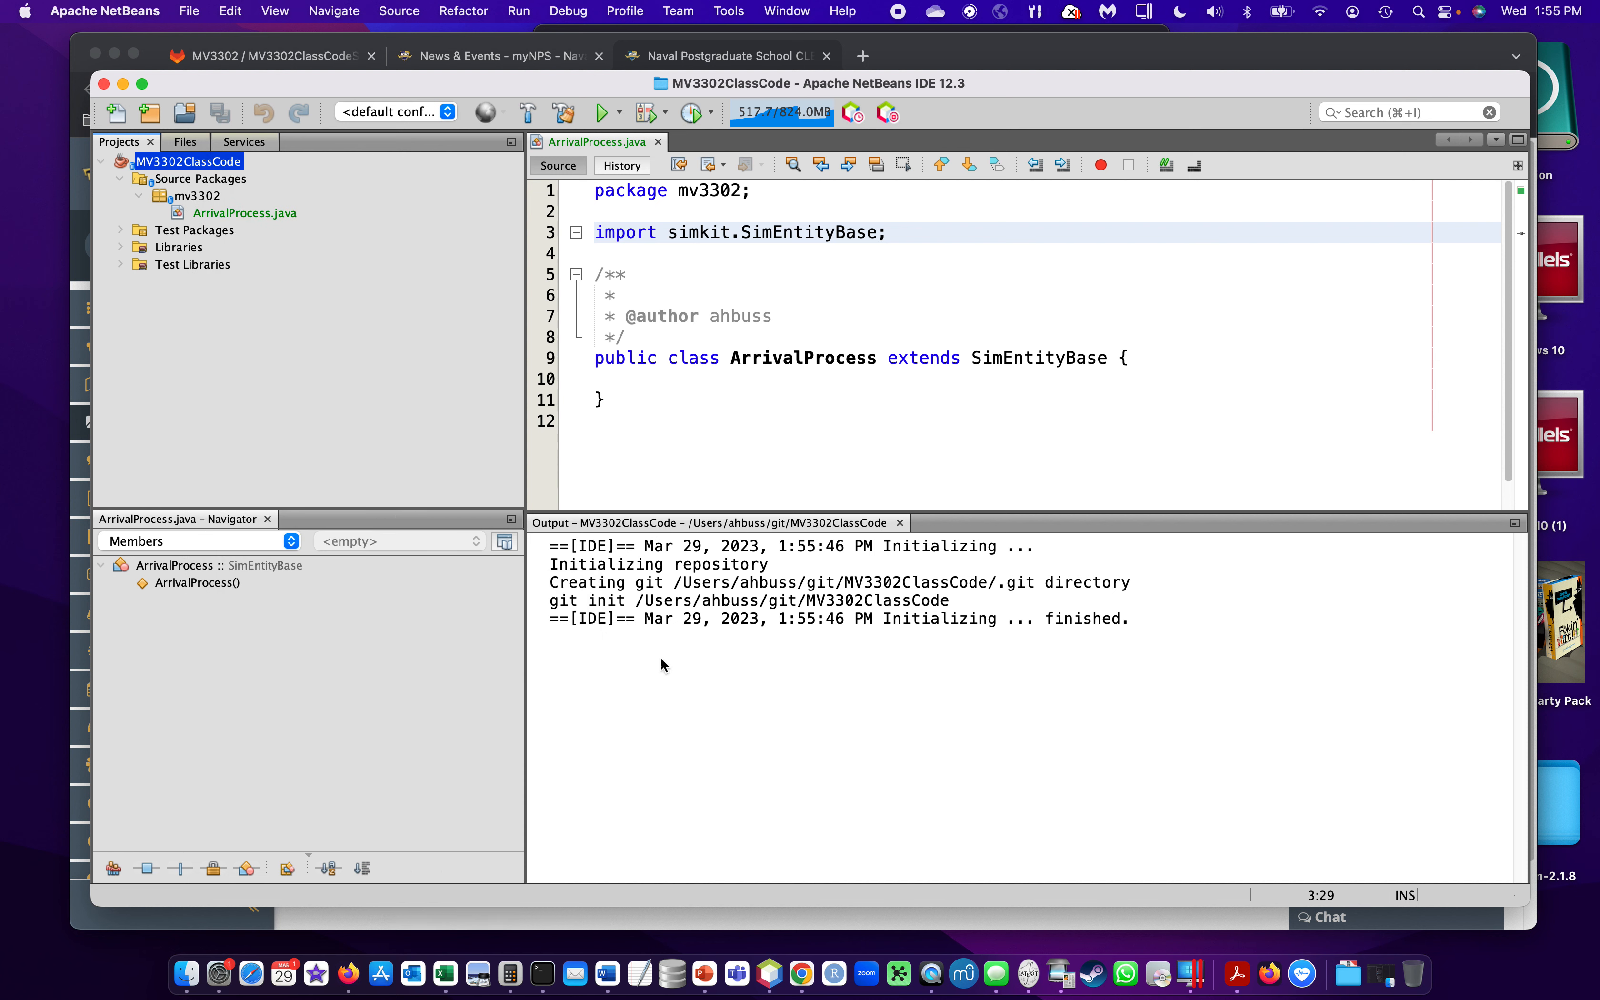